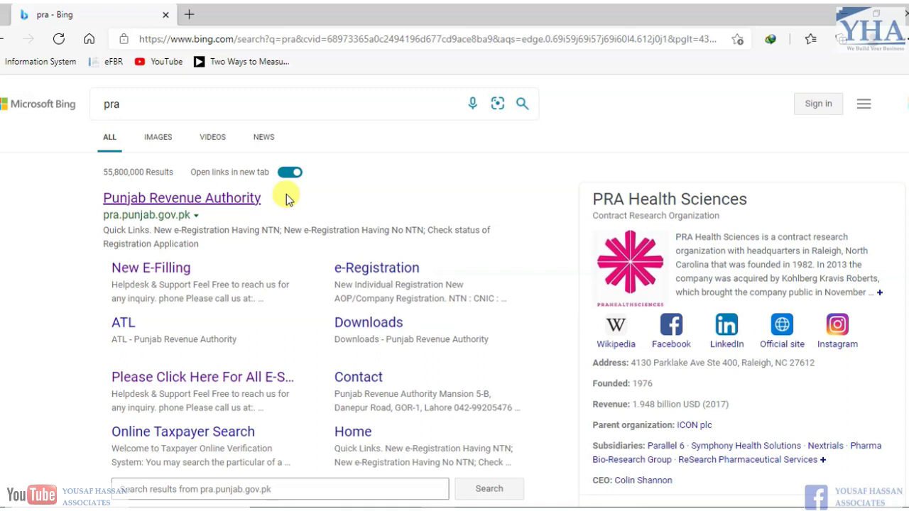
# - Go from the Punjab Revenue Authority search result to the e-Filing portal and log in
pyautogui.click(236, 198)
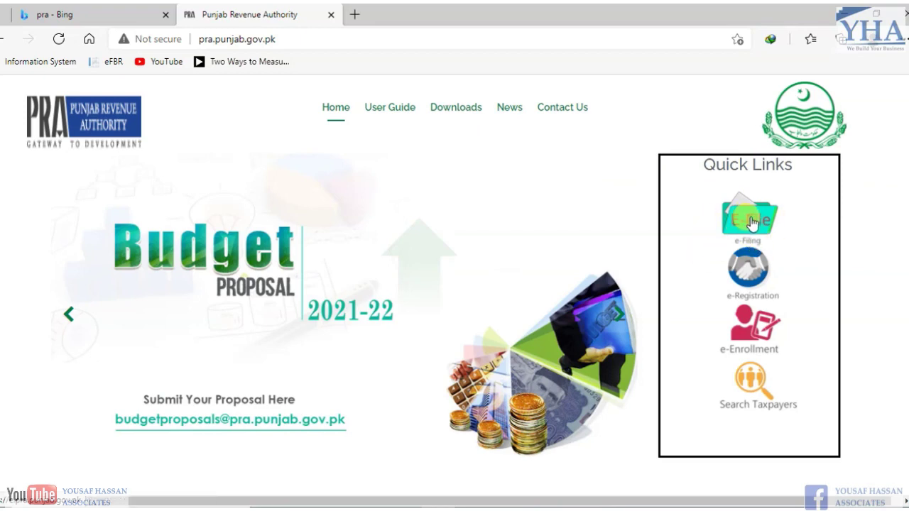
pyautogui.click(751, 220)
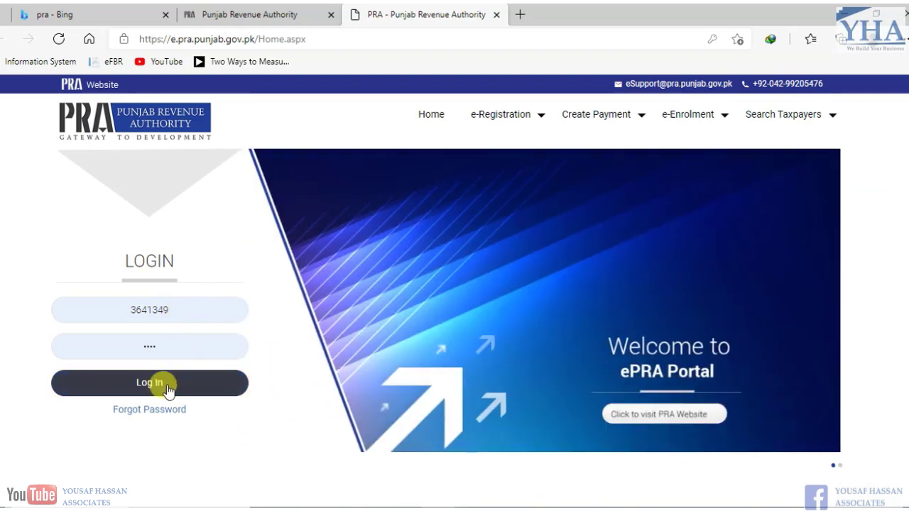
pyautogui.click(165, 387)
# - Open 'ST Return from Tax Period Sep-2017 and Onward' under Declaration > Sales Tax
pyautogui.moveTo(341, 146)
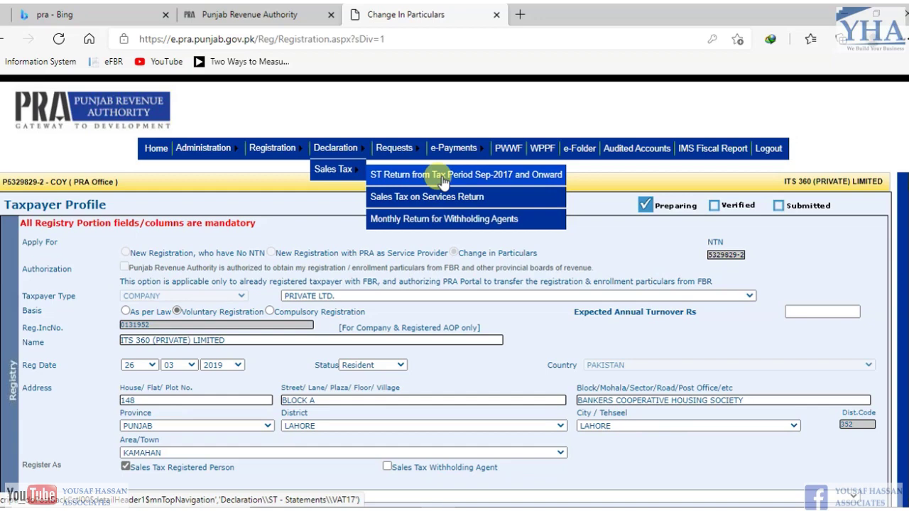
pyautogui.click(511, 176)
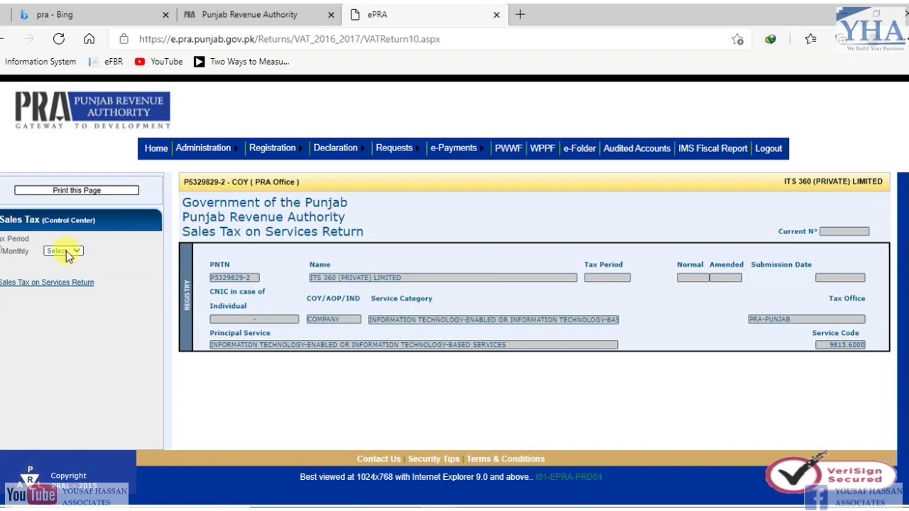
# - Choose Apr,21 as the tax period and load the Sales Tax on Services Return form
pyautogui.click(66, 254)
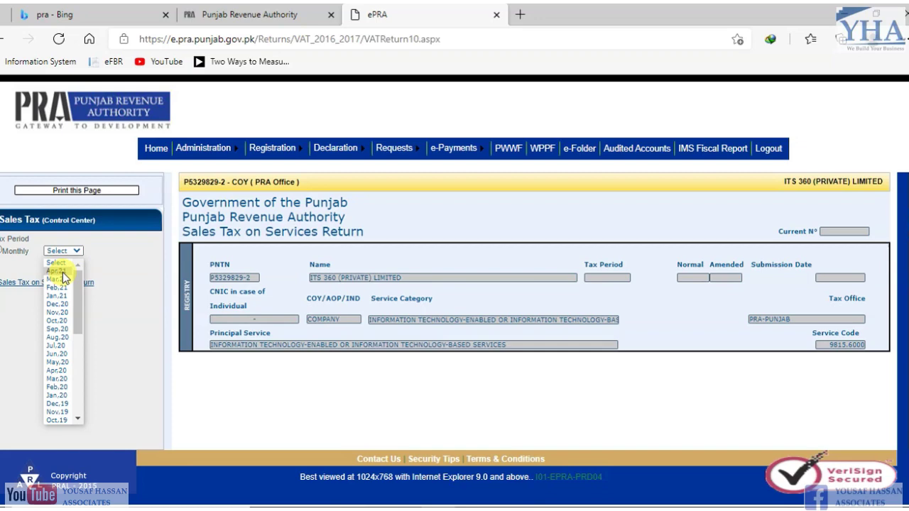
pyautogui.click(62, 271)
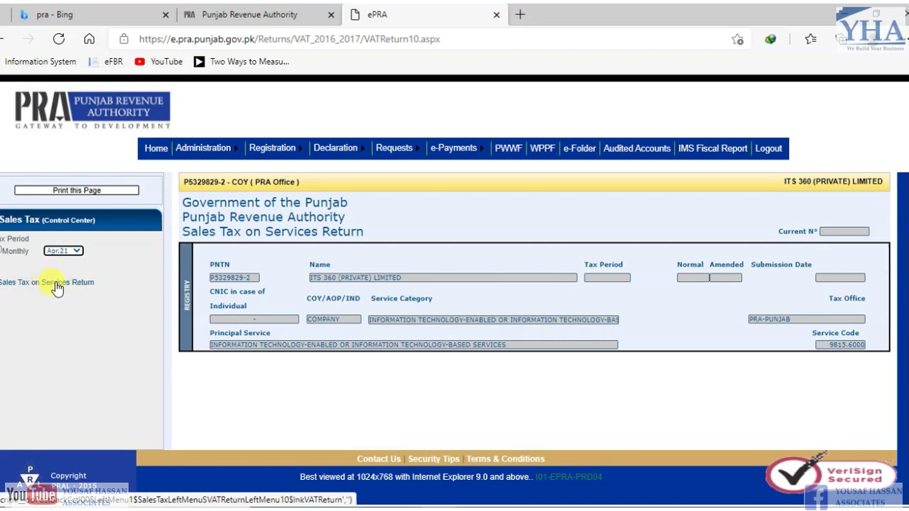
pyautogui.click(48, 285)
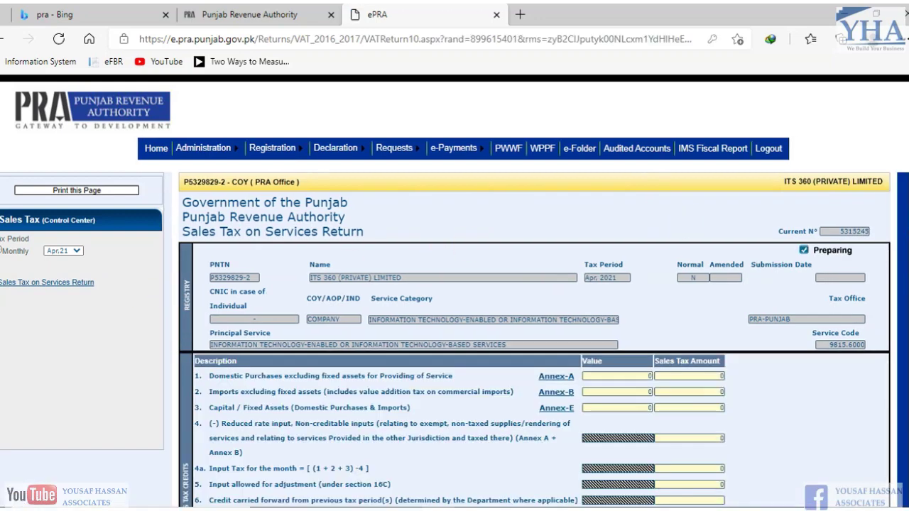
pyautogui.scroll(-12, 455, 291)
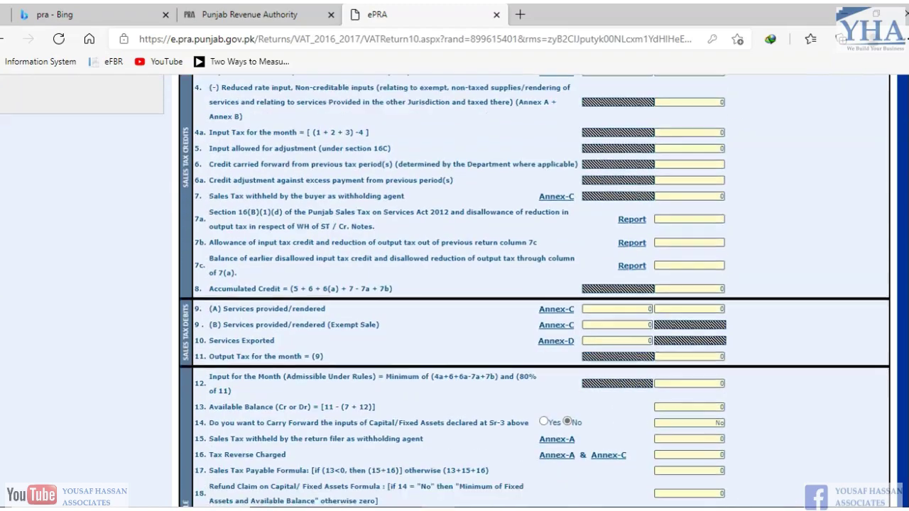
pyautogui.scroll(12, 903, 145)
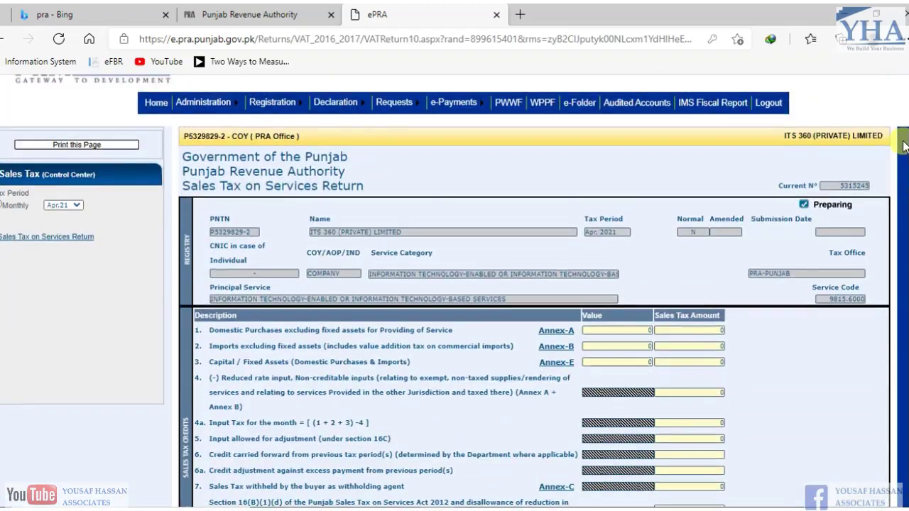
pyautogui.moveTo(903, 141); pyautogui.dragTo(903, 143)
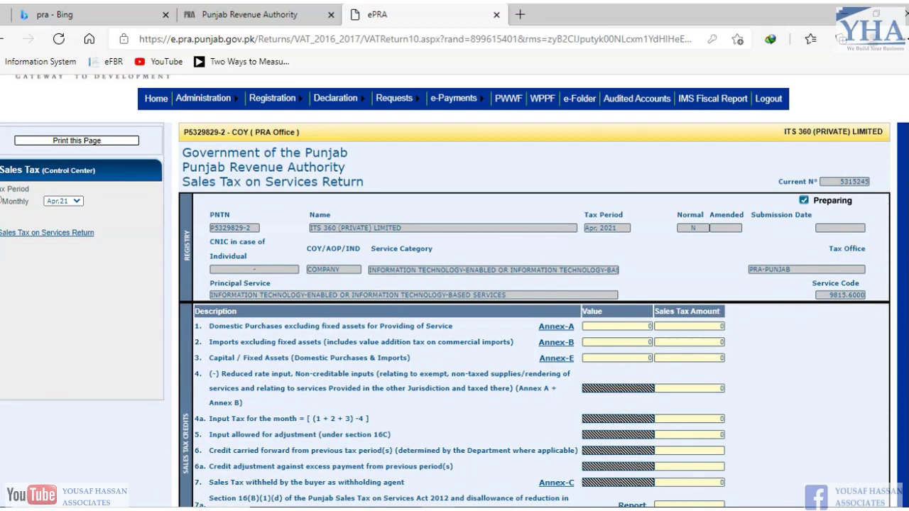
pyautogui.scroll(-2, 454, 291)
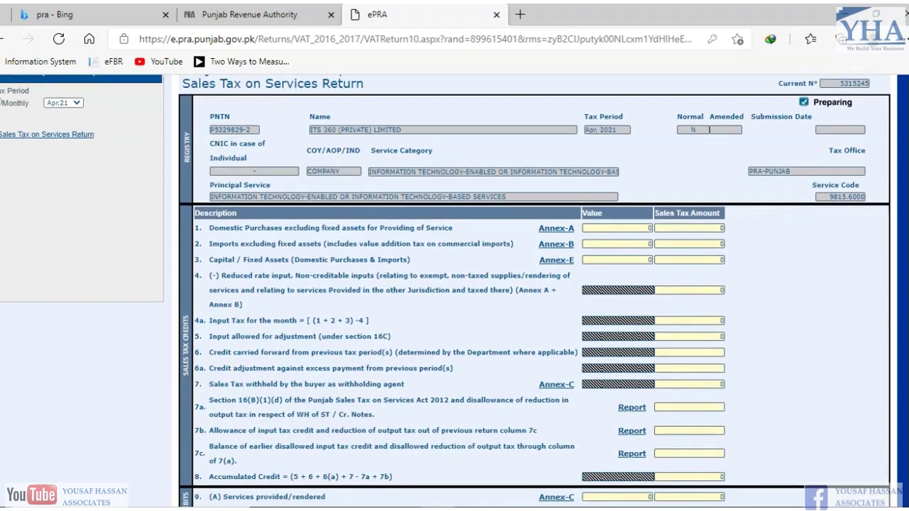
pyautogui.scroll(-4, 454, 291)
pyautogui.scroll(6, 455, 291)
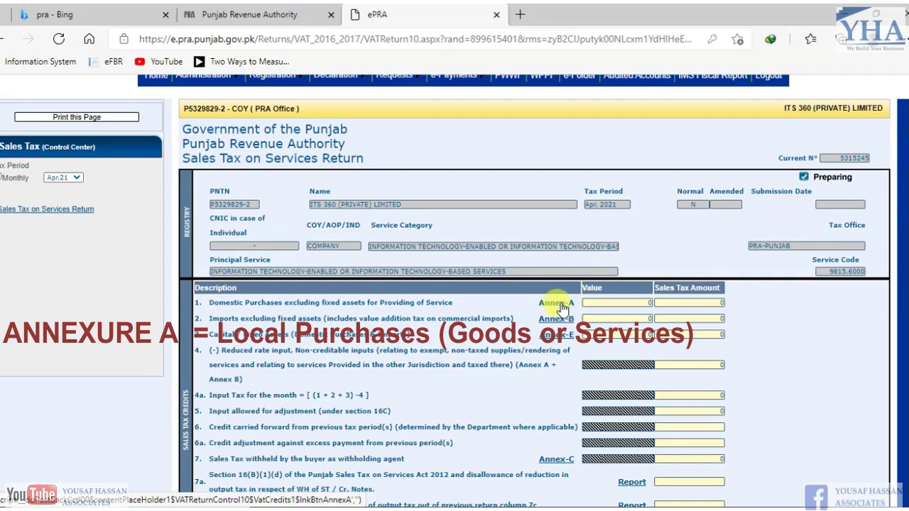
# - Open Annex-A from row 1 and review its empty domestic purchases summary for Apr, 2021
pyautogui.click(562, 307)
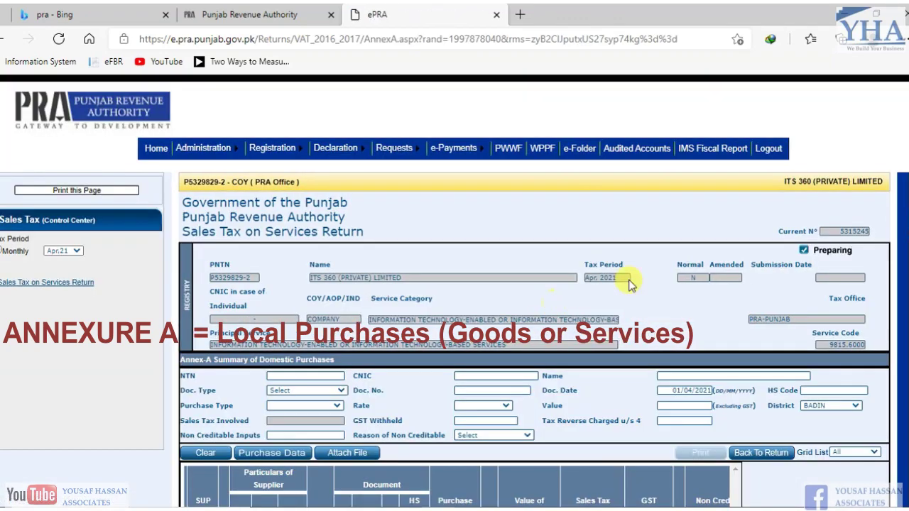
pyautogui.scroll(-2, 560, 305)
pyautogui.scroll(1, 497, 284)
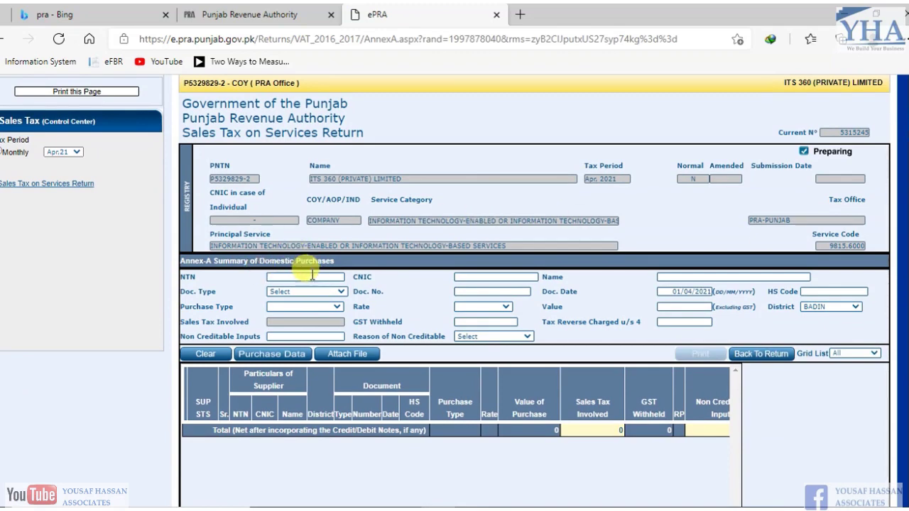
pyautogui.scroll(-1, 313, 275)
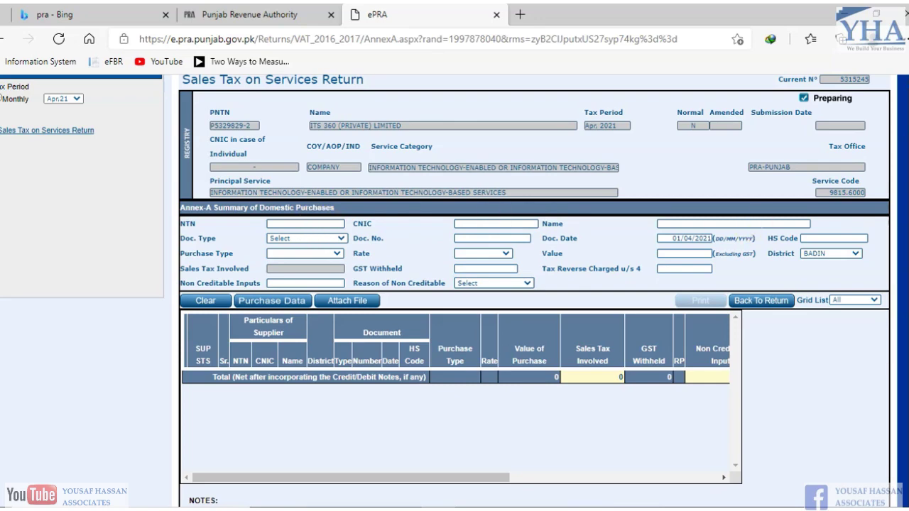
pyautogui.scroll(2, 589, 241)
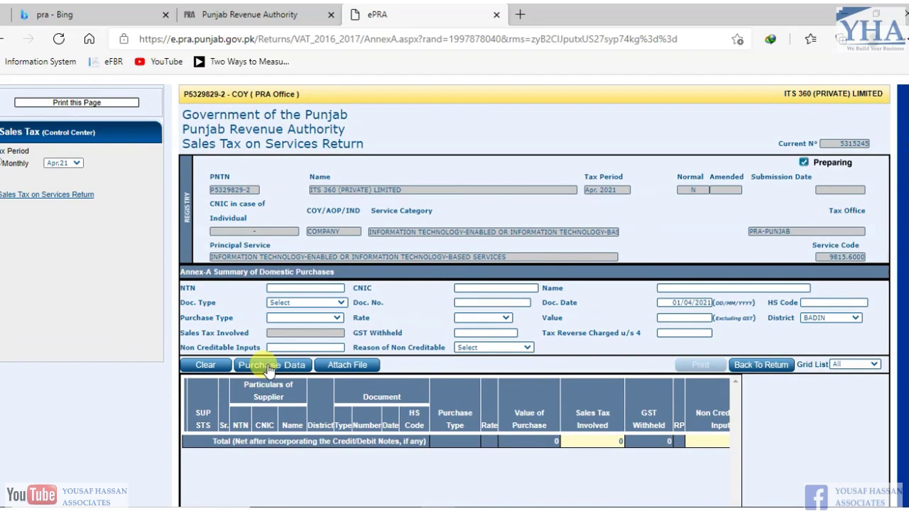
# - Search Purchase Data from the default PRA source, which returns no records
pyautogui.click(268, 368)
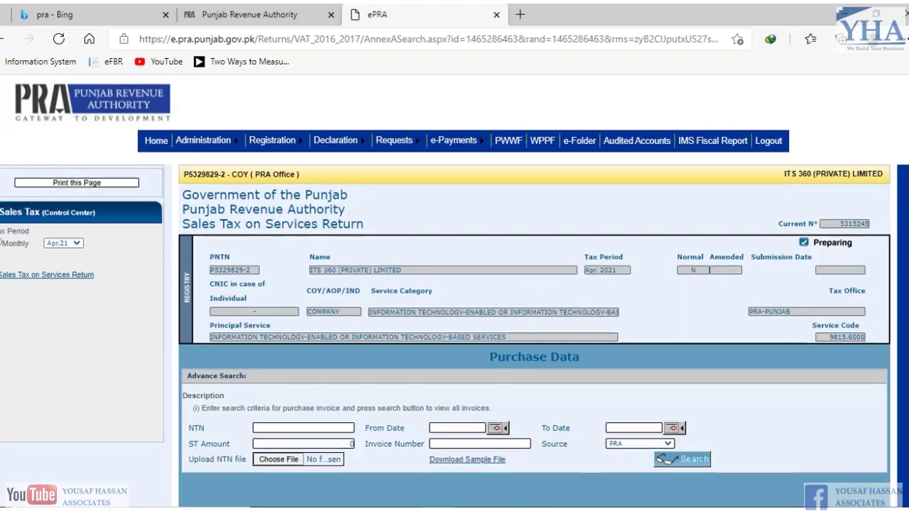
pyautogui.scroll(-3, 534, 291)
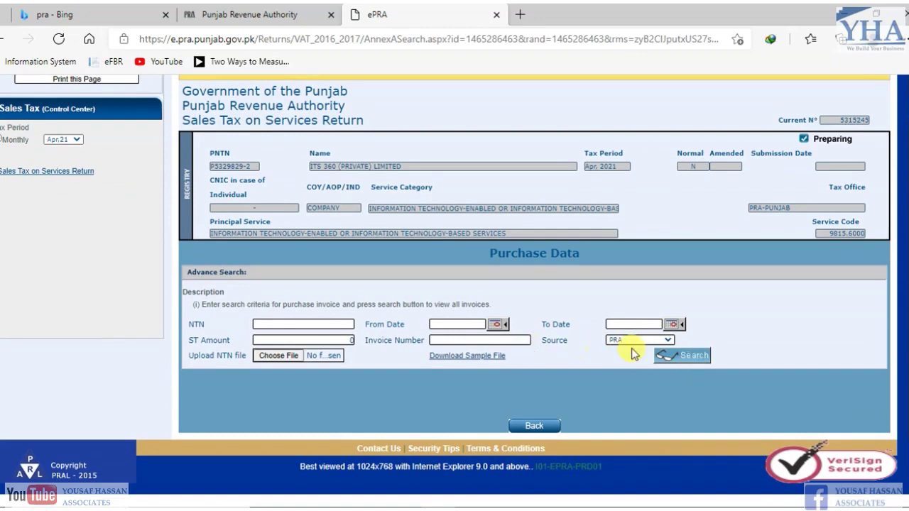
pyautogui.click(688, 361)
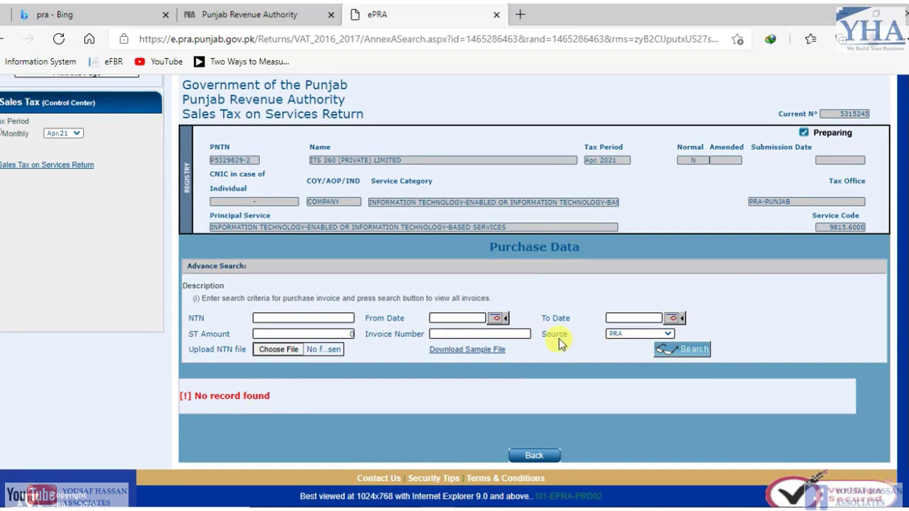
# - Switch the data source to FBR and search again, finding no records
pyautogui.click(665, 334)
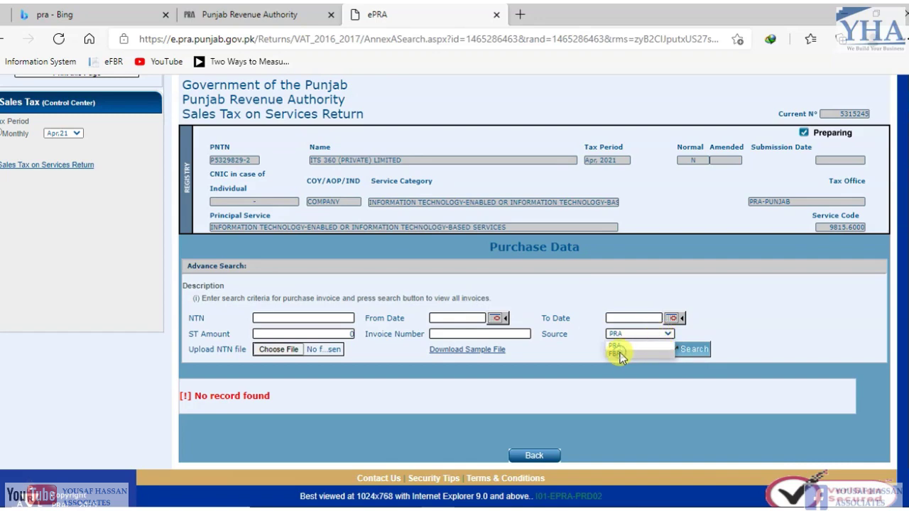
pyautogui.click(617, 354)
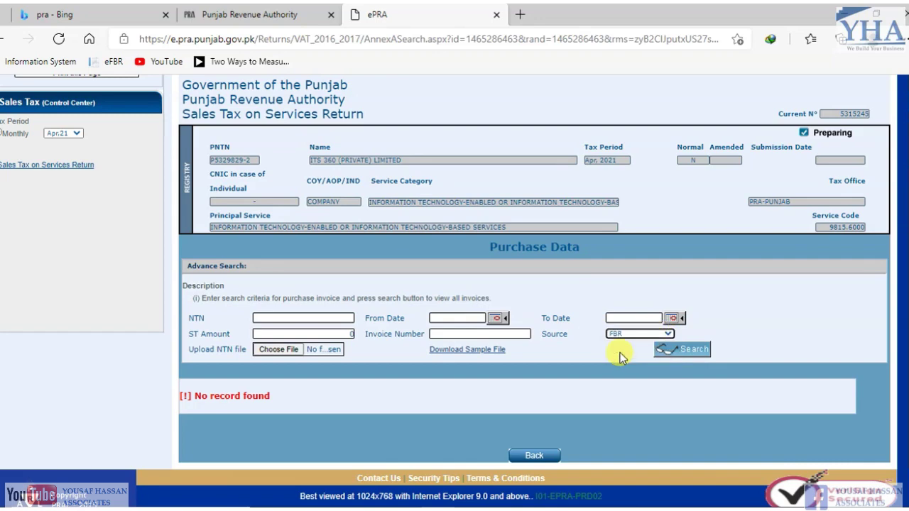
pyautogui.click(691, 351)
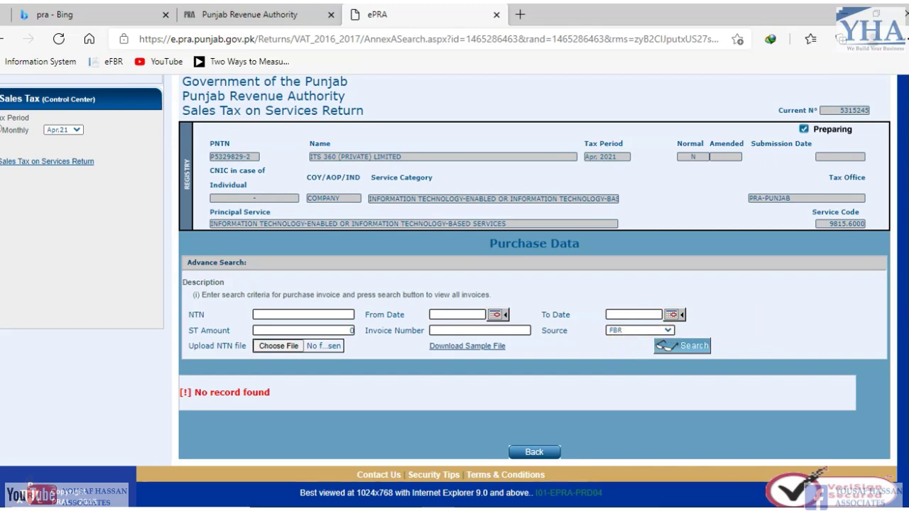
pyautogui.scroll(1, 670, 345)
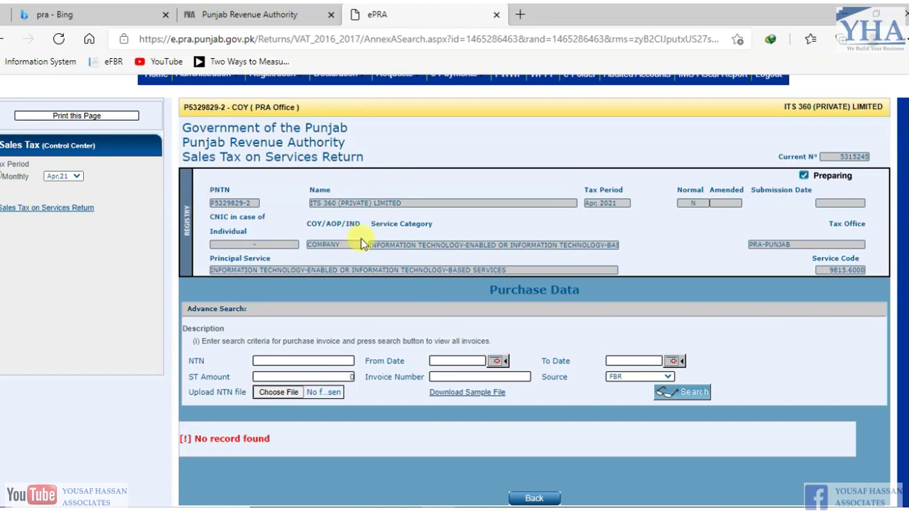
# - Return to the Apr 2021 return and open the Annex-B imports page from row 2
pyautogui.click(42, 209)
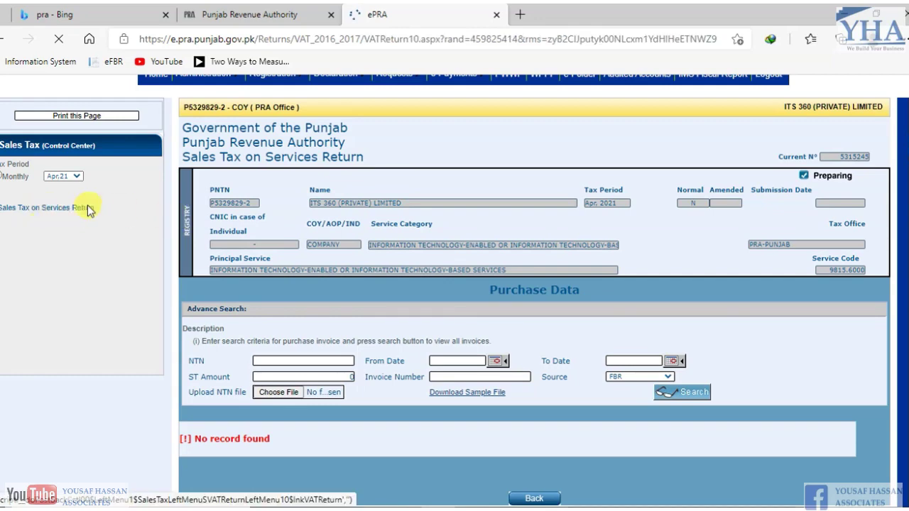
pyautogui.scroll(-3, 639, 177)
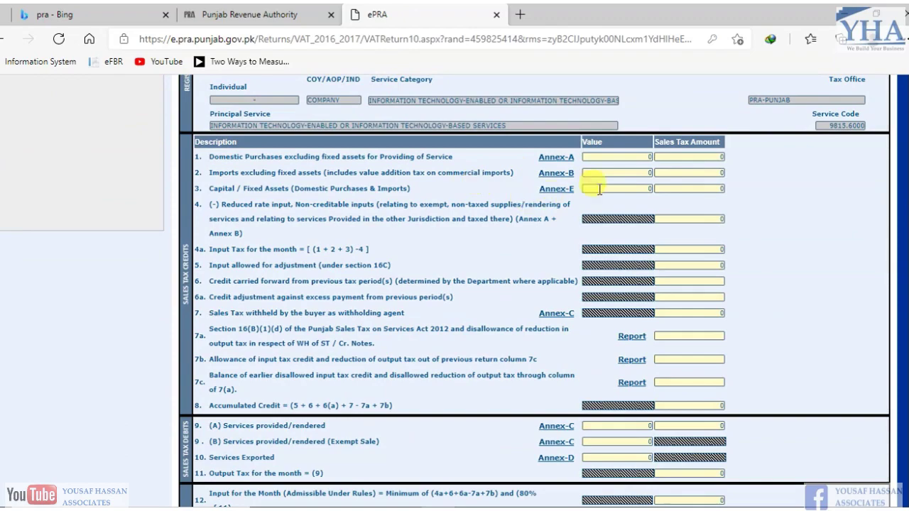
pyautogui.scroll(1, 570, 216)
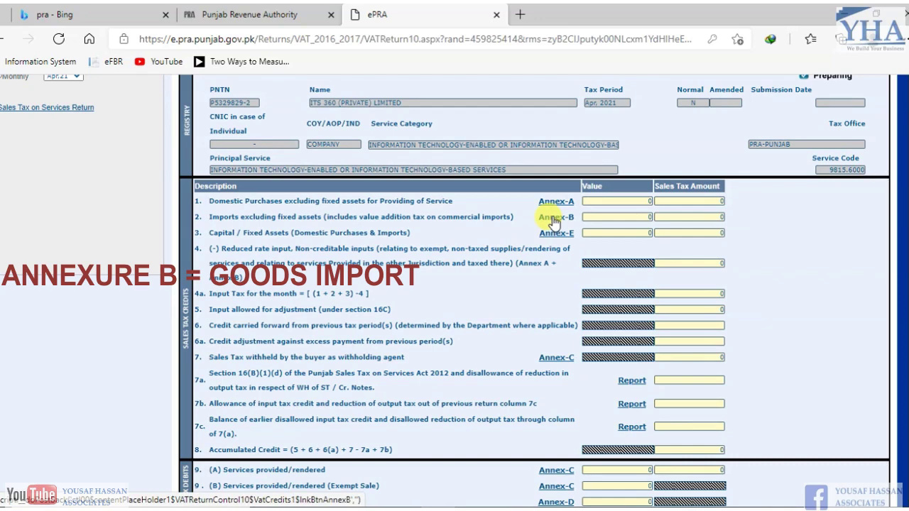
pyautogui.click(552, 217)
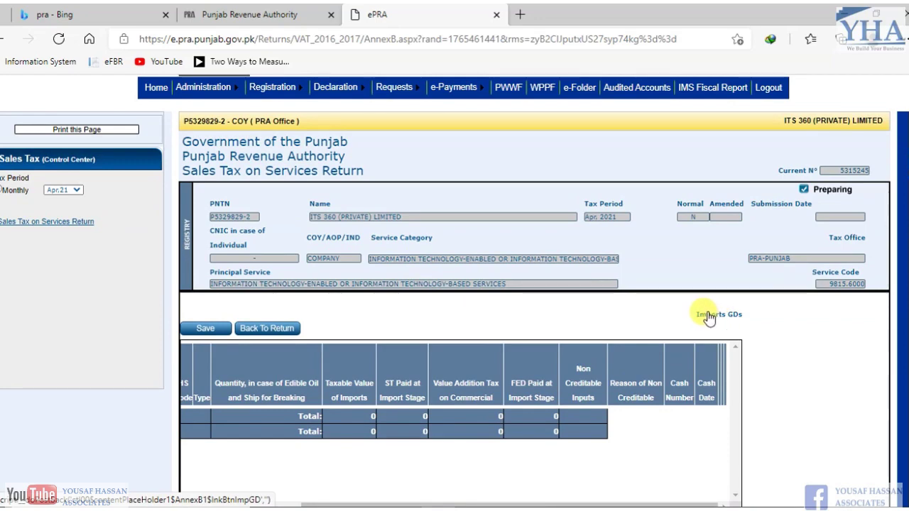
# - Load the Imports GDs grid, which shows 'No Data found' with totals at 0
pyautogui.click(709, 318)
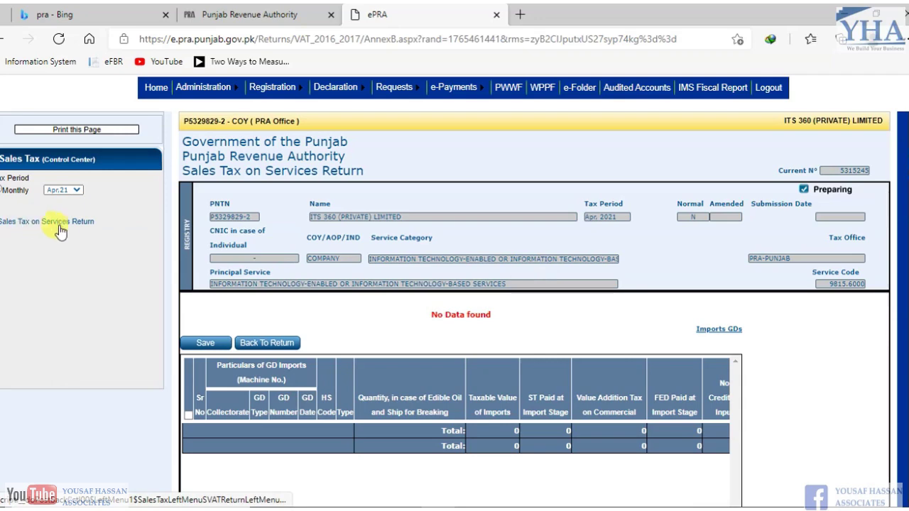
# - Reopen the main return and scroll down to the sales tax debit rows, all at 0
pyautogui.click(55, 225)
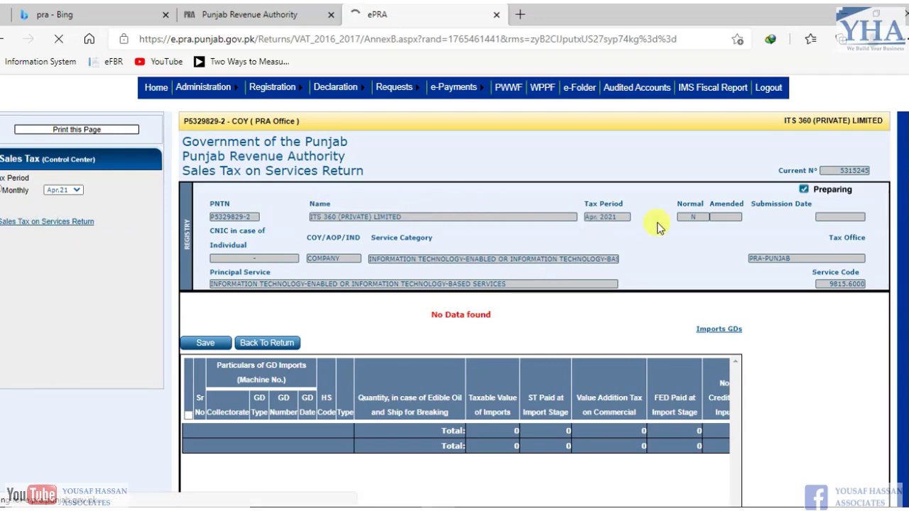
pyautogui.scroll(-4, 653, 227)
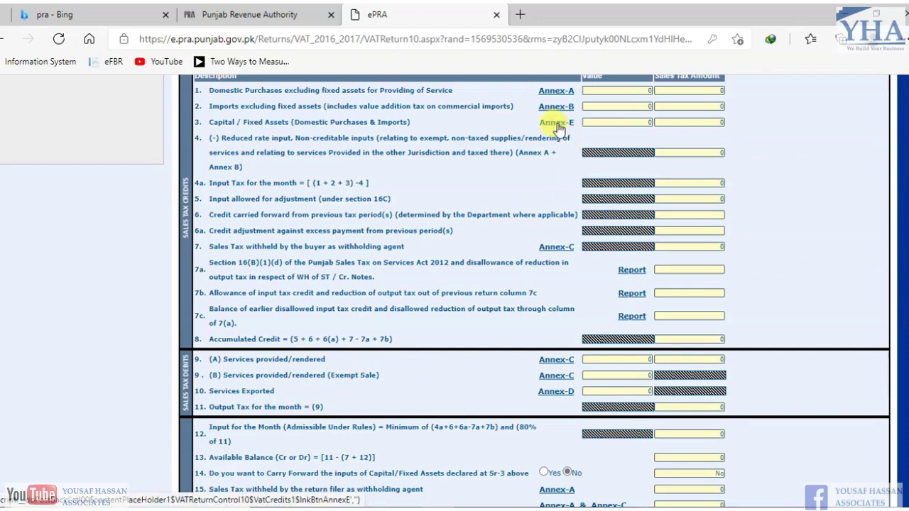
pyautogui.scroll(-3, 774, 205)
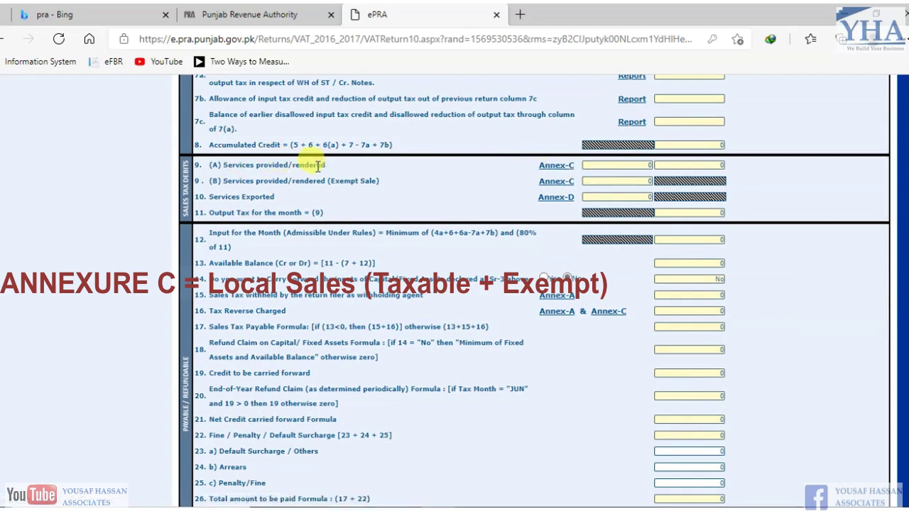
pyautogui.moveTo(319, 167); pyautogui.dragTo(406, 187)
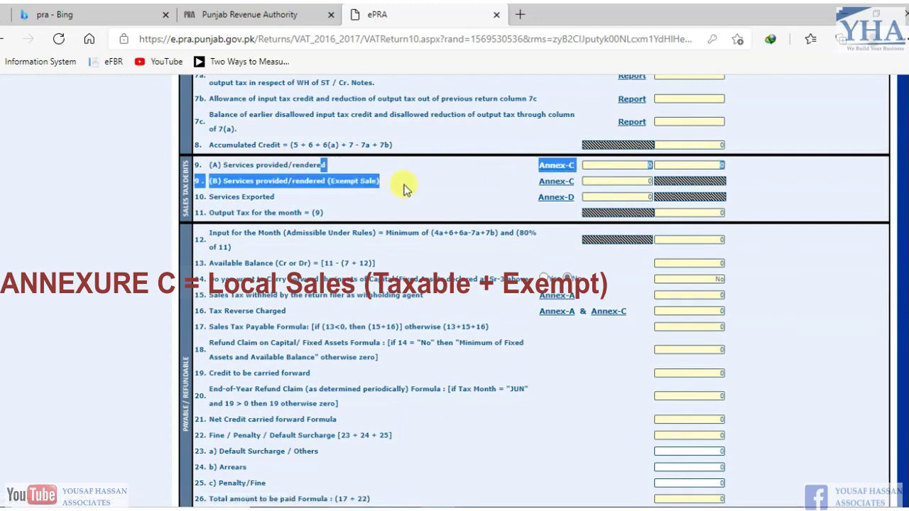
pyautogui.click(205, 167)
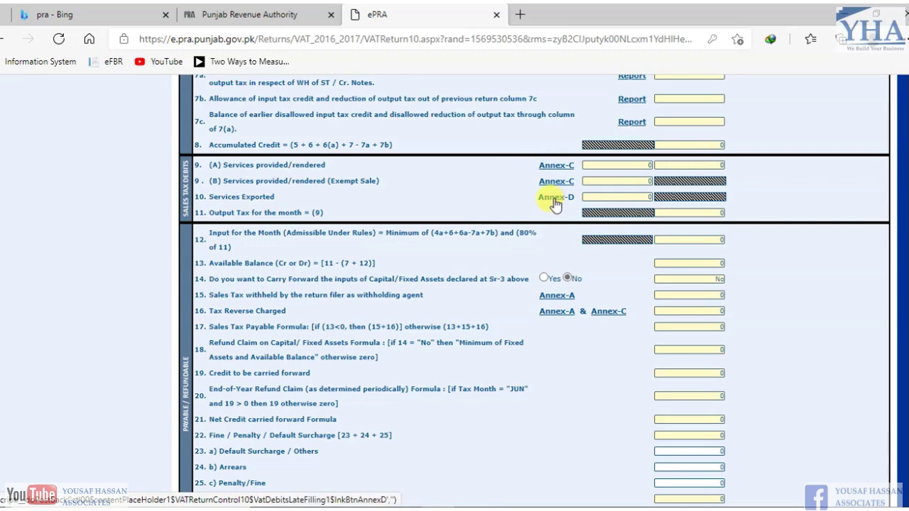
# - Open the Annex-D exports page from row 10, keeping the Collectorate at KEXP
pyautogui.click(555, 204)
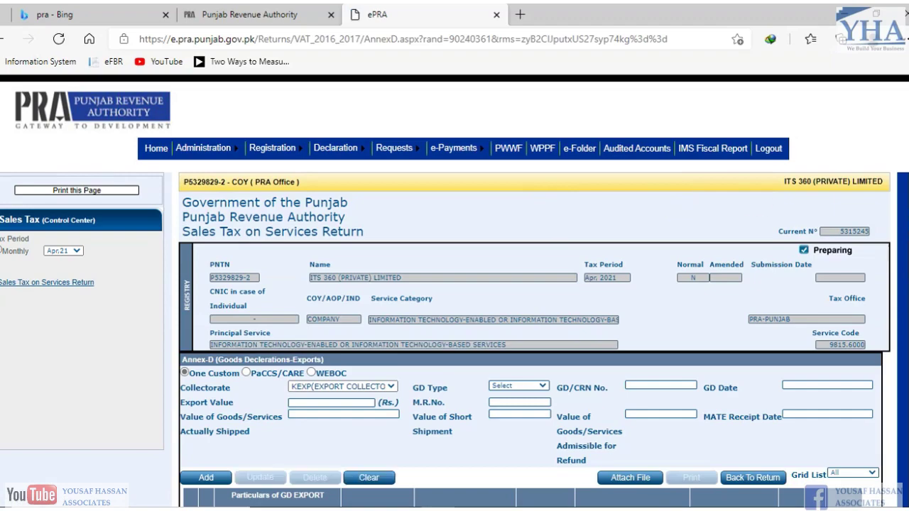
pyautogui.scroll(-2, 454, 284)
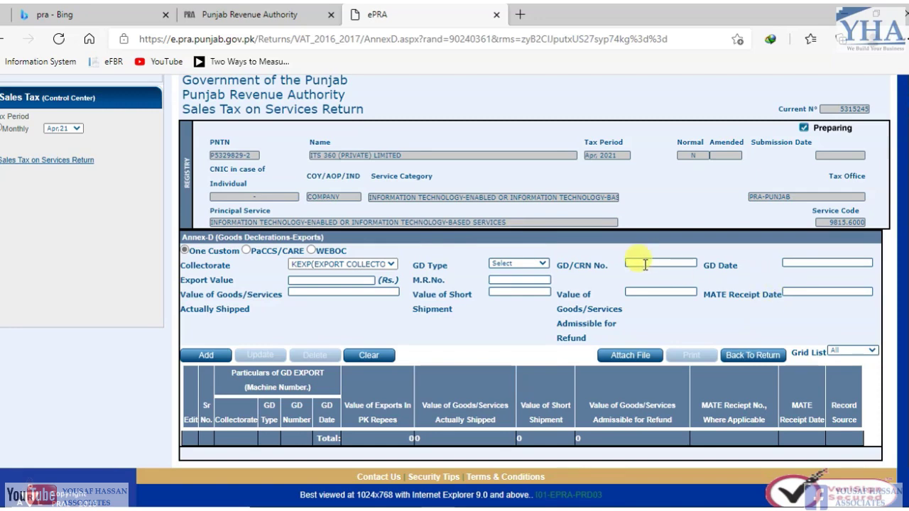
pyautogui.click(374, 268)
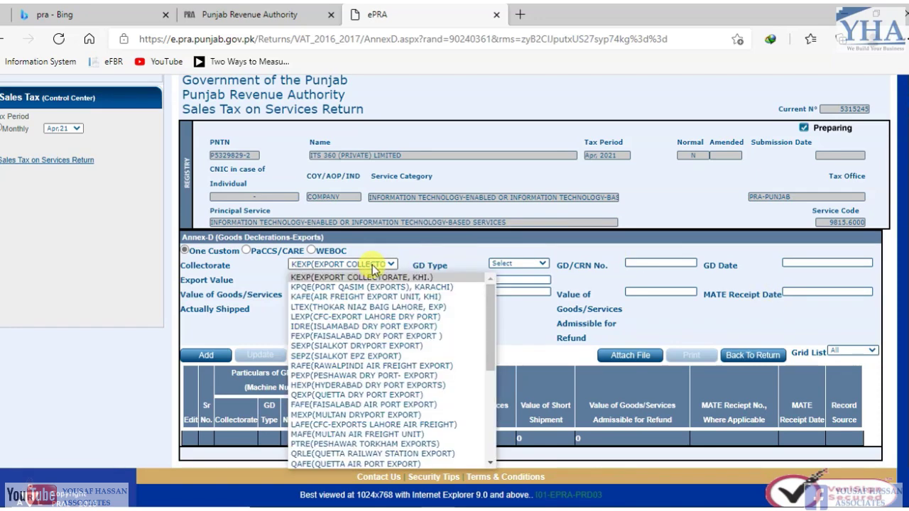
pyautogui.click(373, 268)
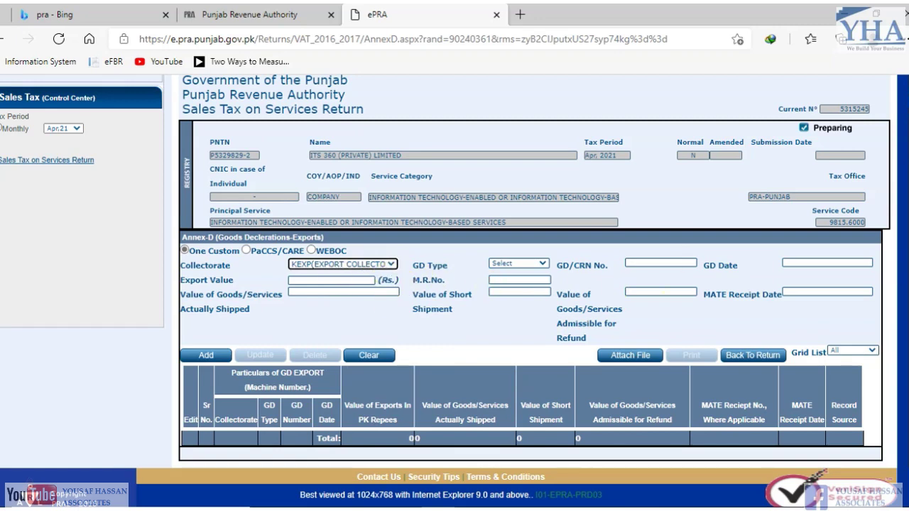
pyautogui.scroll(-1, 568, 277)
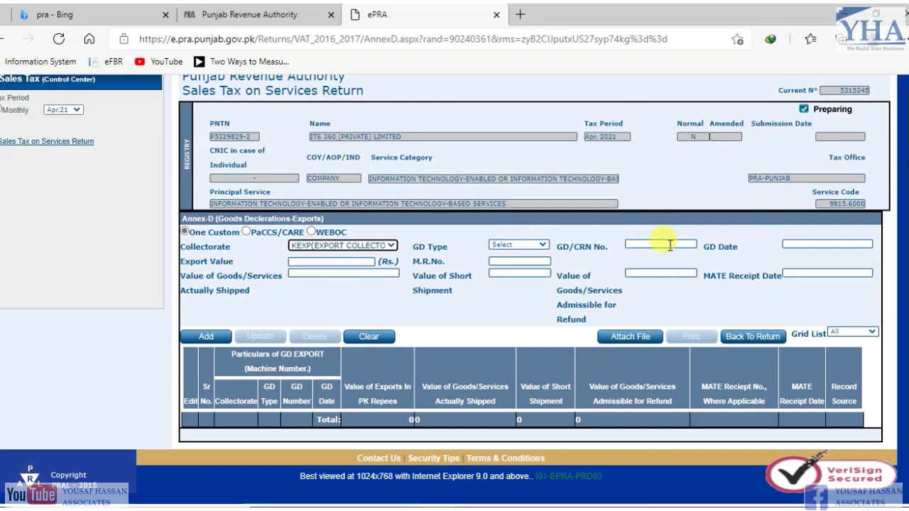
pyautogui.scroll(-1, 817, 243)
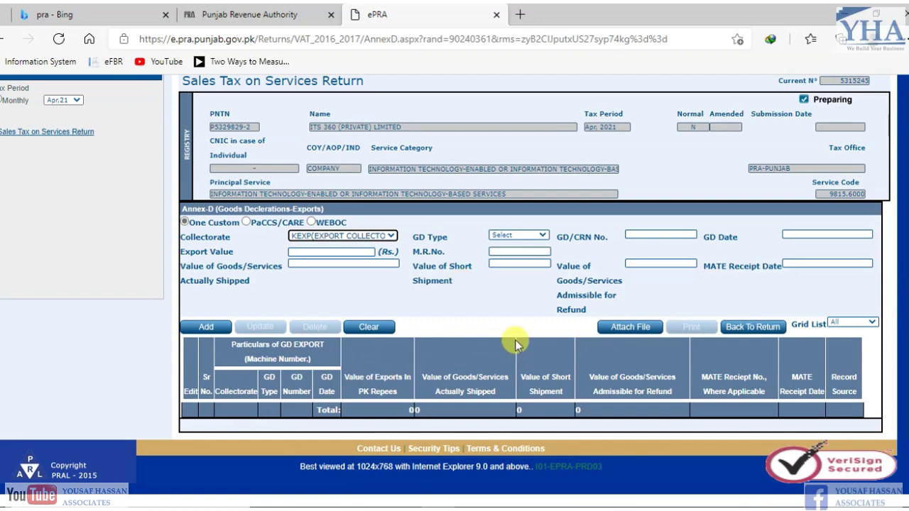
pyautogui.scroll(1, 515, 339)
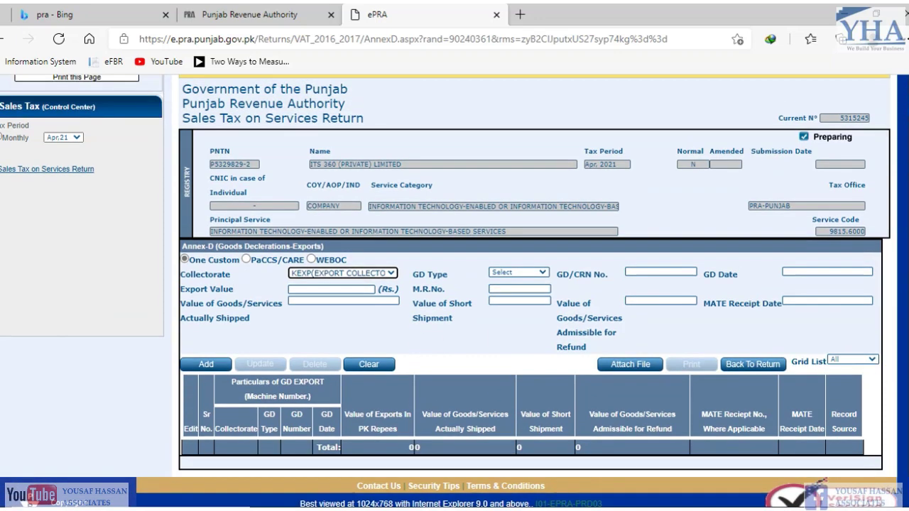
pyautogui.scroll(-1, 619, 277)
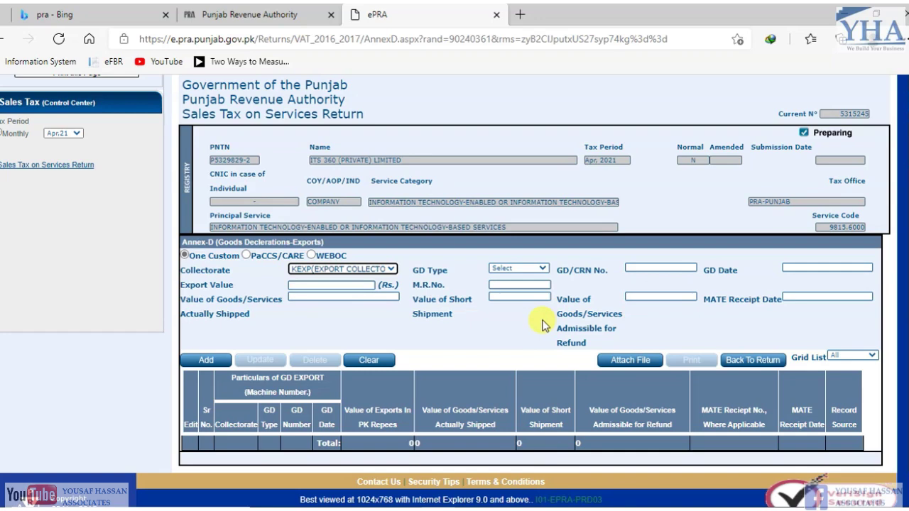
# - Return to the main return and open Annex-C domestic sales invoices from row 9(B)
pyautogui.click(43, 165)
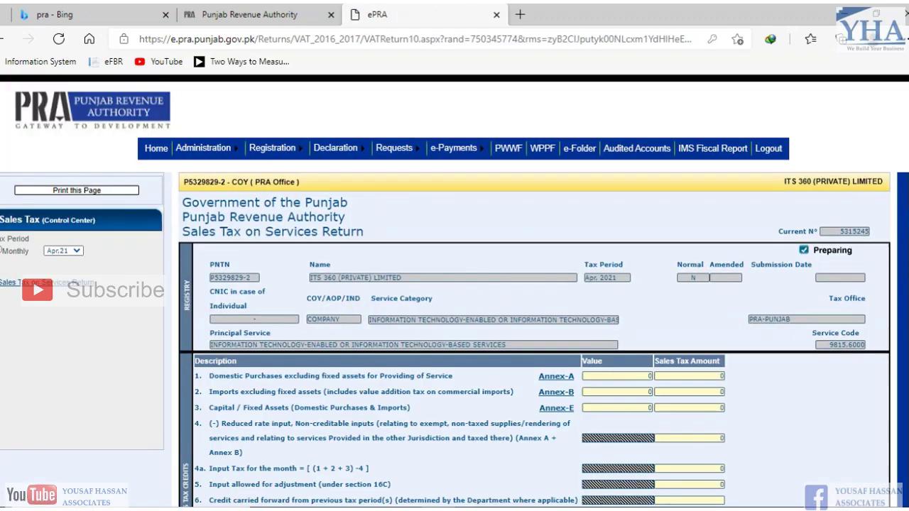
pyautogui.scroll(-5, 497, 297)
pyautogui.scroll(-1, 348, 276)
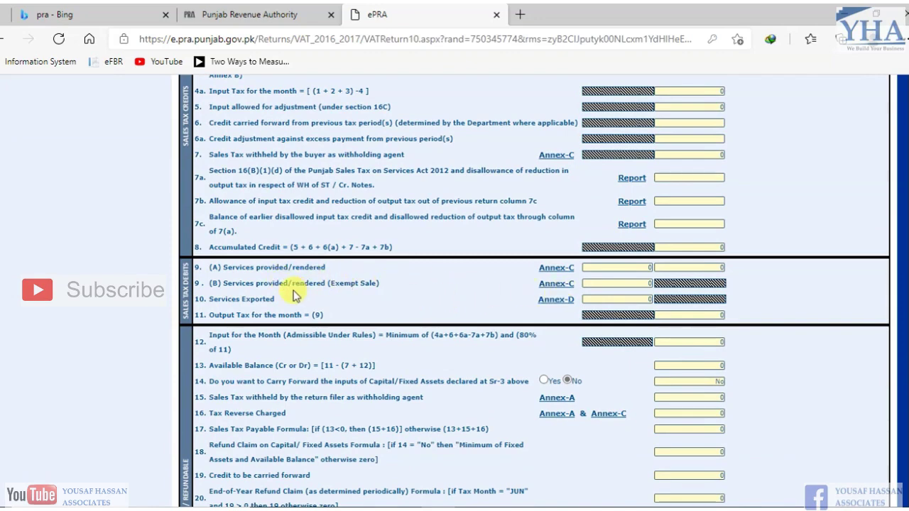
pyautogui.click(560, 285)
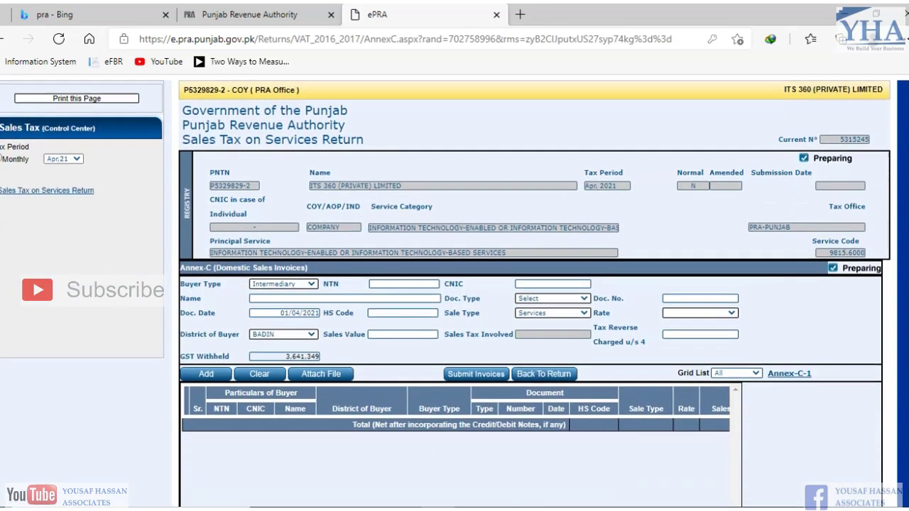
pyautogui.scroll(-2, 664, 282)
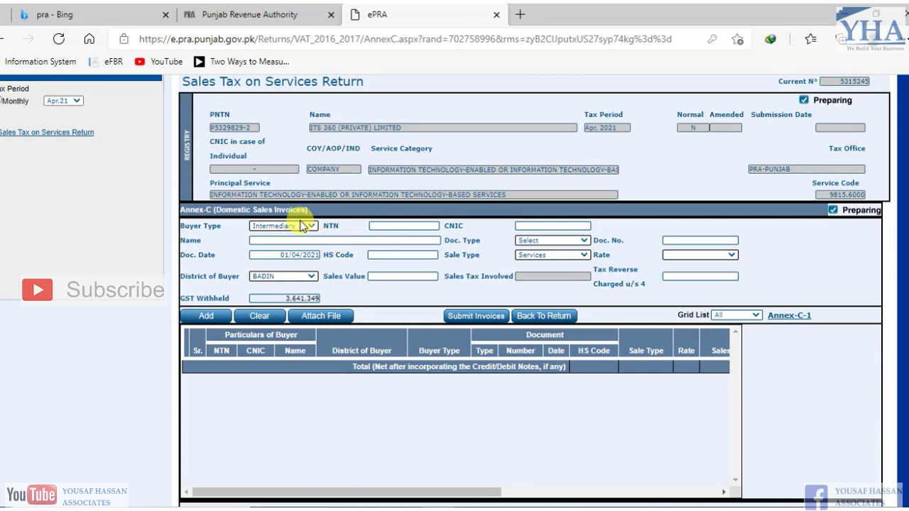
pyautogui.scroll(1, 301, 226)
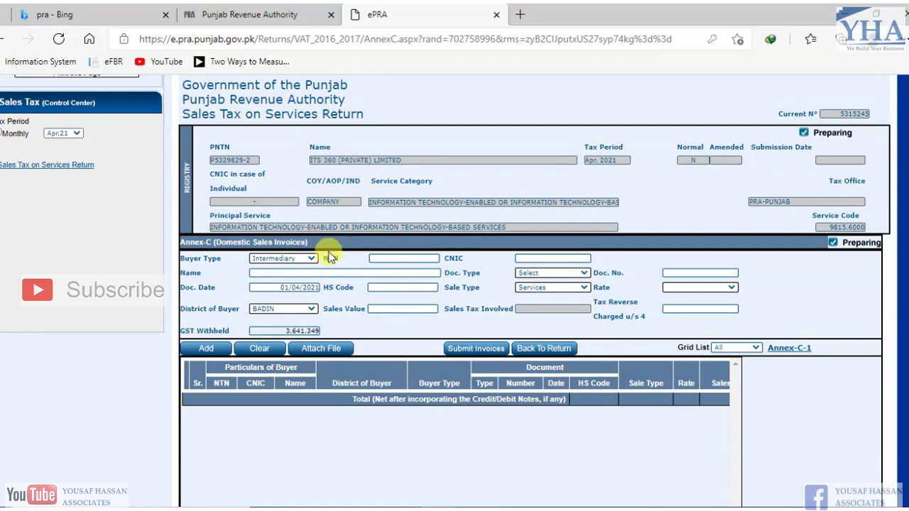
# - Set Buyer Type to End Consumer and NTN 3999997-8, then view the Doc. Type choices
pyautogui.click(288, 259)
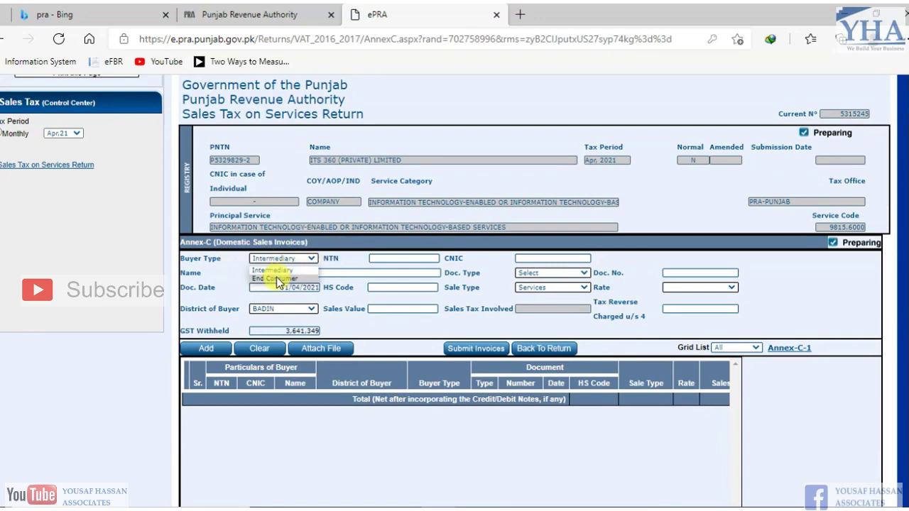
pyautogui.click(276, 277)
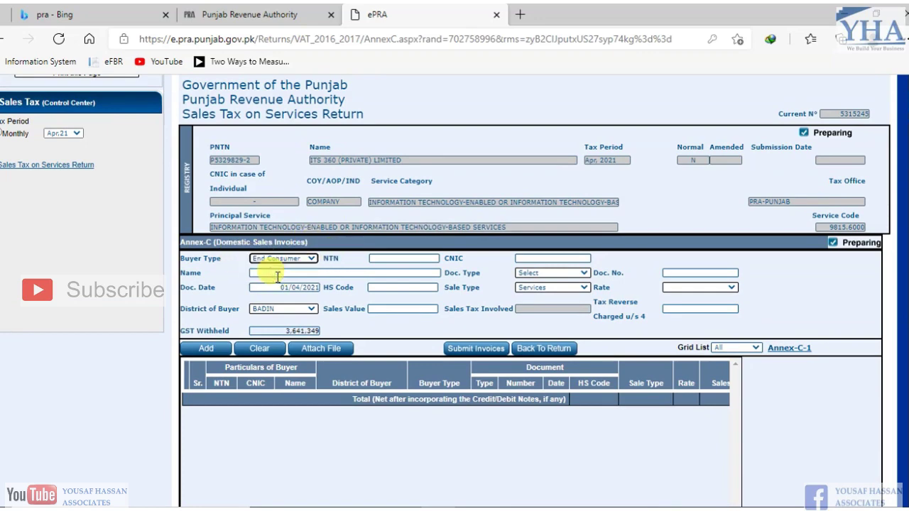
pyautogui.click(405, 257)
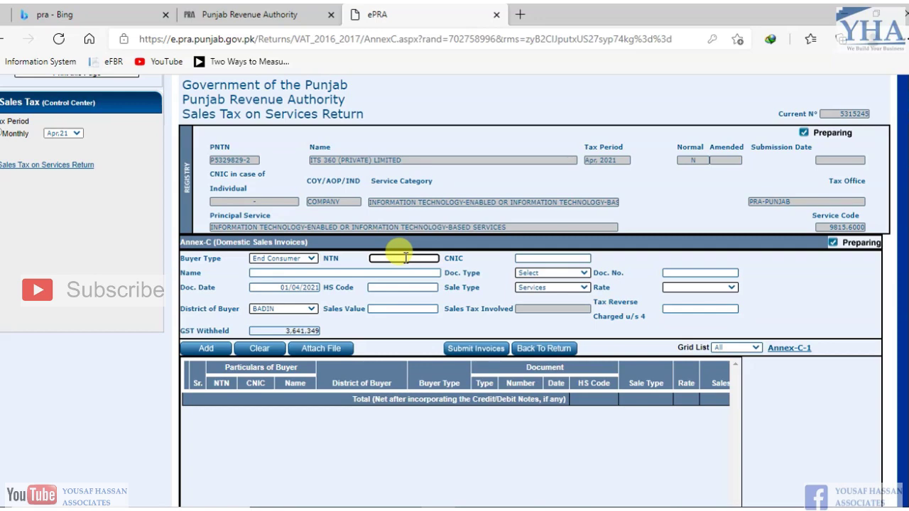
pyautogui.write('3999997-')
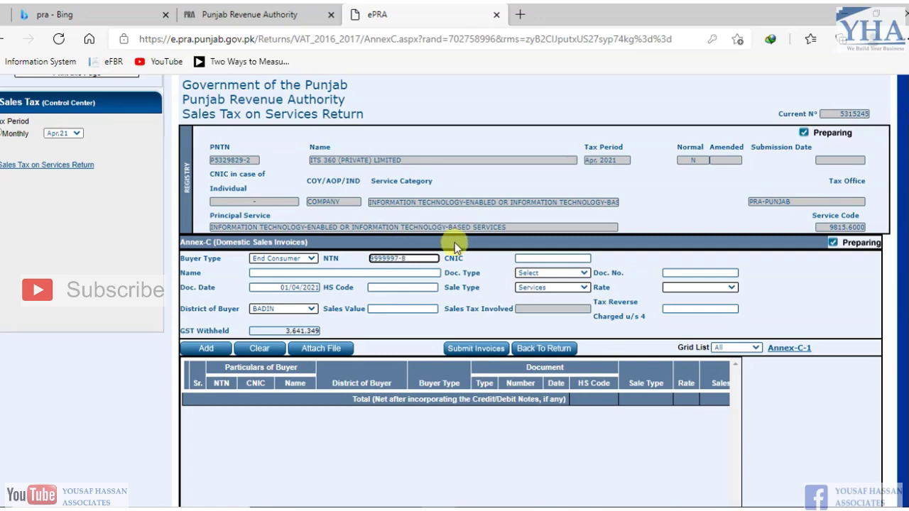
pyautogui.write('8')
pyautogui.press('Tab')
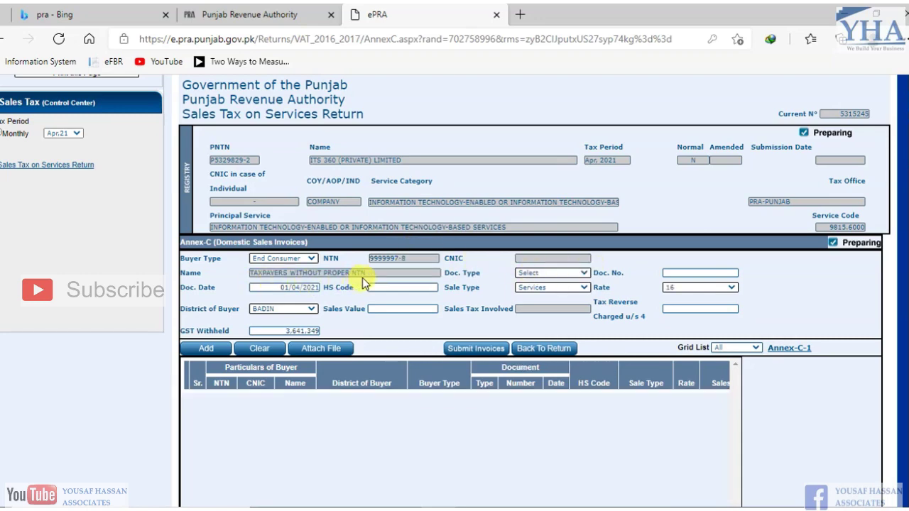
pyautogui.scroll(-1, 886, 248)
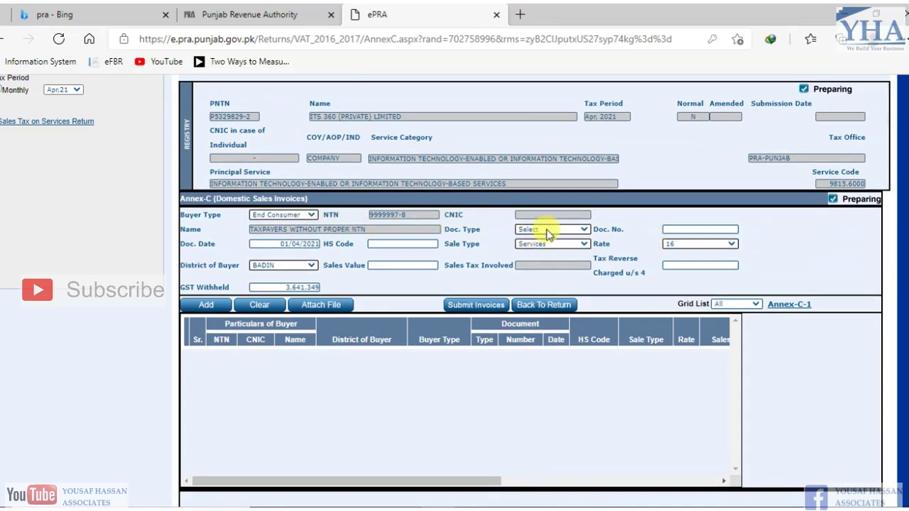
pyautogui.click(581, 233)
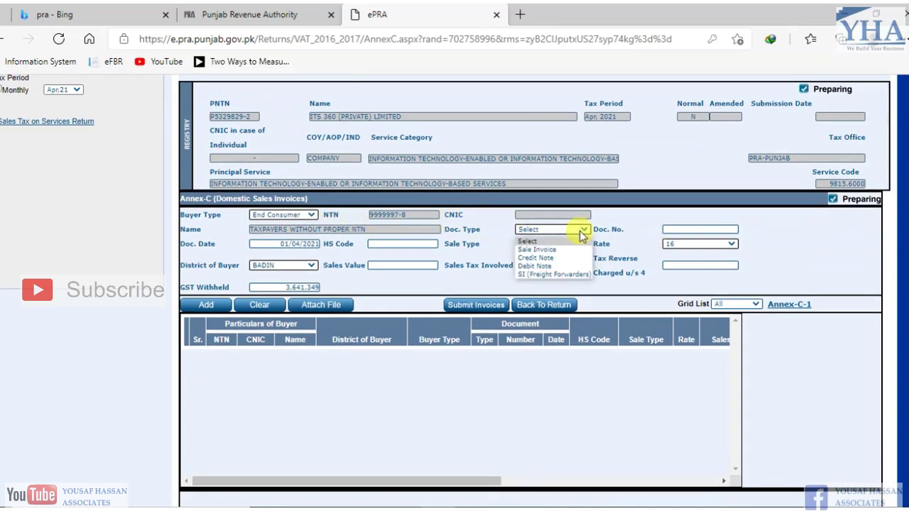
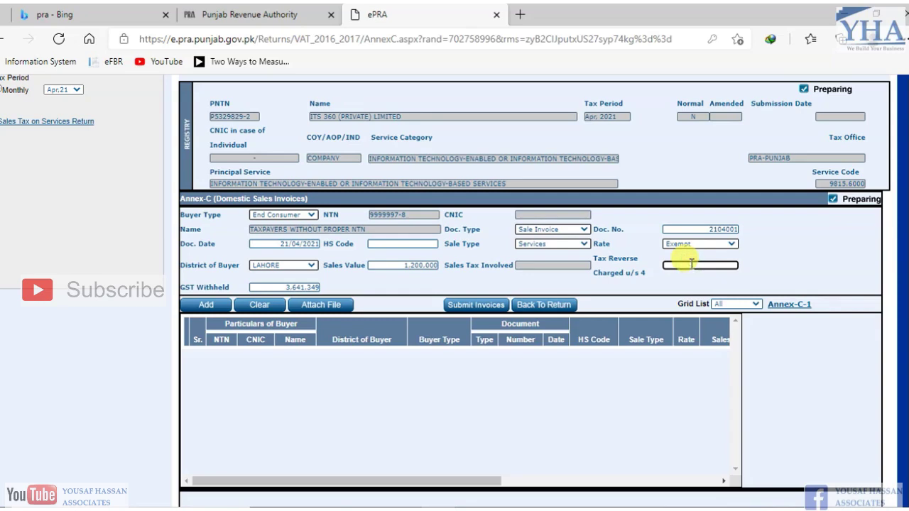
# - Enter 0 in GST Withheld and add the exempt 1,200,000 end-consumer invoice to Annex-C
pyautogui.press('Tab')
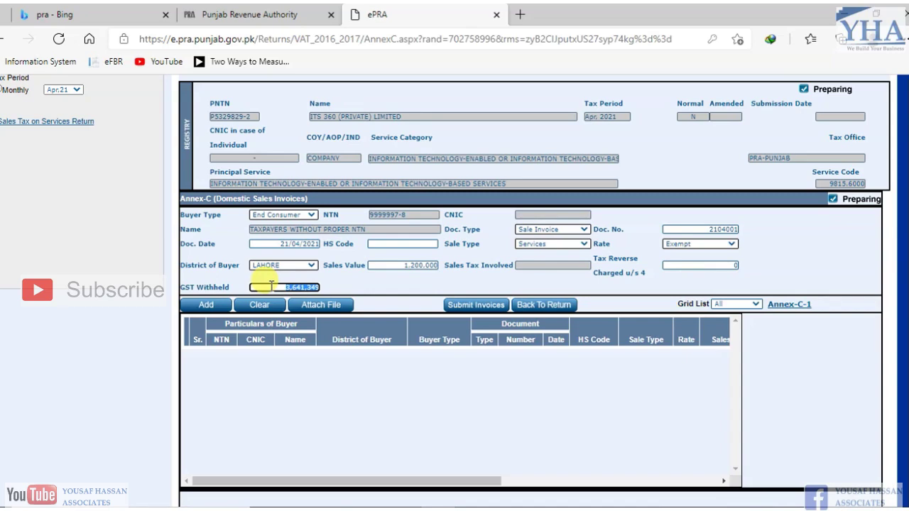
pyautogui.write('0')
pyautogui.press('Tab')
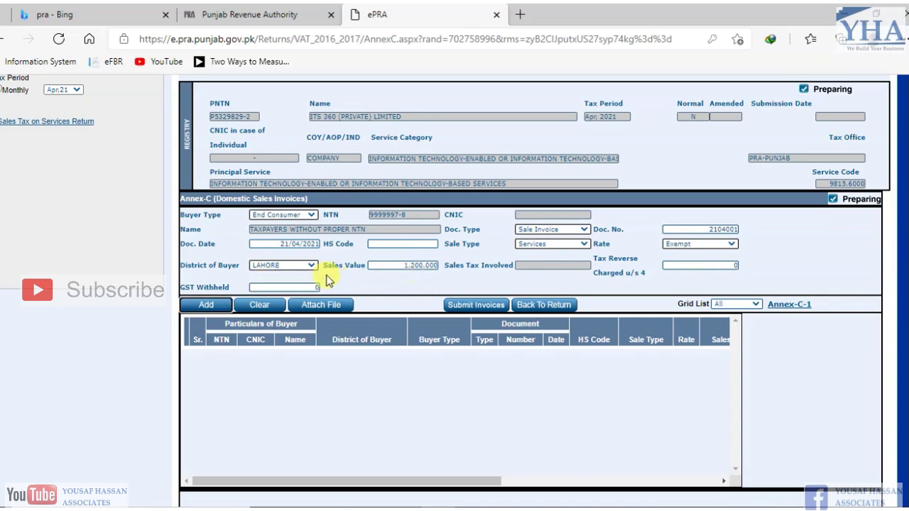
pyautogui.click(317, 288)
pyautogui.click(317, 288)
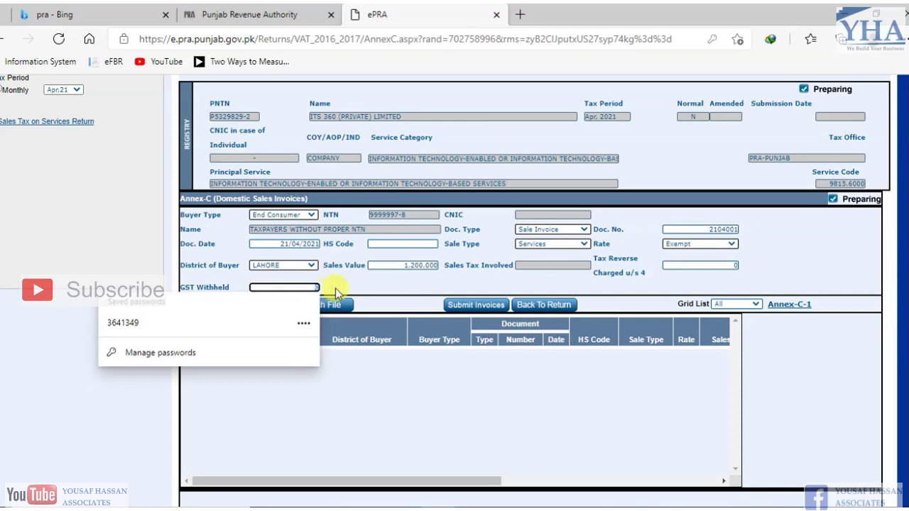
pyautogui.click(338, 293)
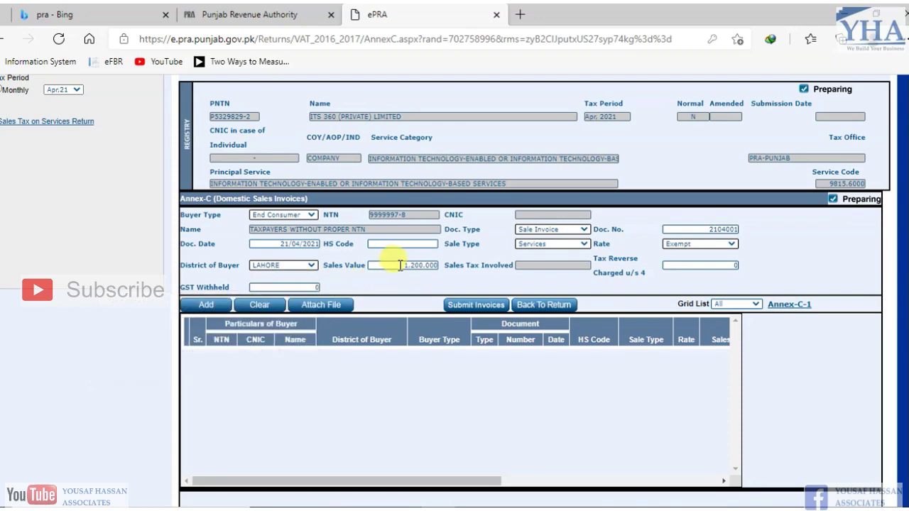
pyautogui.click(311, 286)
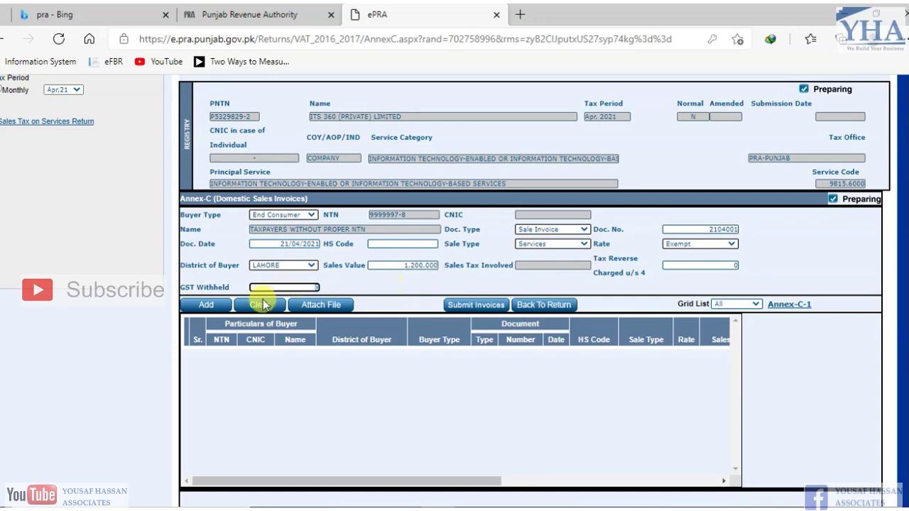
pyautogui.click(197, 310)
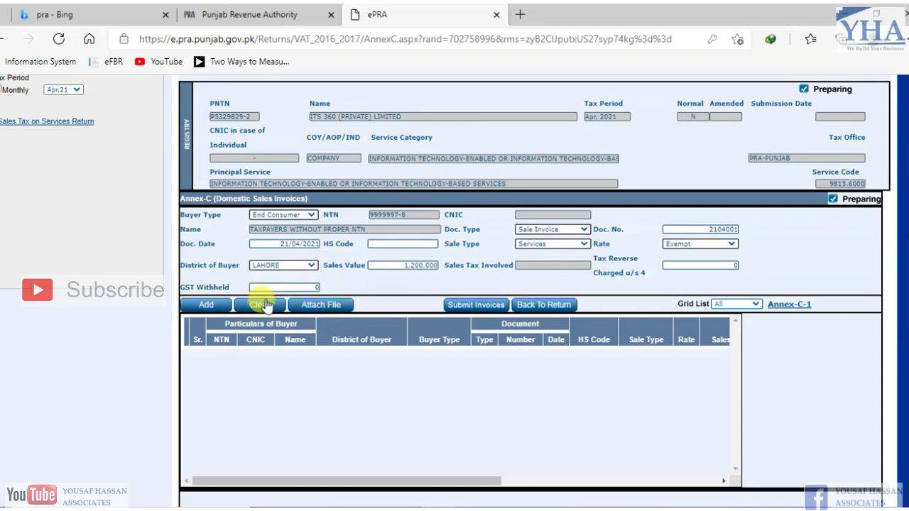
pyautogui.click(204, 303)
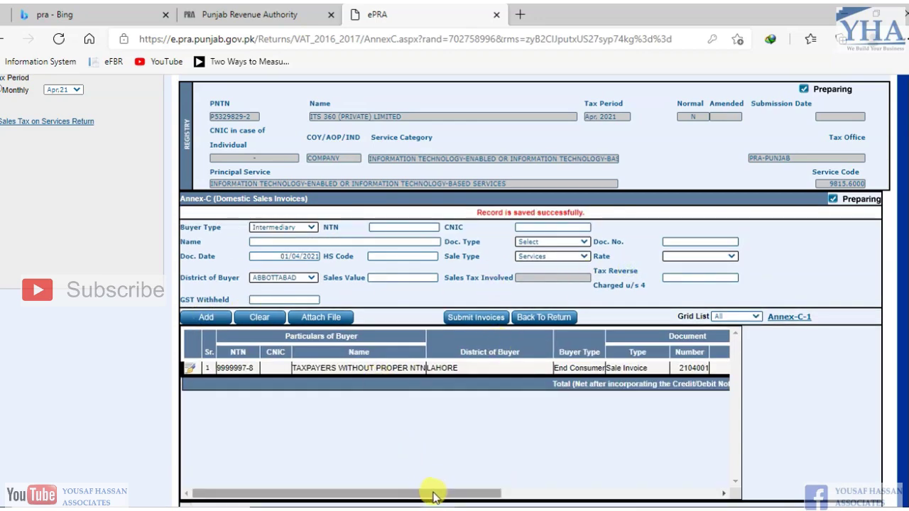
# - Scroll the Annex-C grid to check the saved row, then switch to the Excel invoice workbook
pyautogui.moveTo(432, 493); pyautogui.dragTo(657, 430)
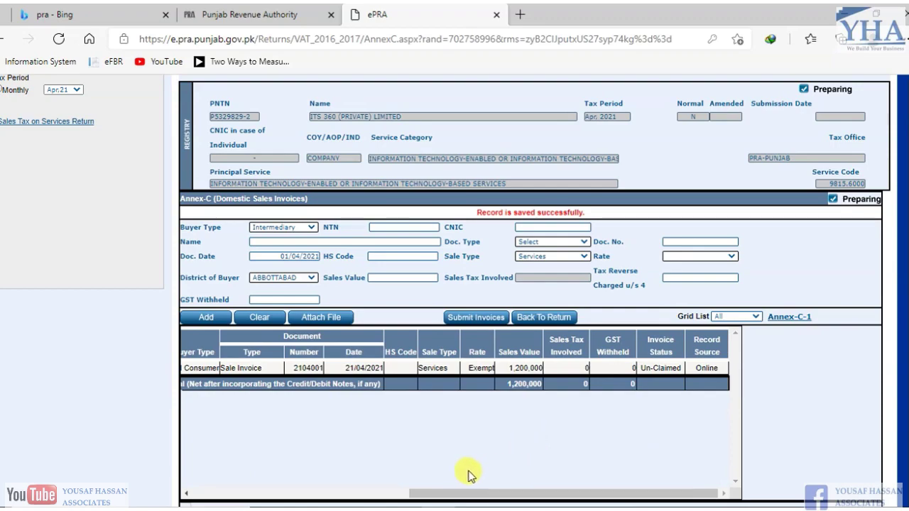
pyautogui.hotkey('alt', 'Tab')
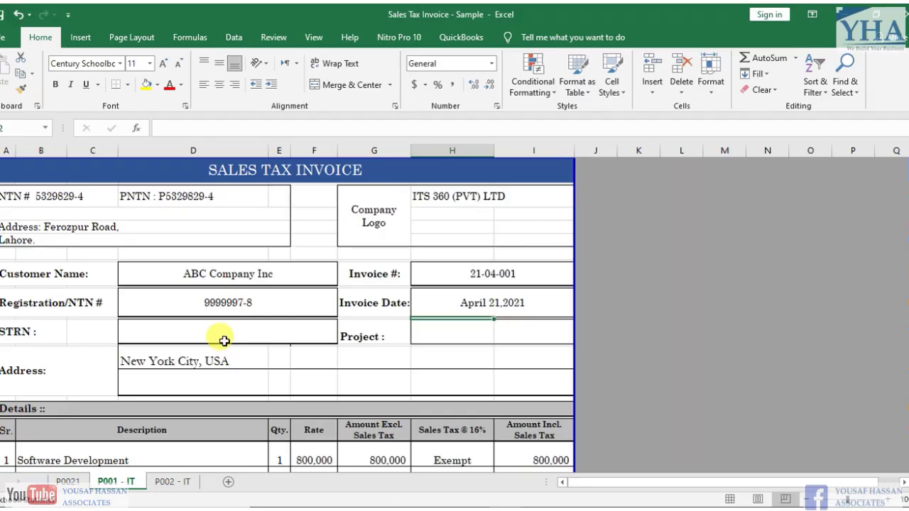
# - Review the invoice's seller address, title area, line items and TOTAL
pyautogui.click(286, 244)
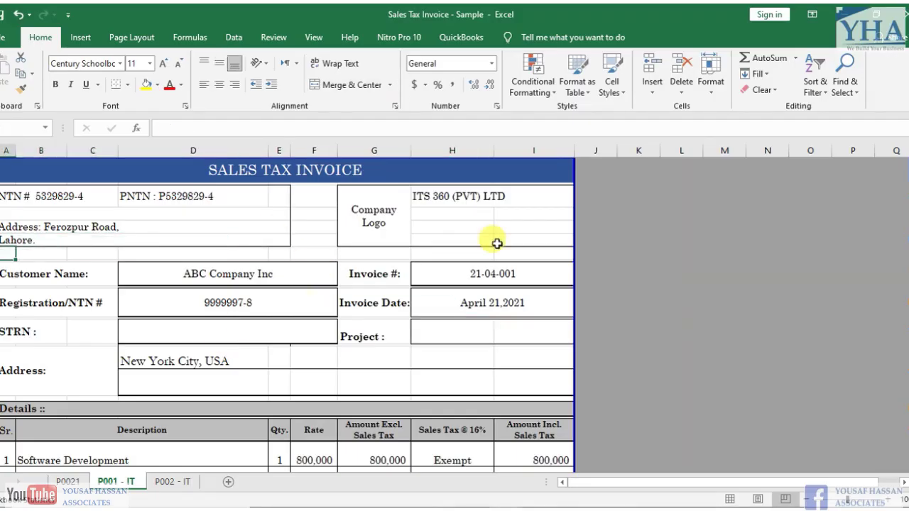
pyautogui.press('Up')
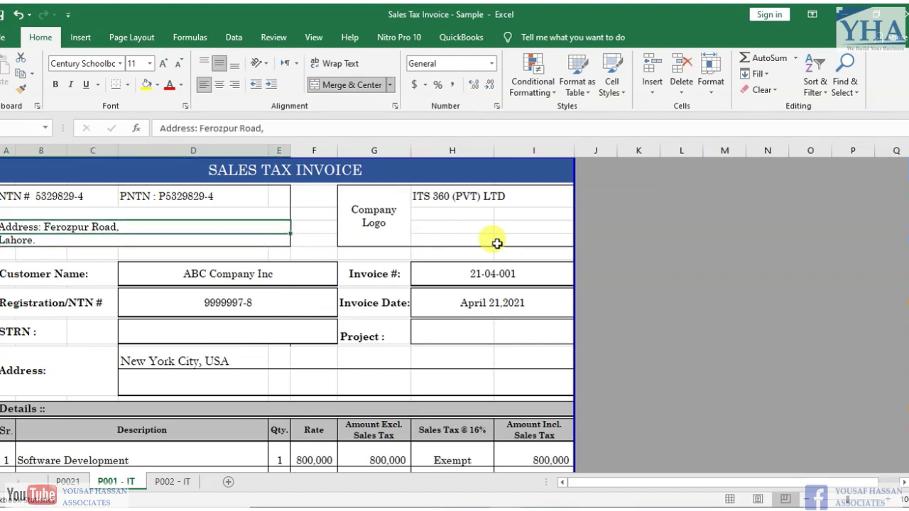
pyautogui.press('Right')
pyautogui.press('Up')
pyautogui.press('Up')
pyautogui.press('Up')
pyautogui.press('Up')
pyautogui.press('Down')
pyautogui.press('Down')
pyautogui.press('Down')
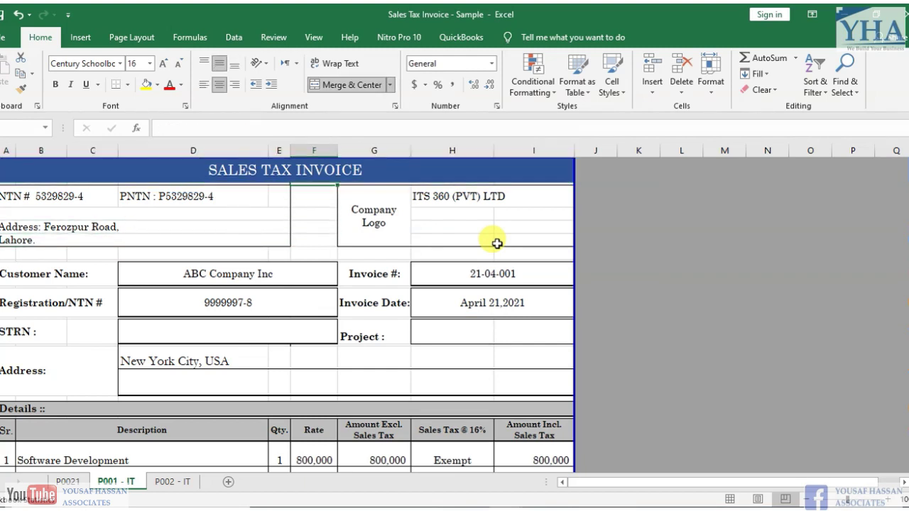
pyautogui.press('Left')
pyautogui.press('Up')
pyautogui.press('Up')
pyautogui.press('Up')
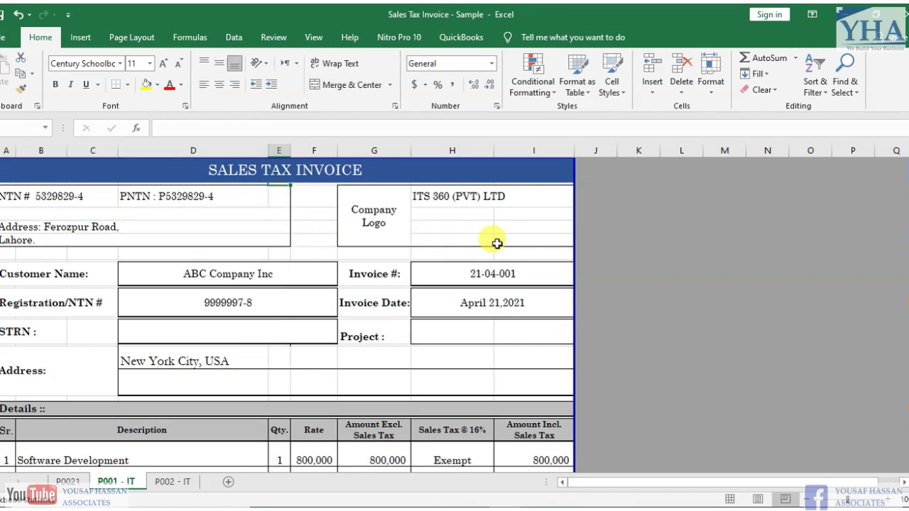
pyautogui.press('Down')
pyautogui.press('Down')
pyautogui.press('Down')
pyautogui.press('Down')
pyautogui.press('Down')
pyautogui.press('Down')
pyautogui.press('Down')
pyautogui.press('Down')
pyautogui.press('Down')
pyautogui.press('Down')
pyautogui.press('Down')
pyautogui.press('Down')
pyautogui.press('Down')
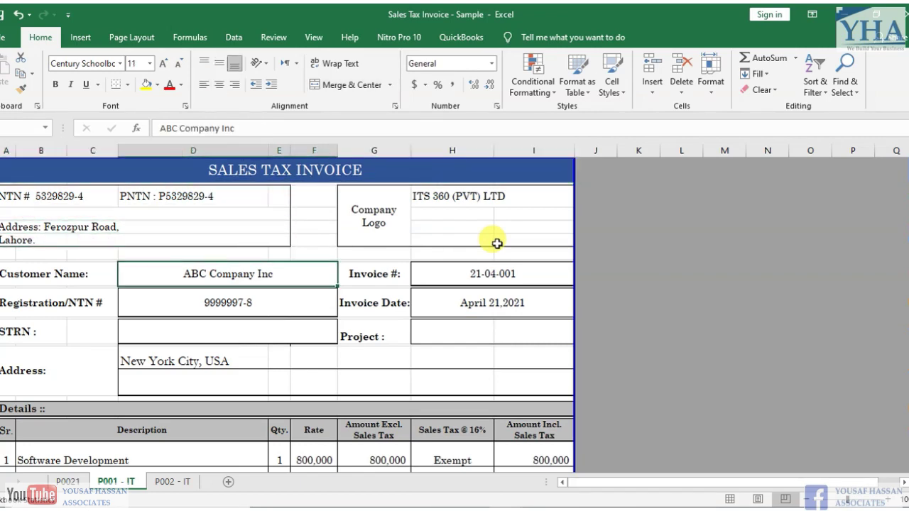
pyautogui.press('Down')
pyautogui.press('Down')
pyautogui.press('Down')
pyautogui.press('Down')
pyautogui.press('Down')
pyautogui.press('Down')
pyautogui.press('Down')
pyautogui.press('Down')
pyautogui.press('Down')
pyautogui.press('Down')
pyautogui.press('Down')
pyautogui.press('Down')
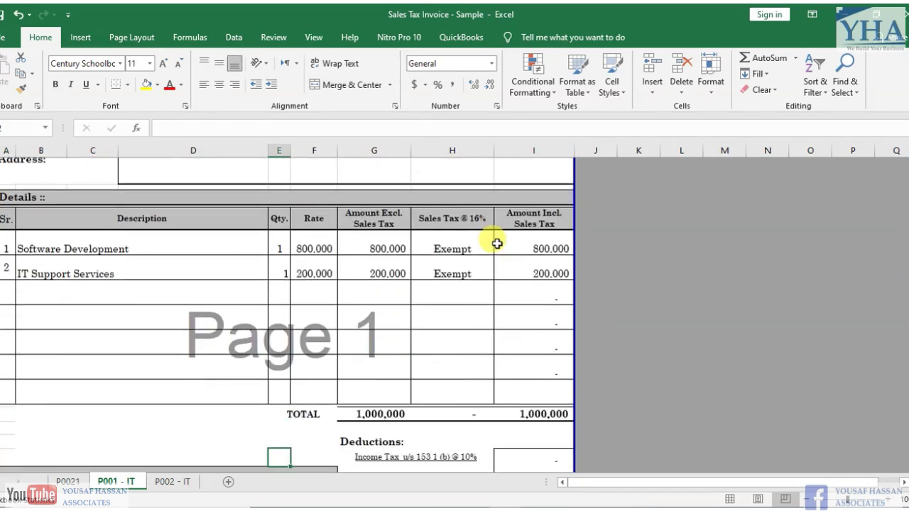
pyautogui.press('Up')
pyautogui.press('Up')
pyautogui.press('Up')
pyautogui.press('Up')
pyautogui.press('Up')
pyautogui.press('Up')
pyautogui.press('Up')
pyautogui.press('Up')
pyautogui.press('Up')
pyautogui.press('Up')
pyautogui.press('Up')
pyautogui.press('Up')
pyautogui.press('Up')
pyautogui.press('Up')
pyautogui.press('Up')
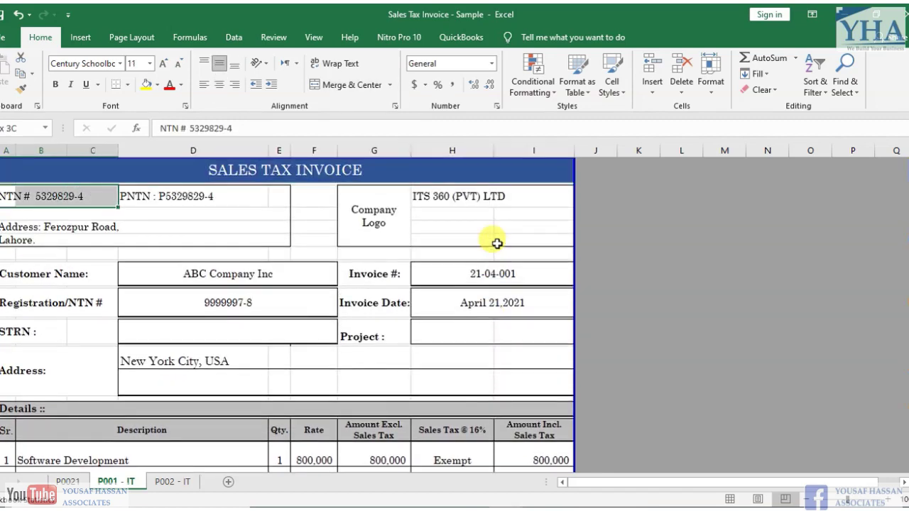
pyautogui.hotkey('shift', 'Right')
pyautogui.hotkey('shift', 'Right')
pyautogui.hotkey('shift', 'Down')
pyautogui.hotkey('shift', 'Down')
pyautogui.hotkey('shift', 'Down')
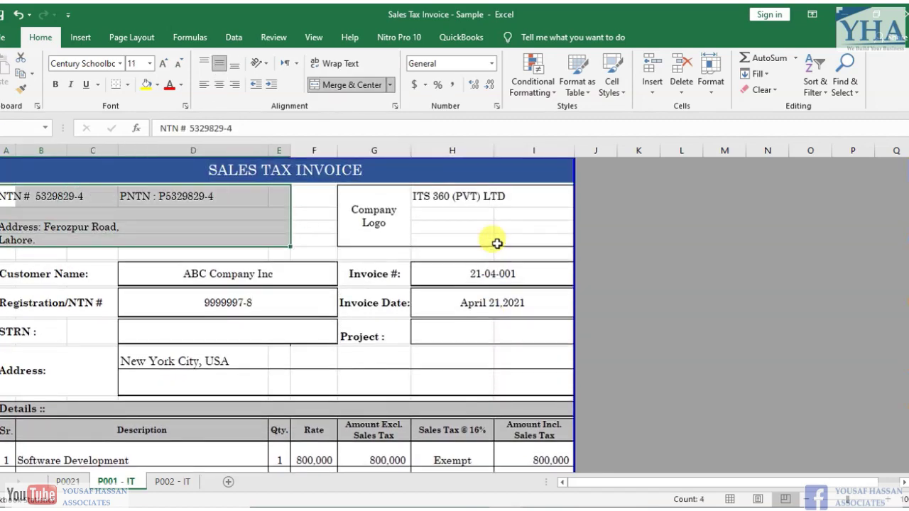
# - Check the seller's NTN, PNTN, address and company name ITS 360 (PVT) LTD
pyautogui.press('Down')
pyautogui.press('Up')
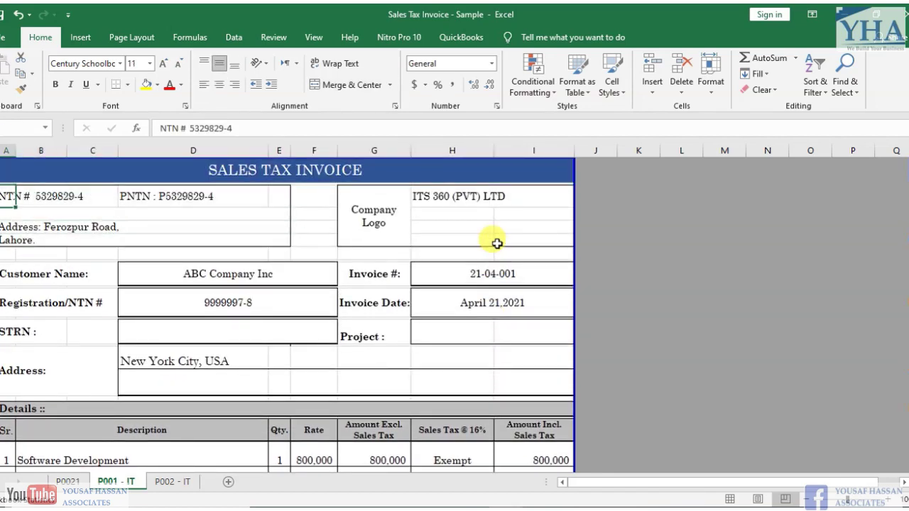
pyautogui.press('Right')
pyautogui.press('Right')
pyautogui.press('Right')
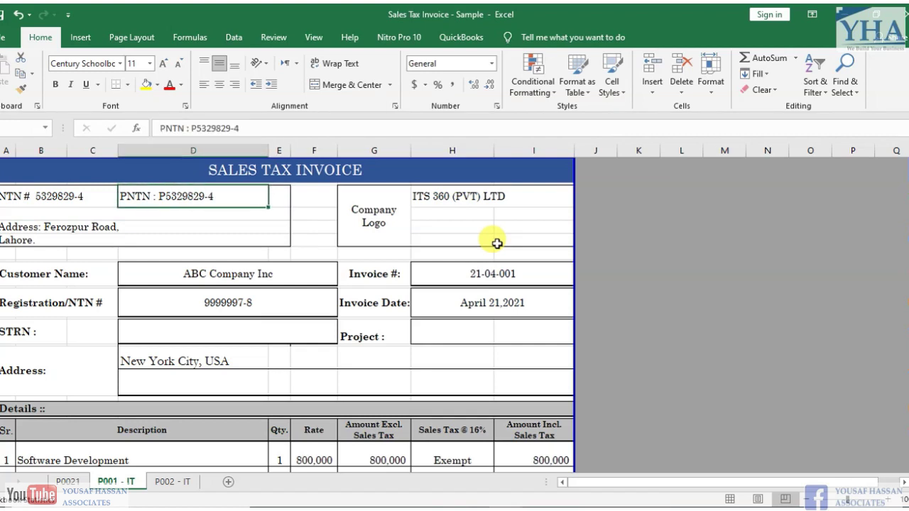
pyautogui.press('Down')
pyautogui.press('Down')
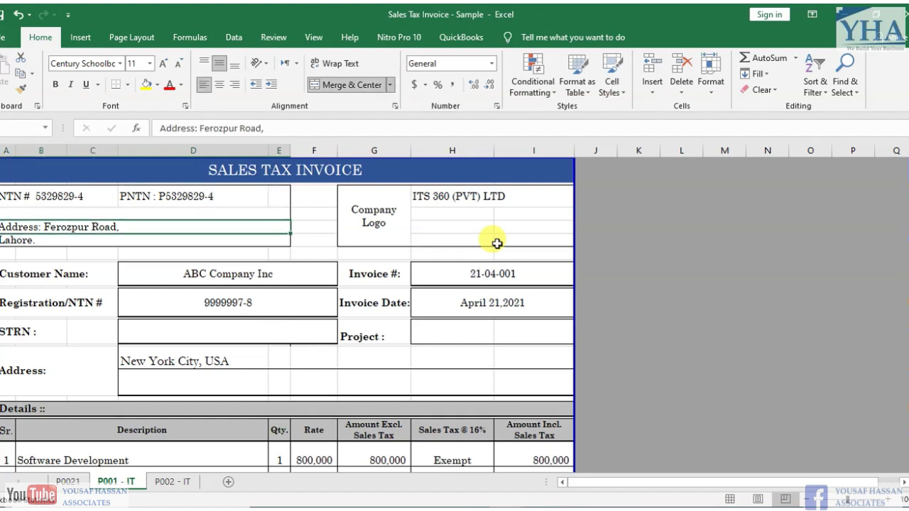
pyautogui.press('Down')
pyautogui.press('Up')
pyautogui.press('Right')
pyautogui.press('Right')
pyautogui.press('Up')
pyautogui.press('Left')
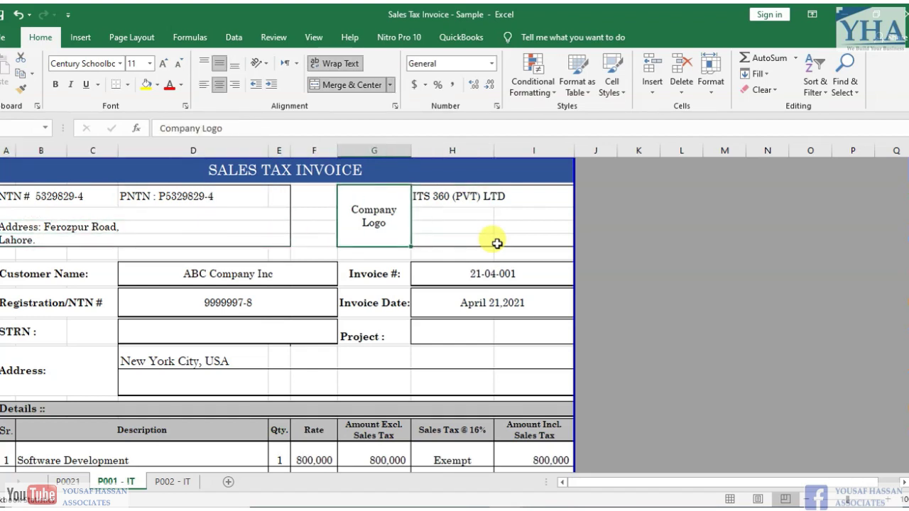
pyautogui.press('Right')
pyautogui.press('Left')
# - Check the customer name ABC Company Inc and the buyer's registration number
pyautogui.press('Left')
pyautogui.press('Left')
pyautogui.press('Down')
pyautogui.press('Down')
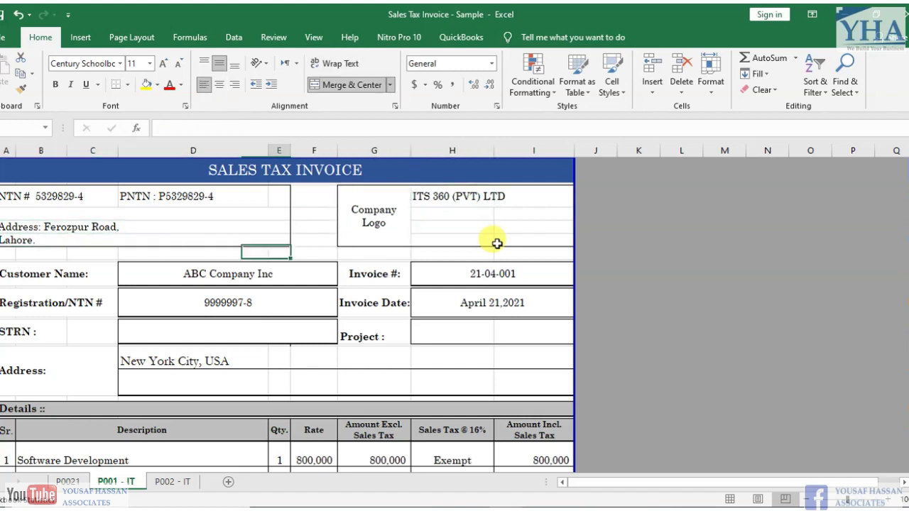
pyautogui.press('Down')
pyautogui.press('Left')
pyautogui.press('Left')
pyautogui.press('Right')
pyautogui.press('Right')
pyautogui.press('Right')
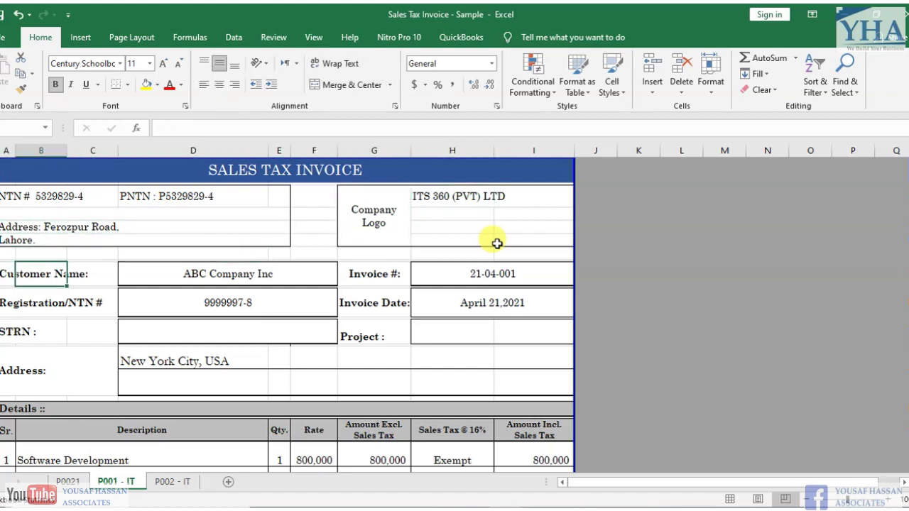
pyautogui.press('Down')
pyautogui.press('Left')
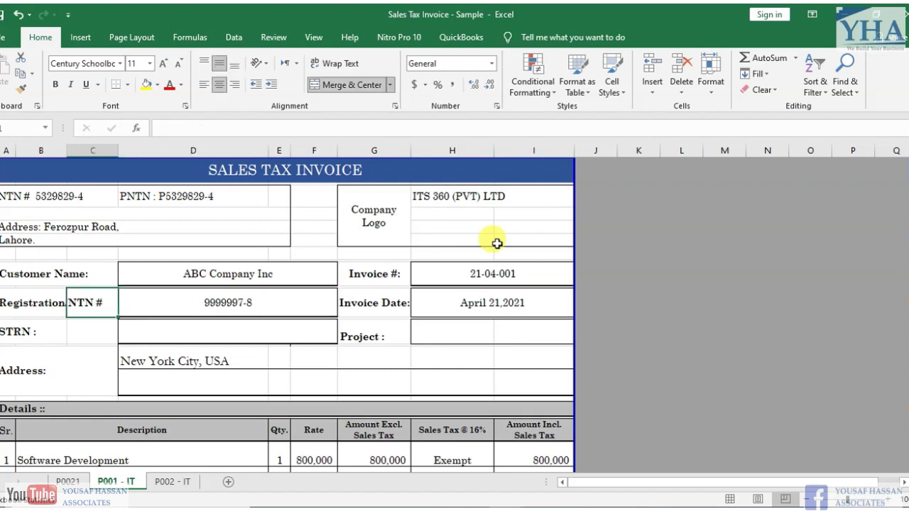
pyautogui.press('Left')
pyautogui.press('Right')
pyautogui.press('Right')
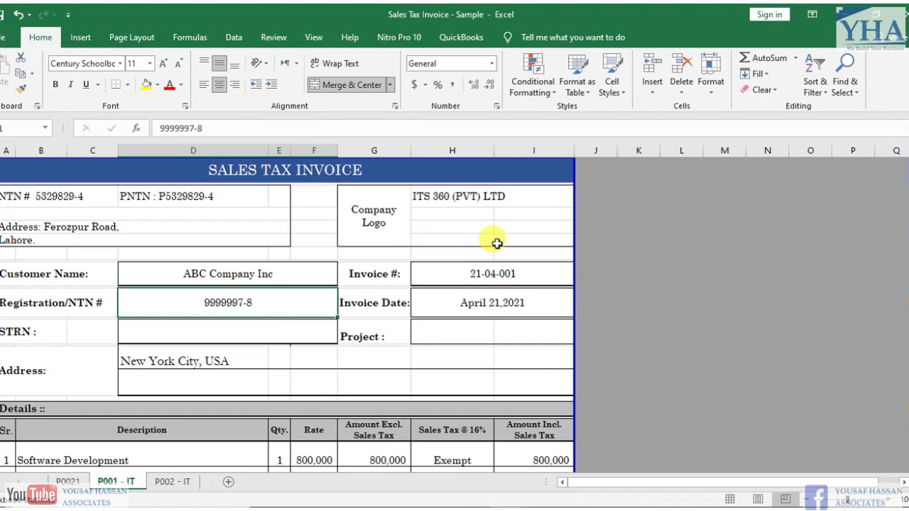
pyautogui.press('Down')
pyautogui.press('Up')
# - Check the customer's address and the invoice number, then return to the ePRA Annex-C page
pyautogui.press('Down')
pyautogui.press('Down')
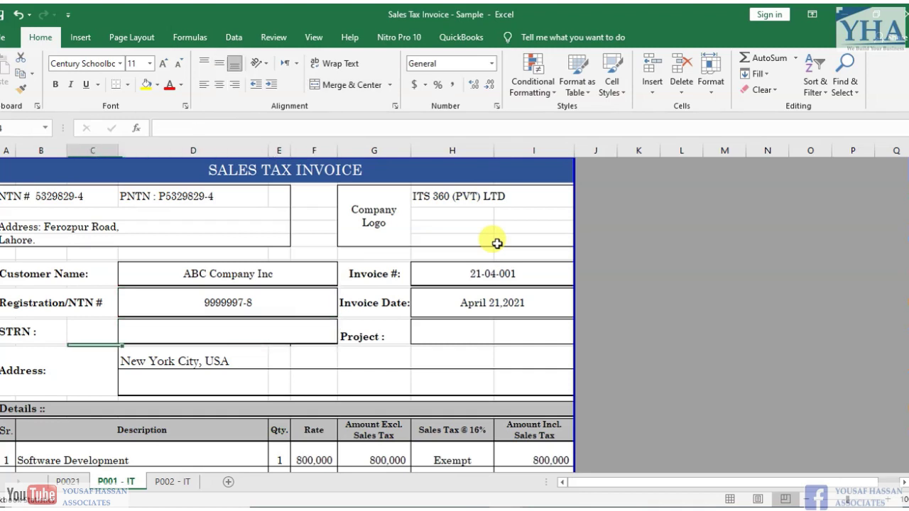
pyautogui.press('Left')
pyautogui.press('Right')
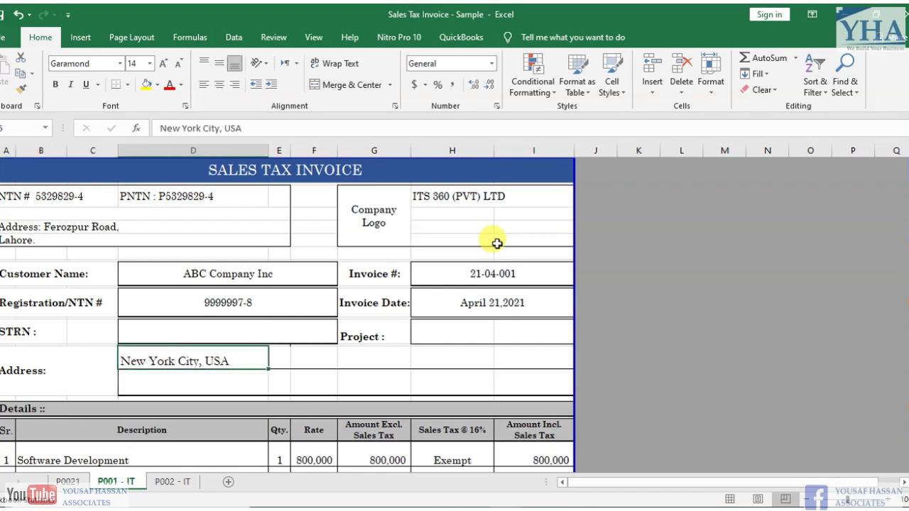
pyautogui.press('Right')
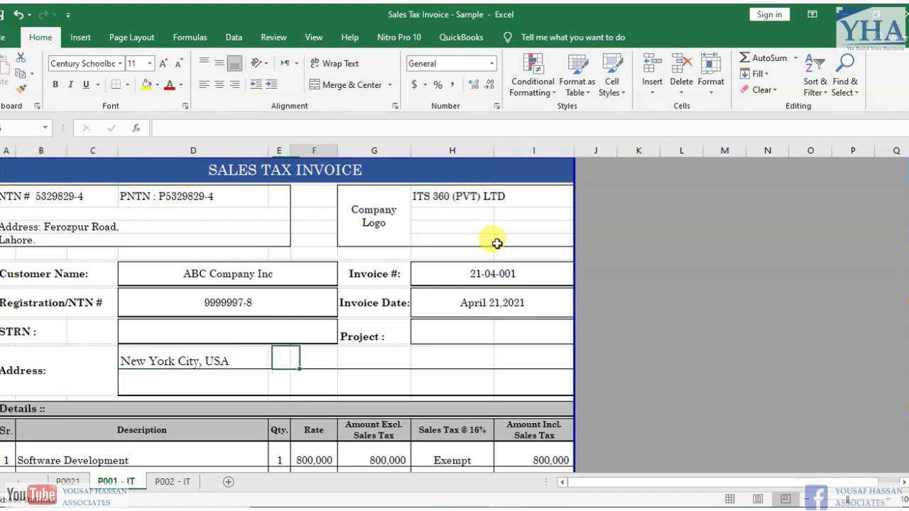
pyautogui.press('Right')
pyautogui.click(461, 272)
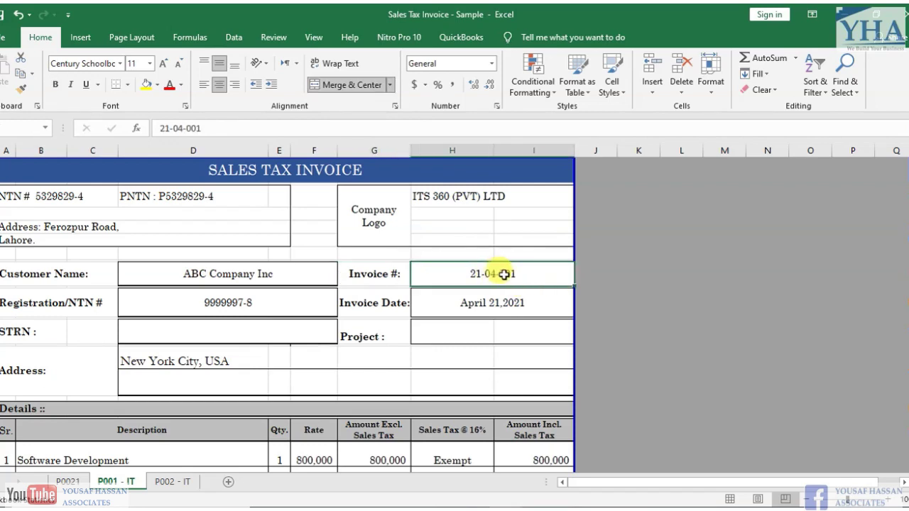
pyautogui.hotkey('alt', 'Tab')
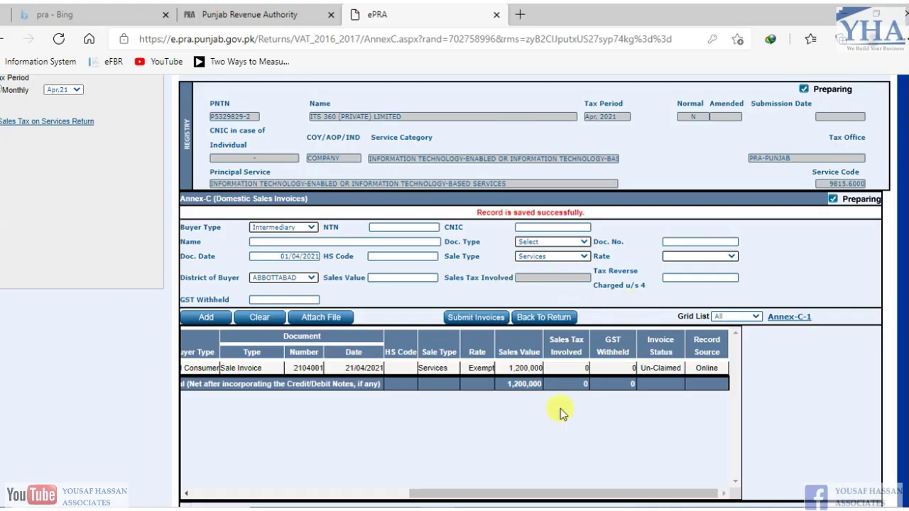
# - Scroll the Annex-C grid back, then bring the Sales Tax Invoice workbook to the front
pyautogui.moveTo(517, 493); pyautogui.dragTo(416, 490)
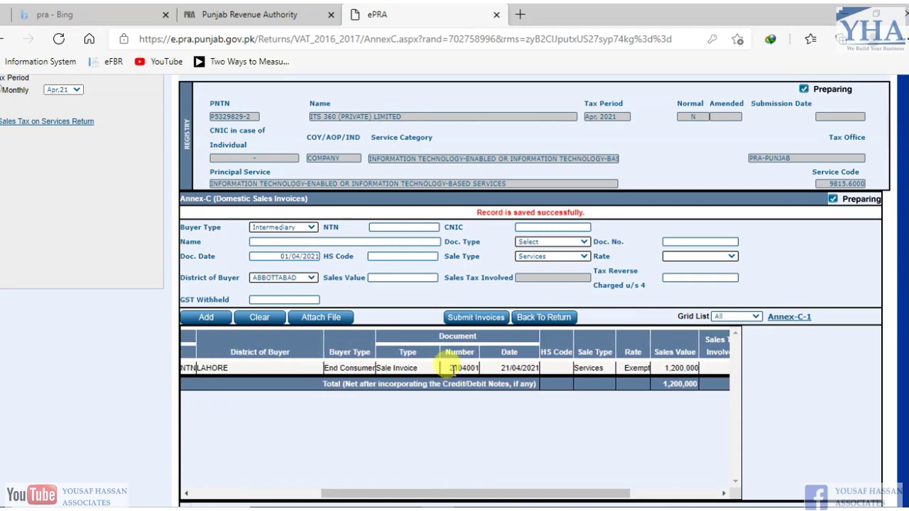
pyautogui.hotkey('alt', 'Tab')
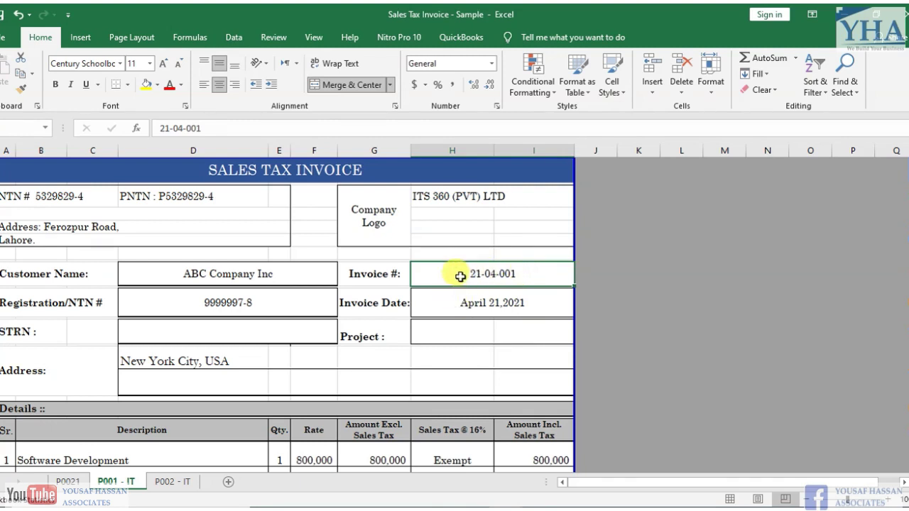
pyautogui.press('Right')
pyautogui.press('Left')
pyautogui.press('Left')
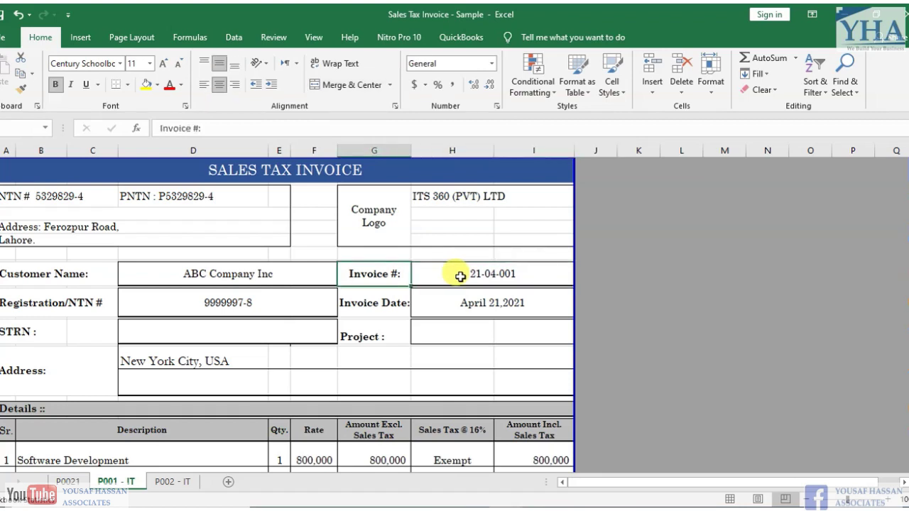
pyautogui.press('Right')
pyautogui.press('Left')
pyautogui.press('Right')
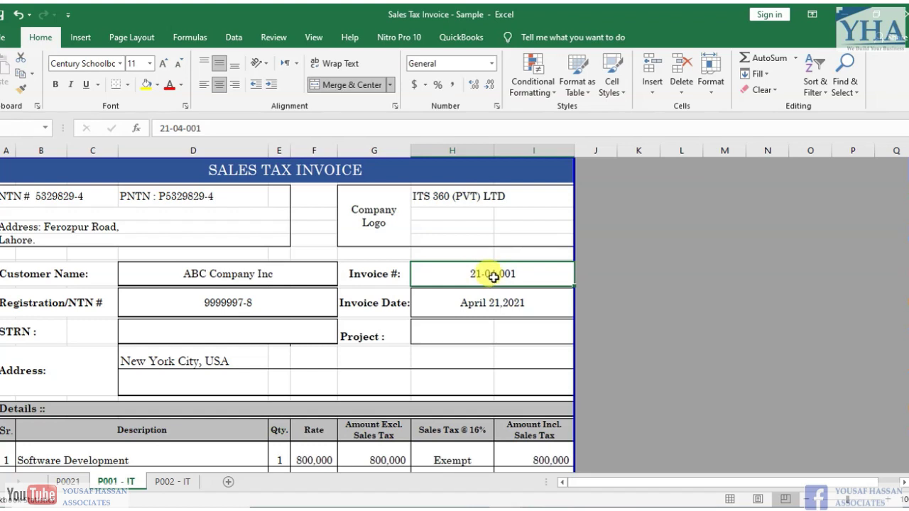
pyautogui.click(523, 275)
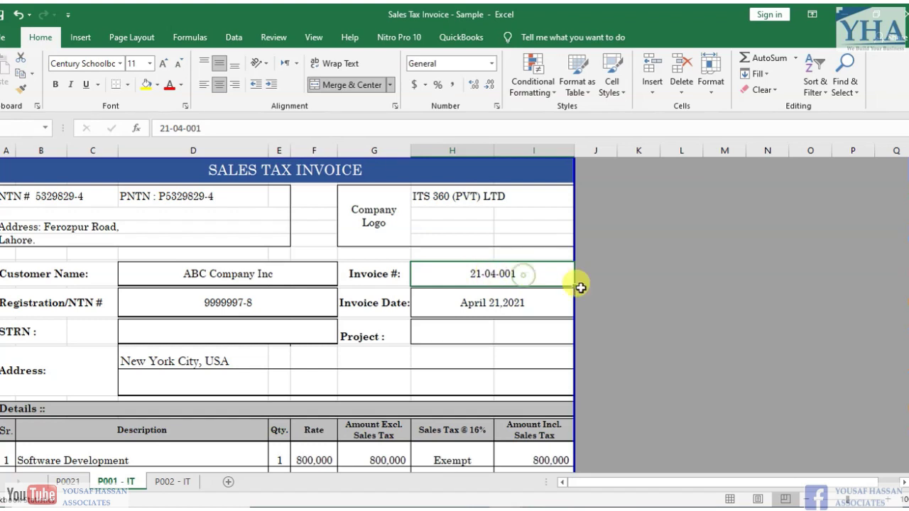
pyautogui.press('Down')
pyautogui.press('Left')
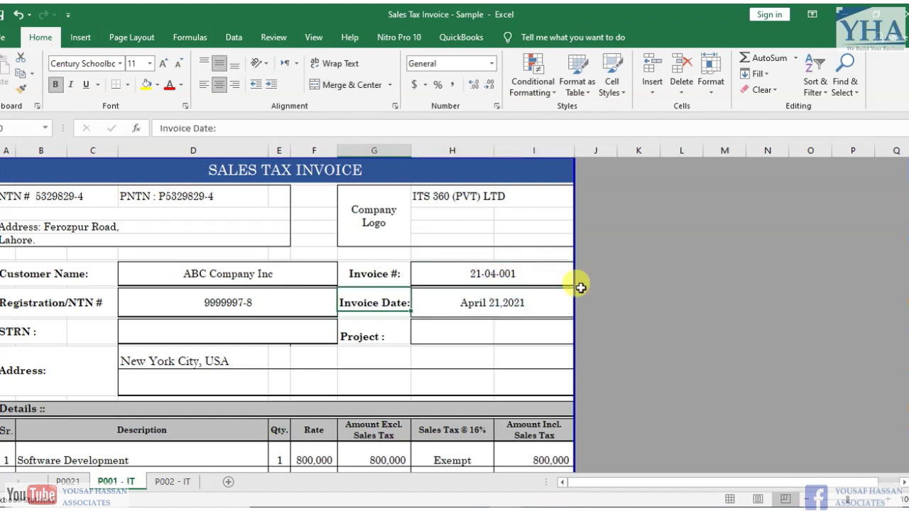
pyautogui.press('Up')
pyautogui.press('Right')
pyautogui.press('Up')
pyautogui.press('Down')
pyautogui.press('Down')
pyautogui.press('Down')
pyautogui.press('Left')
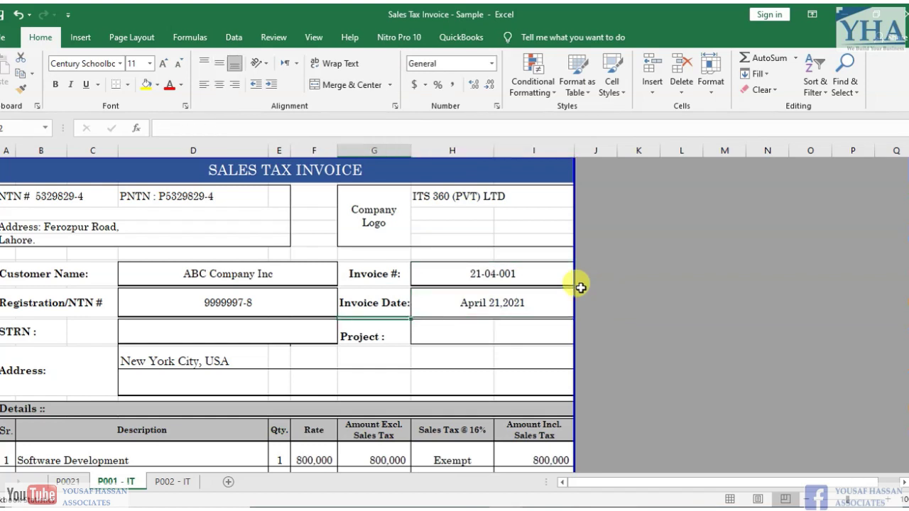
pyautogui.press('Left')
pyautogui.press('Left')
pyautogui.press('Up')
pyautogui.press('Right')
pyautogui.press('Right')
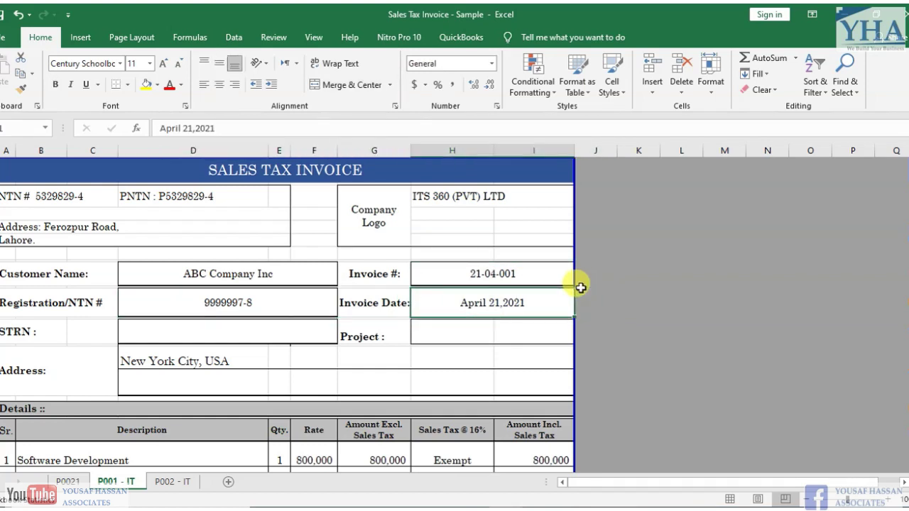
pyautogui.press('Down')
pyautogui.press('Down')
pyautogui.press('Down')
pyautogui.press('Down')
pyautogui.press('Down')
pyautogui.press('Down')
pyautogui.press('Down')
pyautogui.press('Down')
pyautogui.press('Down')
pyautogui.press('Down')
pyautogui.press('Down')
pyautogui.press('Down')
pyautogui.press('Down')
pyautogui.press('Down')
pyautogui.press('Down')
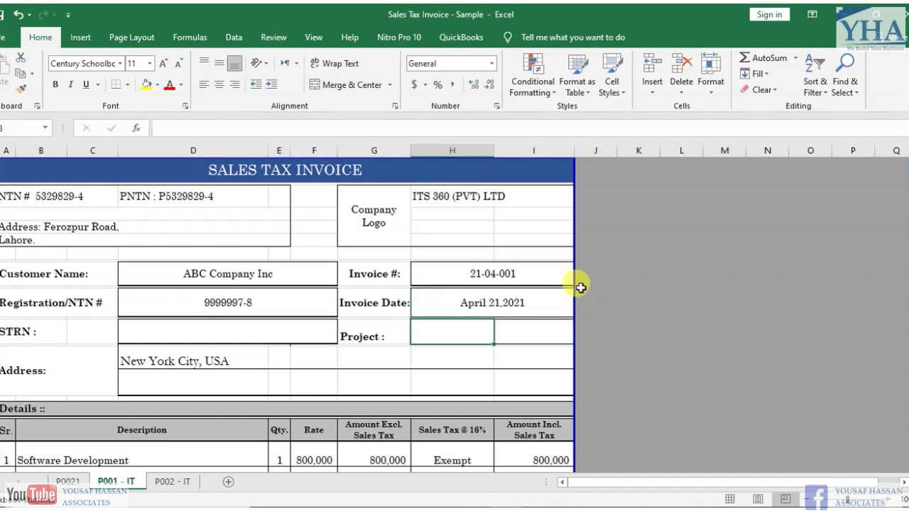
pyautogui.click(117, 301)
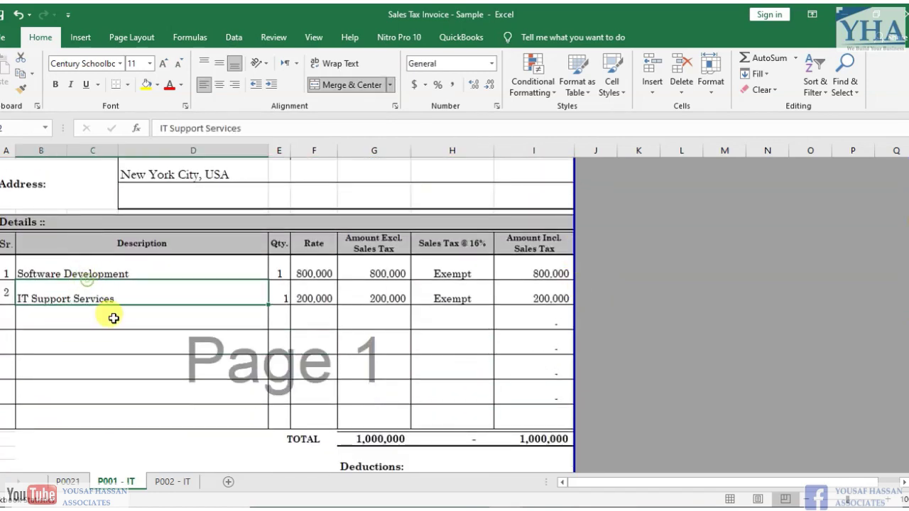
pyautogui.press('Up')
pyautogui.press('Up')
pyautogui.press('Up')
pyautogui.press('Down')
pyautogui.press('Down')
pyautogui.press('Down')
pyautogui.press('Up')
pyautogui.press('Up')
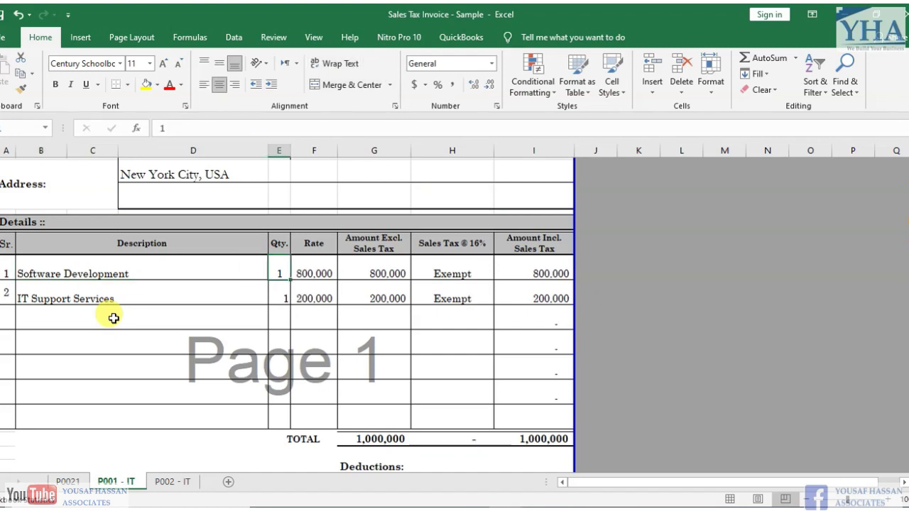
pyautogui.press('Down')
pyautogui.press('Down')
pyautogui.press('Up')
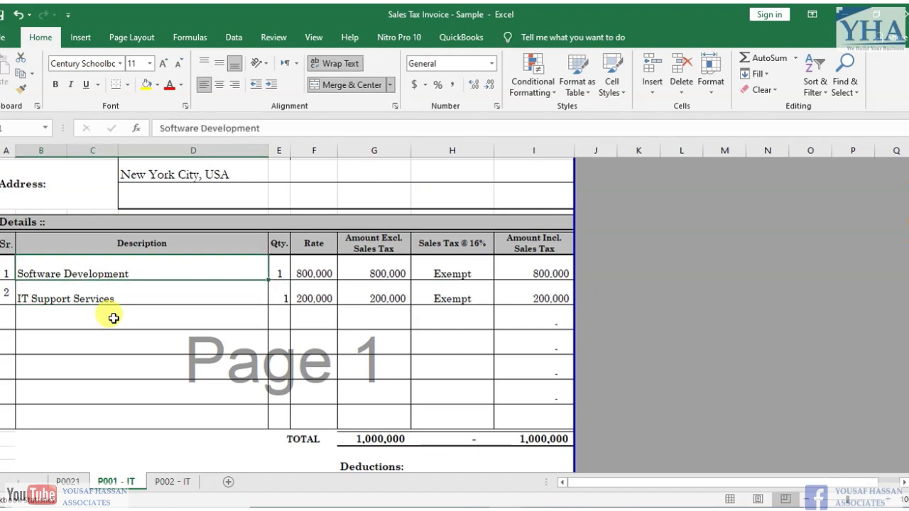
pyautogui.press('Down')
pyautogui.press('Right')
pyautogui.press('Right')
pyautogui.press('Right')
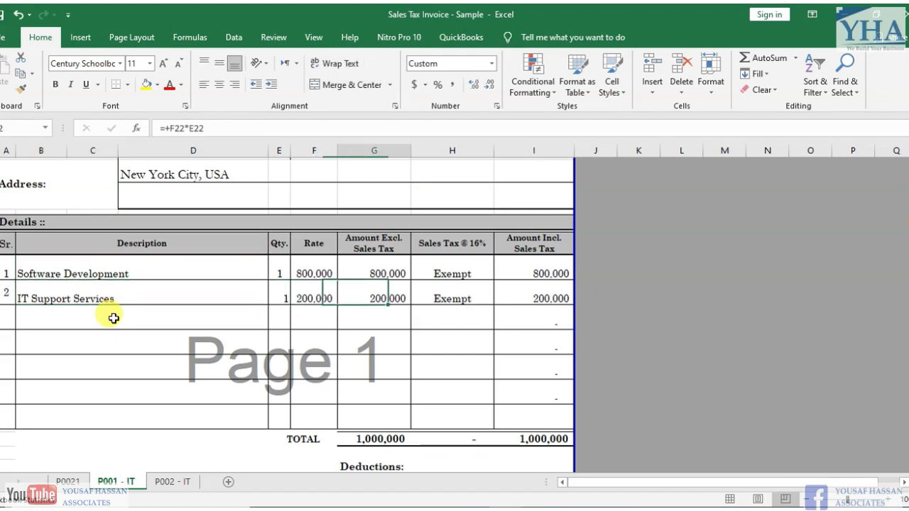
pyautogui.press('Up')
pyautogui.press('Up')
pyautogui.press('Left')
pyautogui.press('Right')
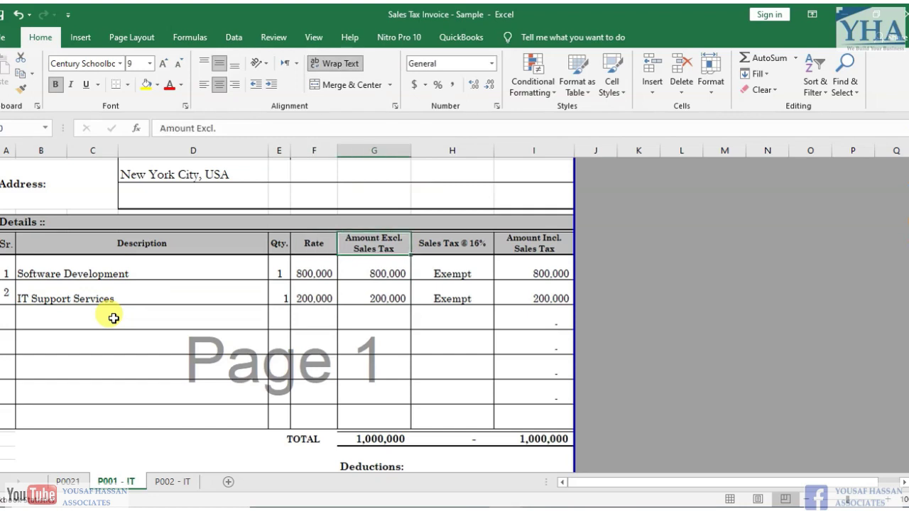
pyautogui.press('Left')
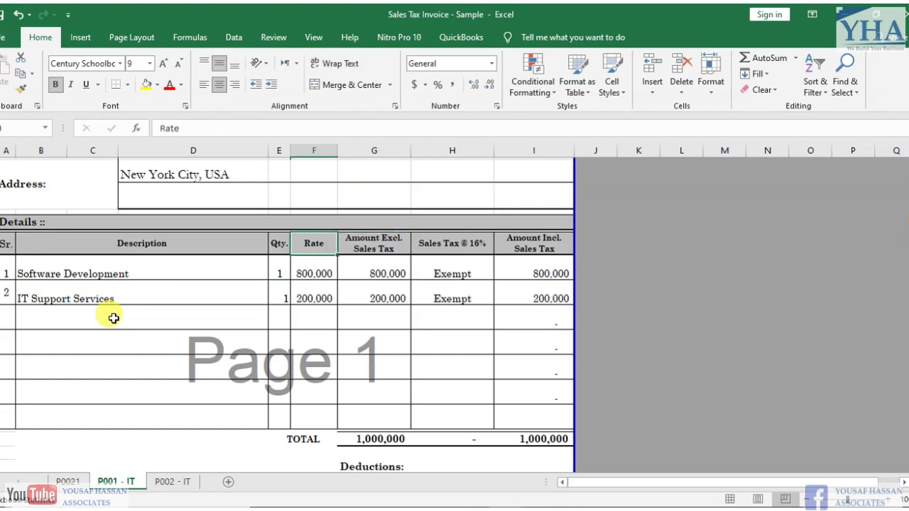
pyautogui.press('Right')
pyautogui.press('Right')
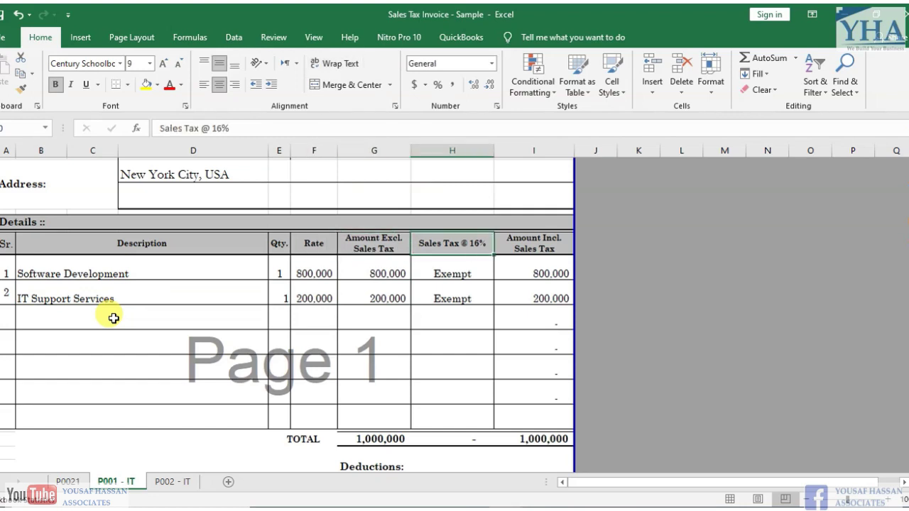
pyautogui.press('Down')
pyautogui.press('Down')
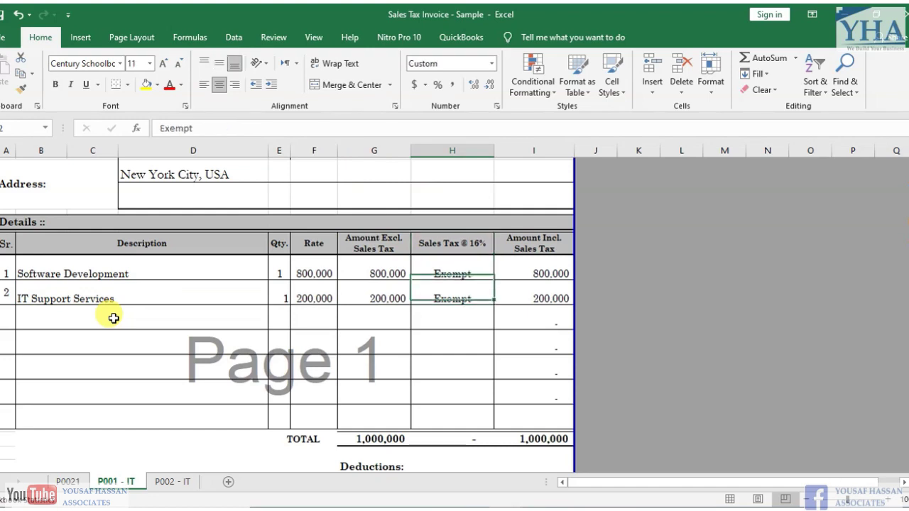
pyautogui.press('Right')
pyautogui.press('Up')
pyautogui.press('Up')
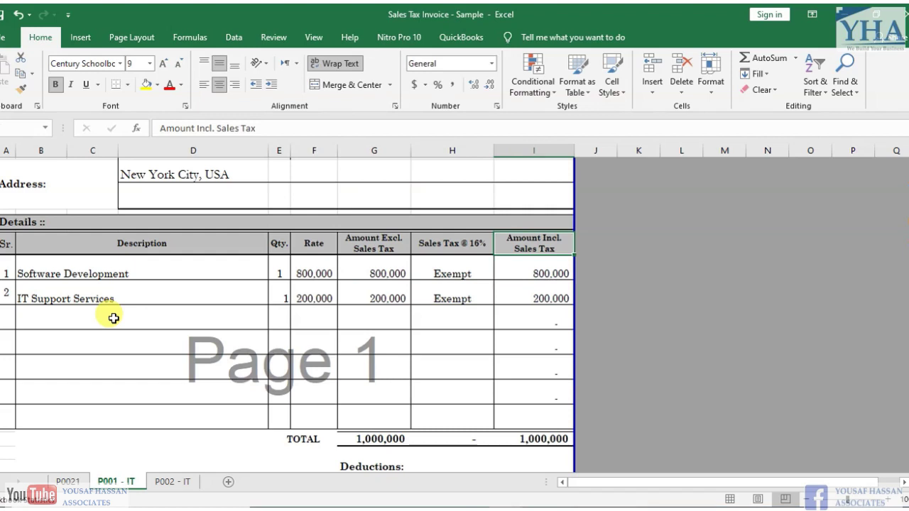
pyautogui.press('Down')
pyautogui.press('Down')
pyautogui.press('Down')
pyautogui.press('Down')
pyautogui.press('Down')
pyautogui.press('Down')
pyautogui.press('Down')
pyautogui.press('Down')
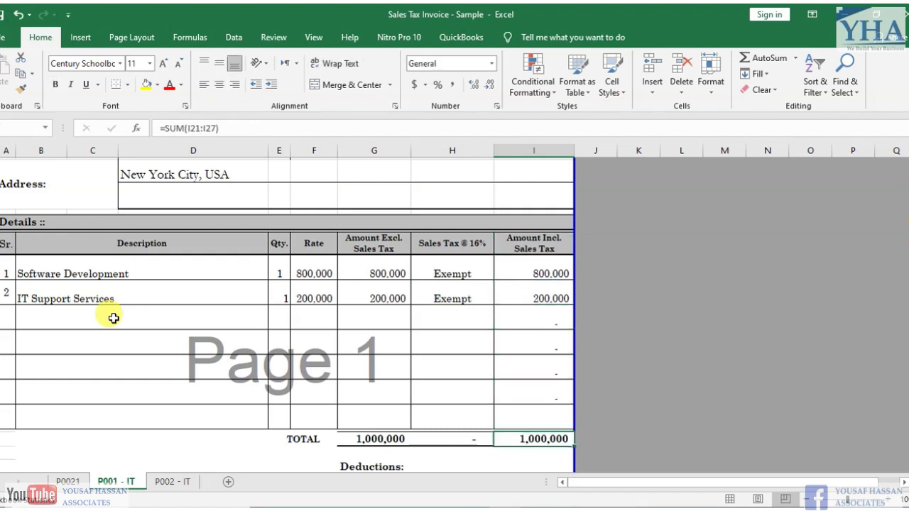
pyautogui.press('Down')
pyautogui.press('Down')
pyautogui.press('Down')
pyautogui.press('Down')
pyautogui.press('Down')
pyautogui.press('Down')
pyautogui.press('Up')
pyautogui.press('Up')
pyautogui.press('Up')
pyautogui.press('Up')
pyautogui.press('Up')
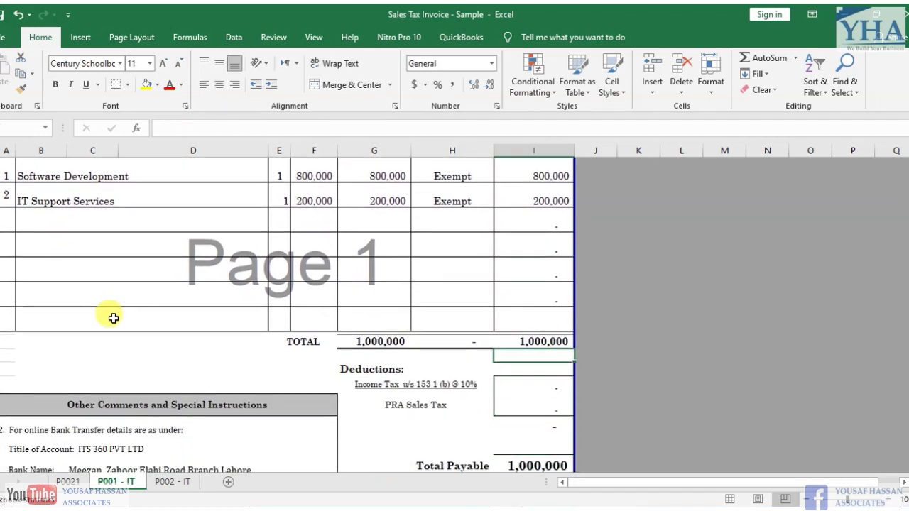
pyautogui.press('Up')
pyautogui.press('Left')
pyautogui.press('Left')
pyautogui.press('Right')
pyautogui.press('Right')
pyautogui.press('Down')
pyautogui.press('Down')
pyautogui.press('Left')
pyautogui.press('Left')
pyautogui.press('Right')
pyautogui.press('Down')
pyautogui.press('Down')
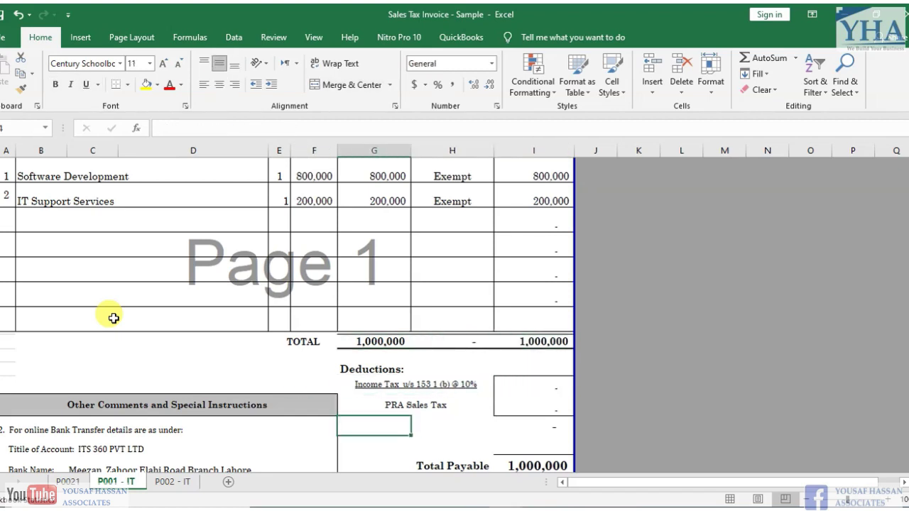
pyautogui.press('Up')
pyautogui.press('Up')
pyautogui.hotkey('shift', 'Down')
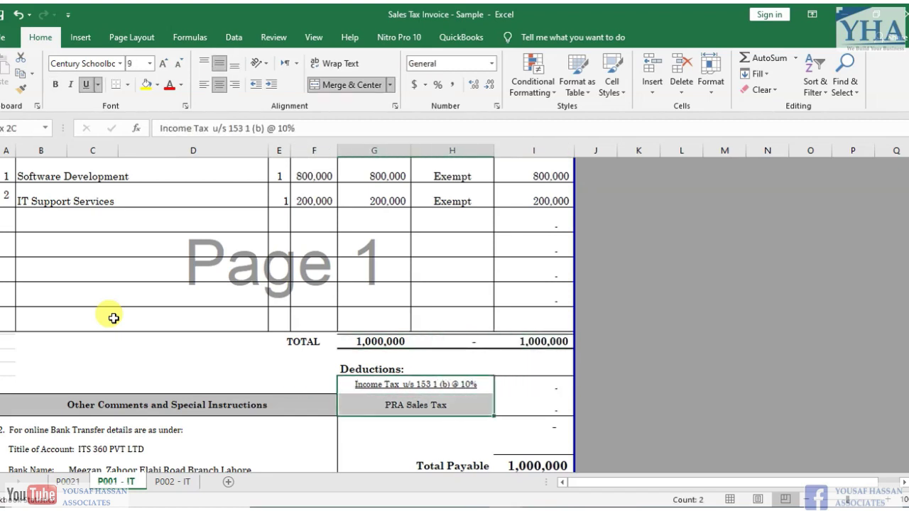
pyautogui.press('Down')
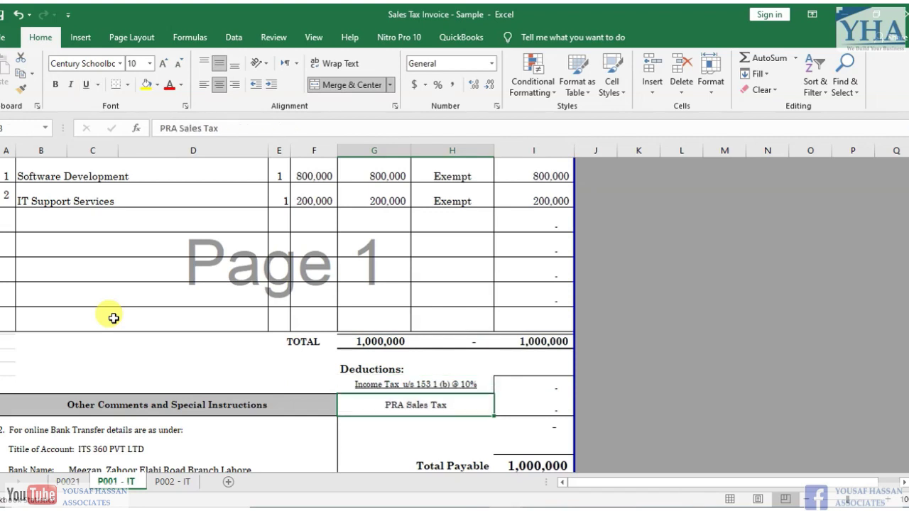
pyautogui.press('Up')
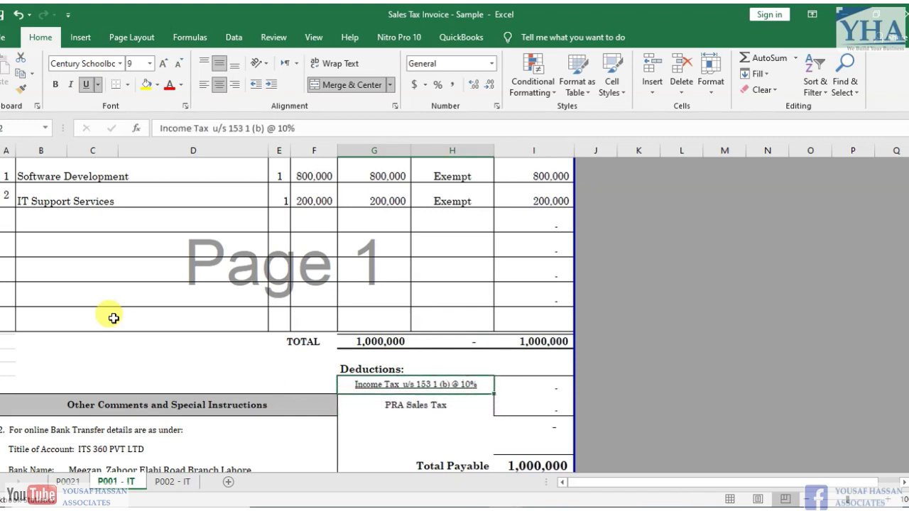
pyautogui.press('Down')
pyautogui.press('Up')
pyautogui.press('Down')
pyautogui.press('Down')
pyautogui.press('Down')
pyautogui.press('Down')
pyautogui.press('Down')
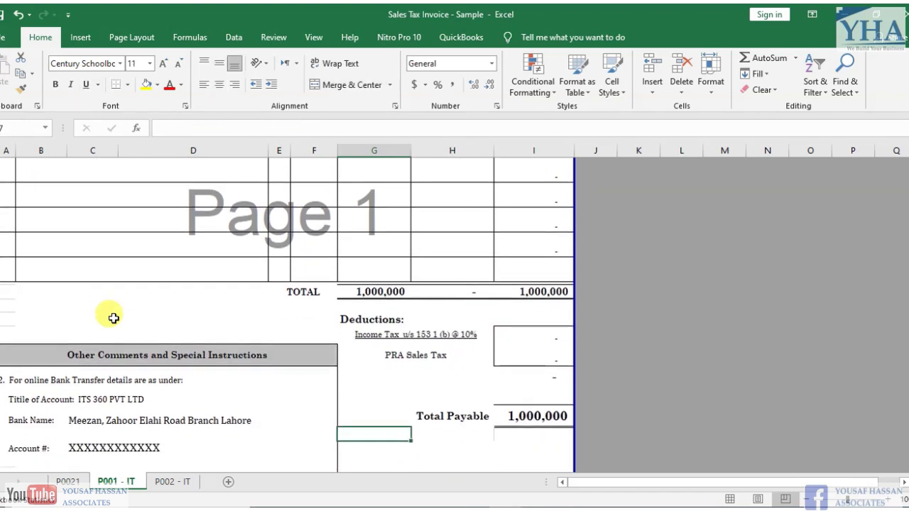
pyautogui.press('Down')
pyautogui.press('Down')
pyautogui.press('Down')
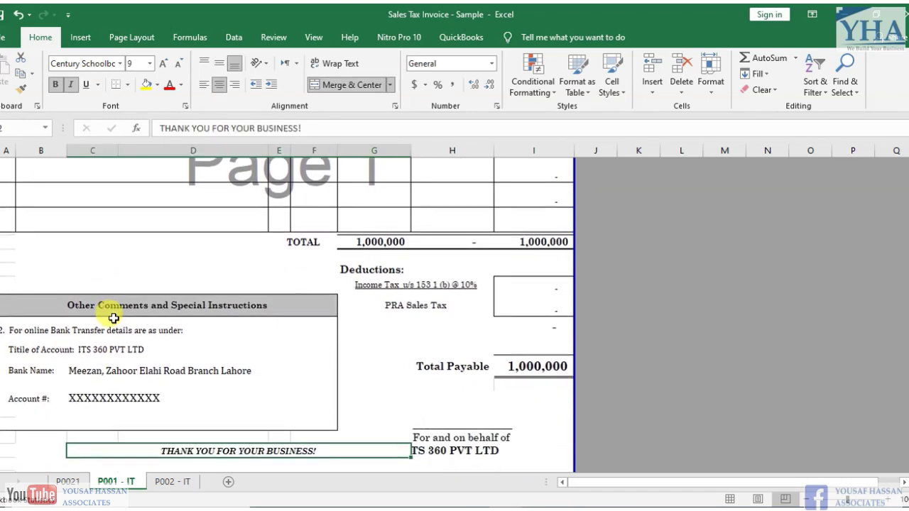
pyautogui.press('Down')
pyautogui.press('Down')
pyautogui.click(109, 306)
pyautogui.press('Up')
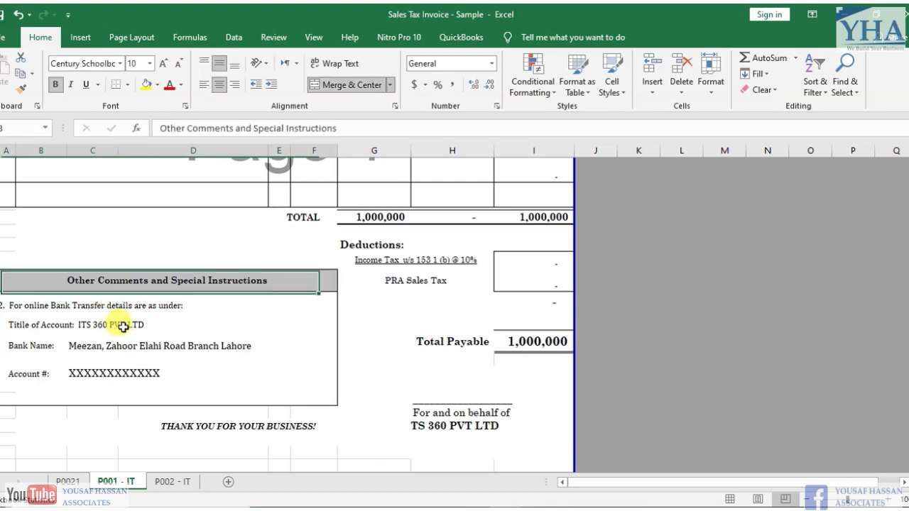
pyautogui.hotkey('shift', 'Down')
pyautogui.hotkey('shift', 'Down')
pyautogui.hotkey('shift', 'Down')
pyautogui.hotkey('shift', 'Down')
pyautogui.hotkey('shift', 'Down')
pyautogui.hotkey('shift', 'Down')
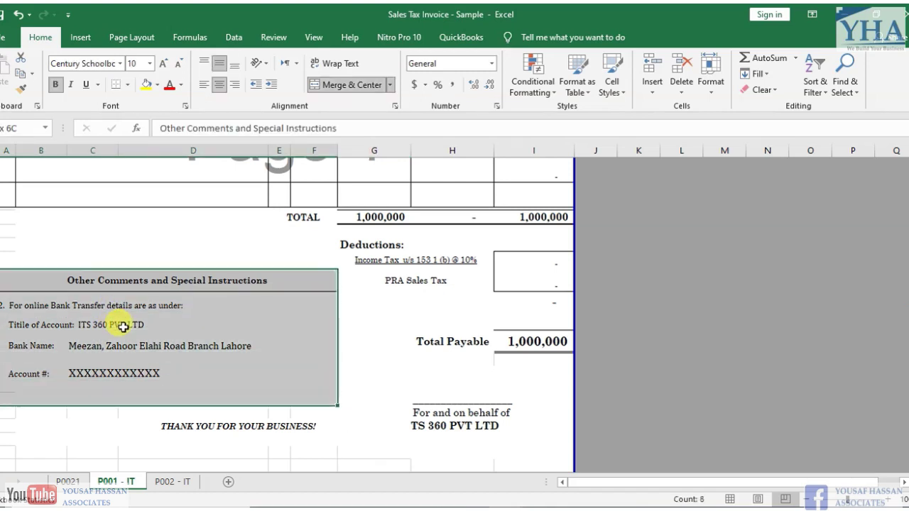
pyautogui.click(433, 388)
pyautogui.click(459, 412)
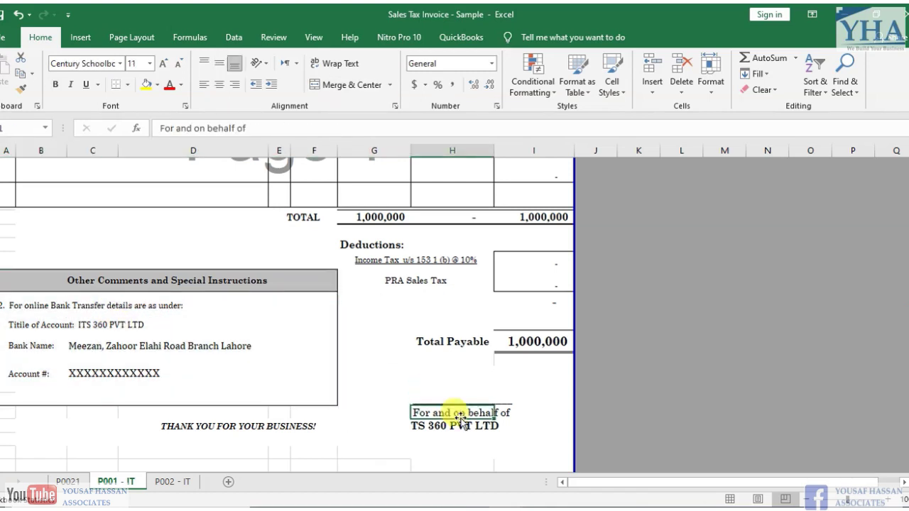
pyautogui.hotkey('ctrl', 'Up')
pyautogui.hotkey('ctrl', 'Up')
pyautogui.hotkey('ctrl', 'Up')
pyautogui.hotkey('ctrl', 'Up')
pyautogui.hotkey('ctrl', 'Up')
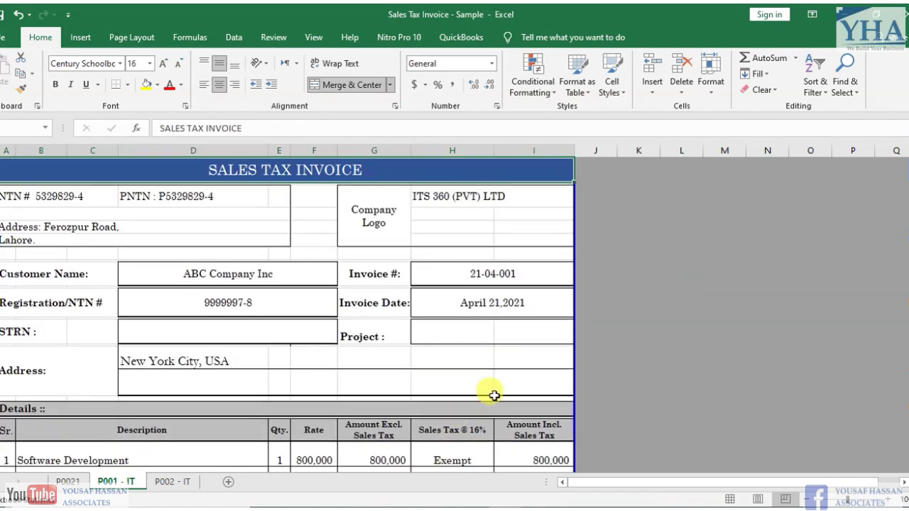
pyautogui.click(484, 355)
pyautogui.click(506, 274)
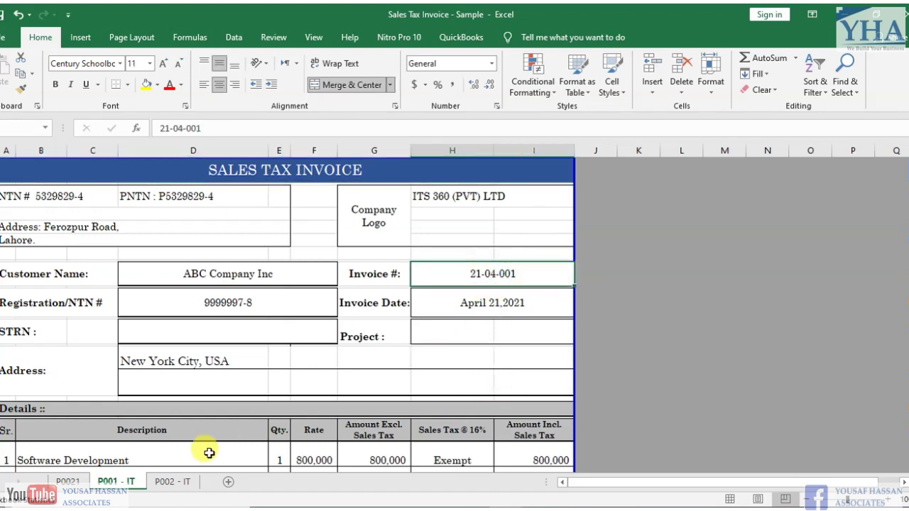
# - On the P002 - IT sheet, check invoice number 21-04-002 and date April 30,2021
pyautogui.click(171, 482)
pyautogui.click(158, 360)
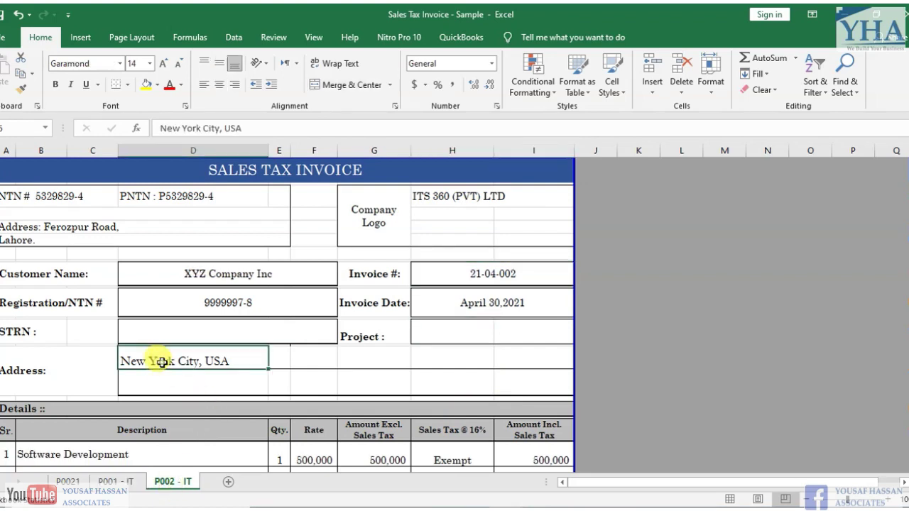
pyautogui.press('Up')
pyautogui.press('Up')
pyautogui.press('Up')
pyautogui.press('Up')
pyautogui.press('Up')
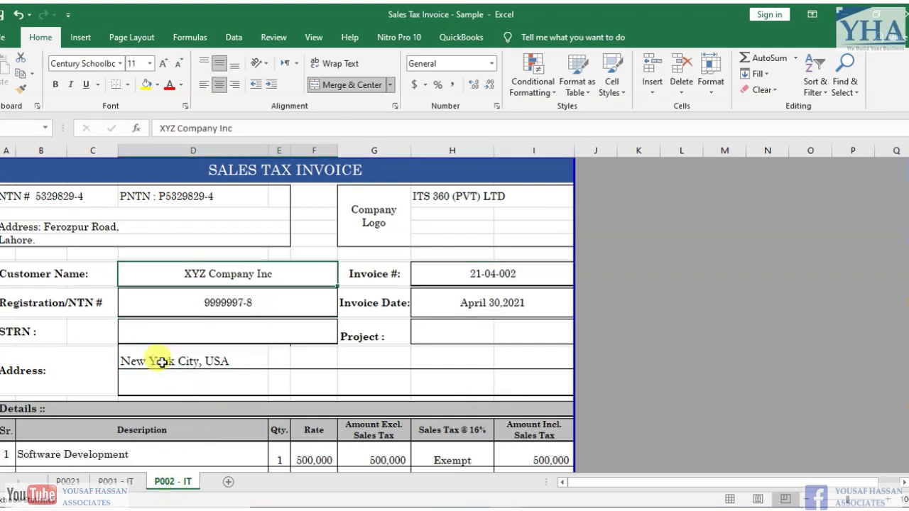
pyautogui.press('Right')
pyautogui.press('Left')
pyautogui.press('Right')
pyautogui.press('Right')
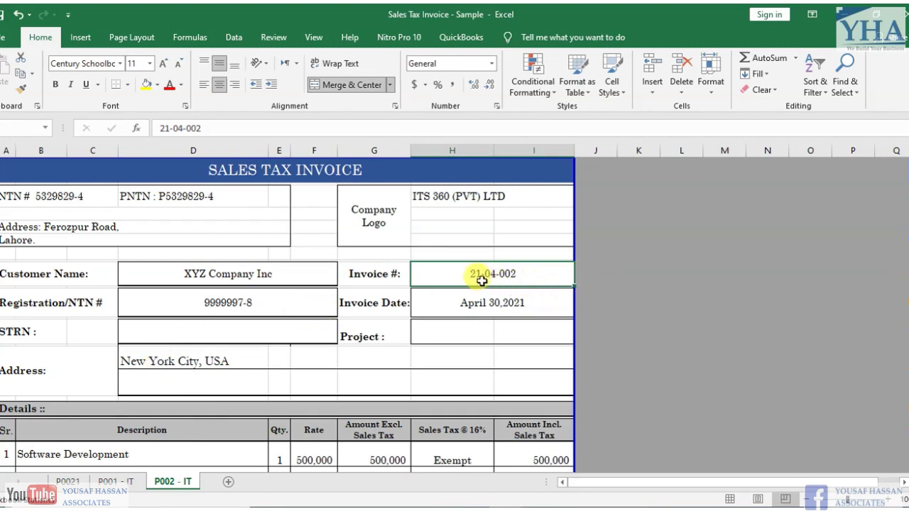
pyautogui.click(528, 277)
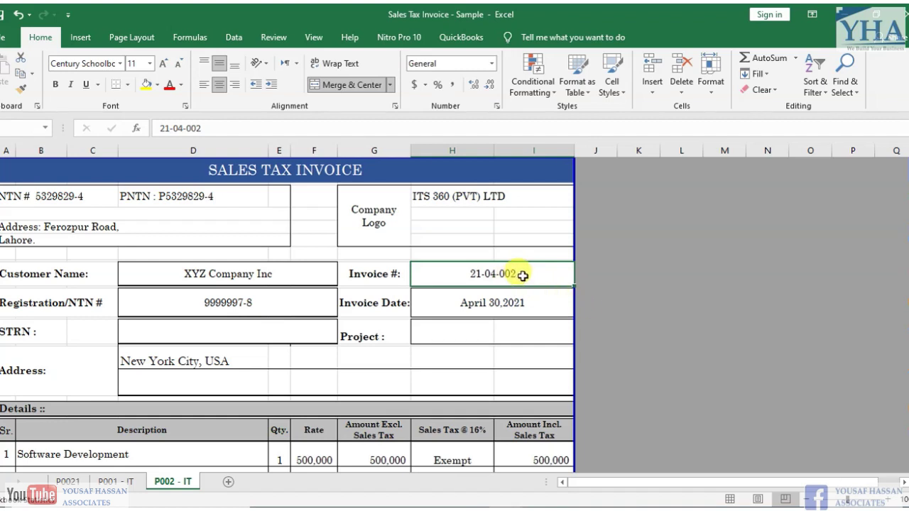
pyautogui.click(451, 298)
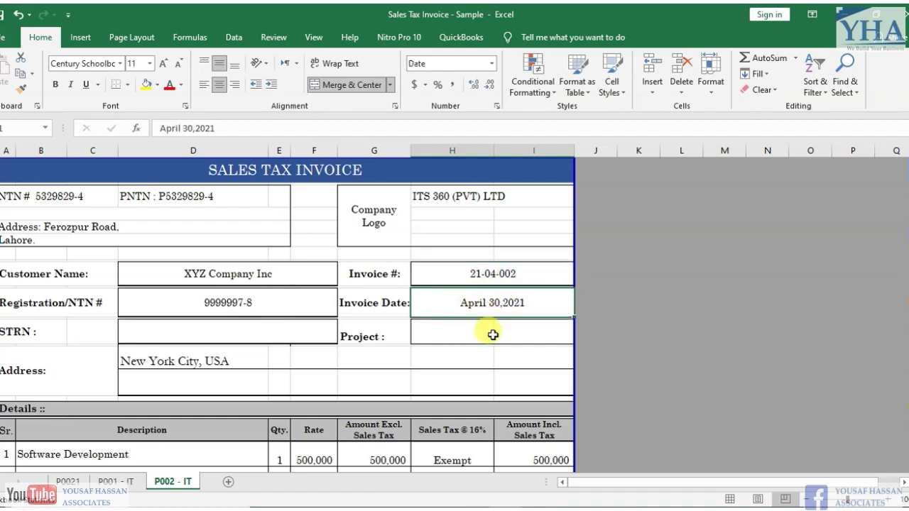
# - Review P002 - IT's exempt items, including IT Support Services at 500,000, and the 600,000 total
pyautogui.press('Down')
pyautogui.press('Down')
pyautogui.press('Down')
pyautogui.press('Down')
pyautogui.press('Down')
pyautogui.press('Down')
pyautogui.press('Down')
pyautogui.press('Down')
pyautogui.press('Down')
pyautogui.press('Down')
pyautogui.press('Down')
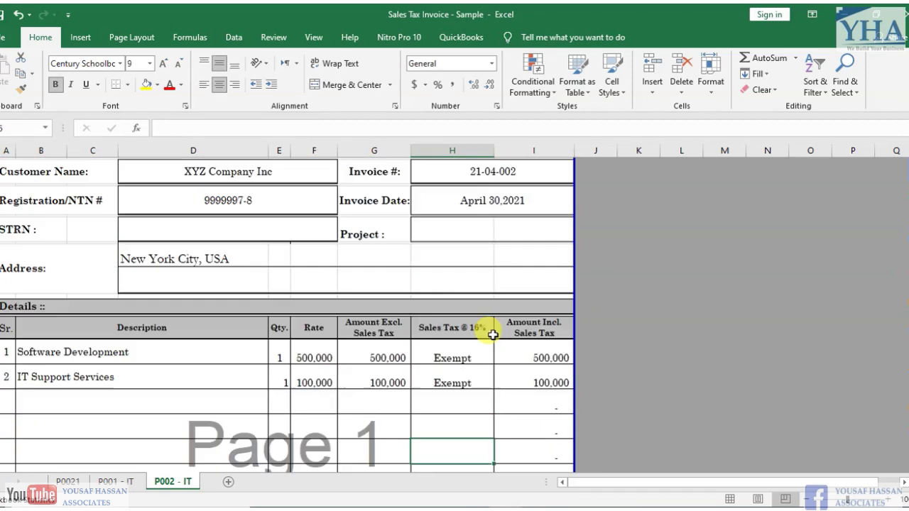
pyautogui.press('Down')
pyautogui.press('Down')
pyautogui.press('Down')
pyautogui.press('Down')
pyautogui.click(179, 289)
pyautogui.press('Up')
pyautogui.press('Up')
pyautogui.press('Right')
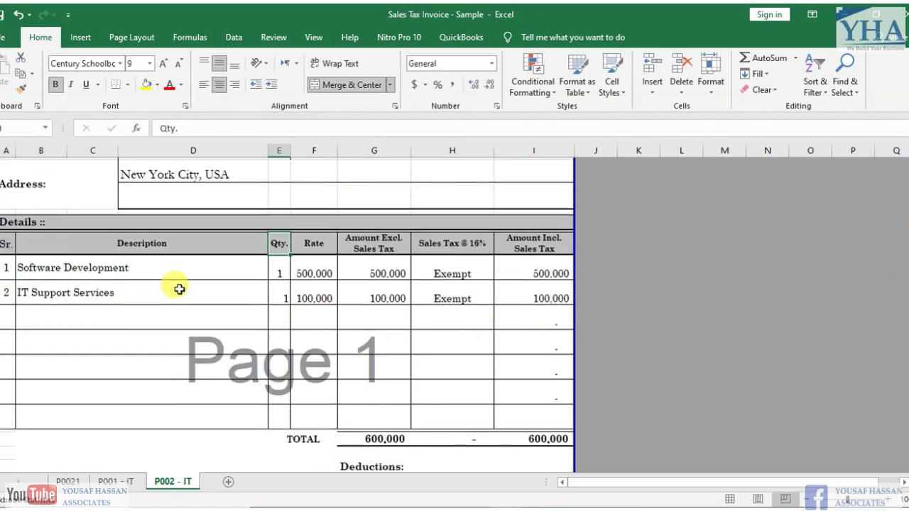
pyautogui.press('Down')
pyautogui.press('Down')
pyautogui.press('Left')
pyautogui.press('Up')
pyautogui.press('Right')
pyautogui.press('Right')
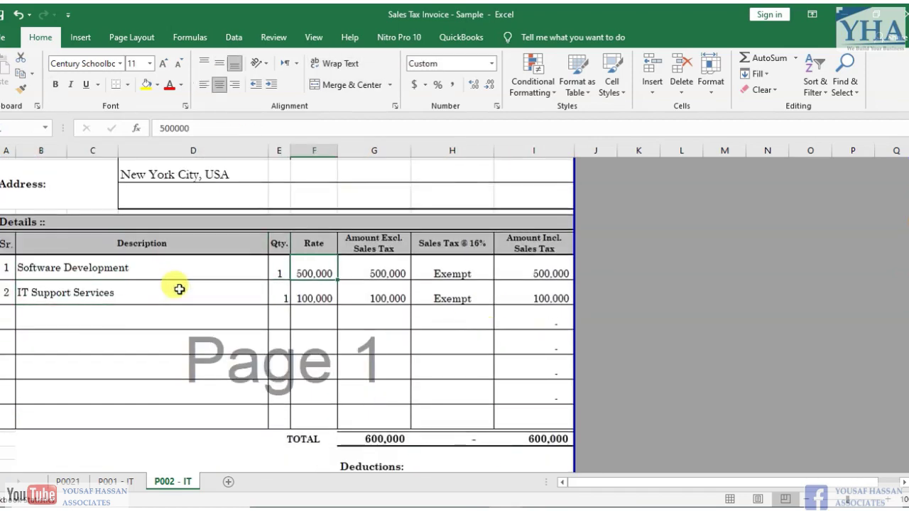
pyautogui.press('Right')
pyautogui.press('Right')
pyautogui.press('Down')
pyautogui.press('Down')
pyautogui.press('Down')
pyautogui.press('Down')
pyautogui.press('Down')
pyautogui.press('Down')
pyautogui.press('Down')
pyautogui.press('Down')
pyautogui.press('Down')
pyautogui.press('Down')
pyautogui.press('Down')
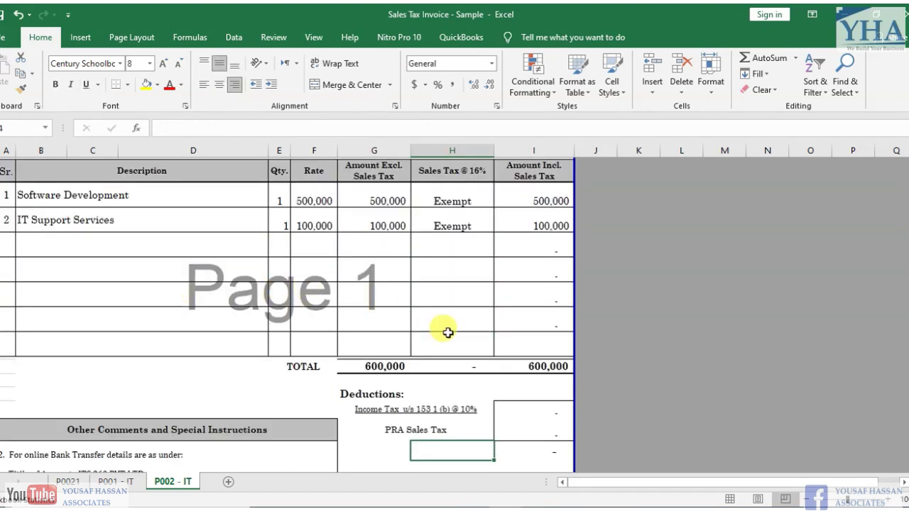
pyautogui.click(547, 364)
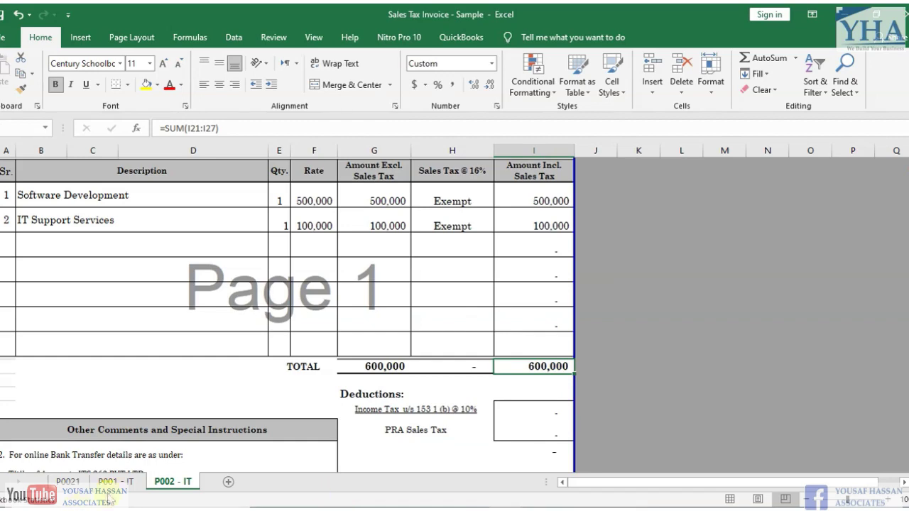
# - Compare P001 - IT's 1,000,000 total with P002 - IT's 600,000 total
pyautogui.click(114, 483)
pyautogui.click(427, 392)
pyautogui.press('Down')
pyautogui.press('Down')
pyautogui.press('Down')
pyautogui.press('Down')
pyautogui.press('Down')
pyautogui.press('Down')
pyautogui.press('Down')
pyautogui.press('Down')
pyautogui.press('Down')
pyautogui.press('Down')
pyautogui.press('Down')
pyautogui.press('Down')
pyautogui.press('Down')
pyautogui.press('Down')
pyautogui.press('Down')
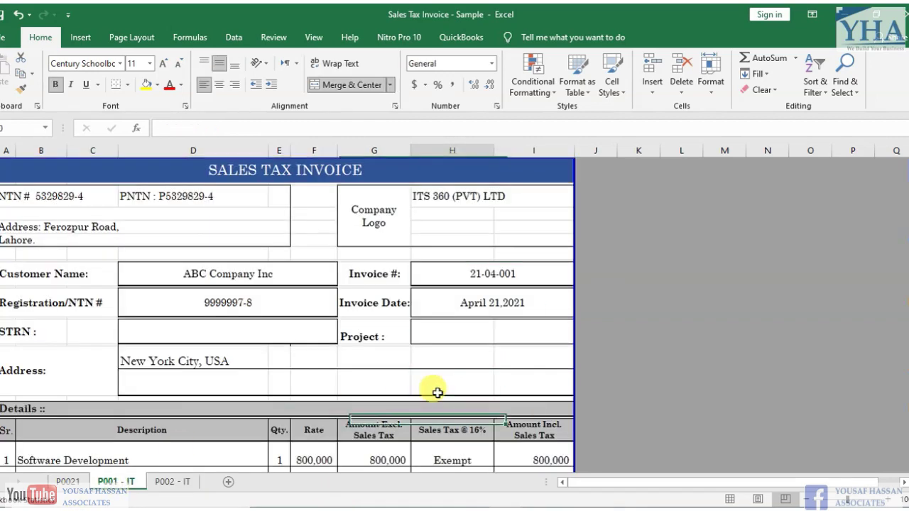
pyautogui.click(551, 435)
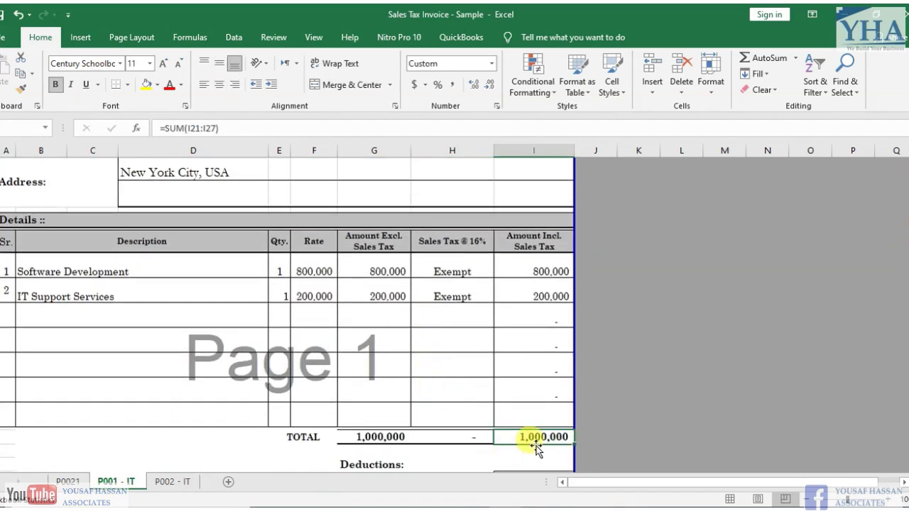
pyautogui.click(186, 481)
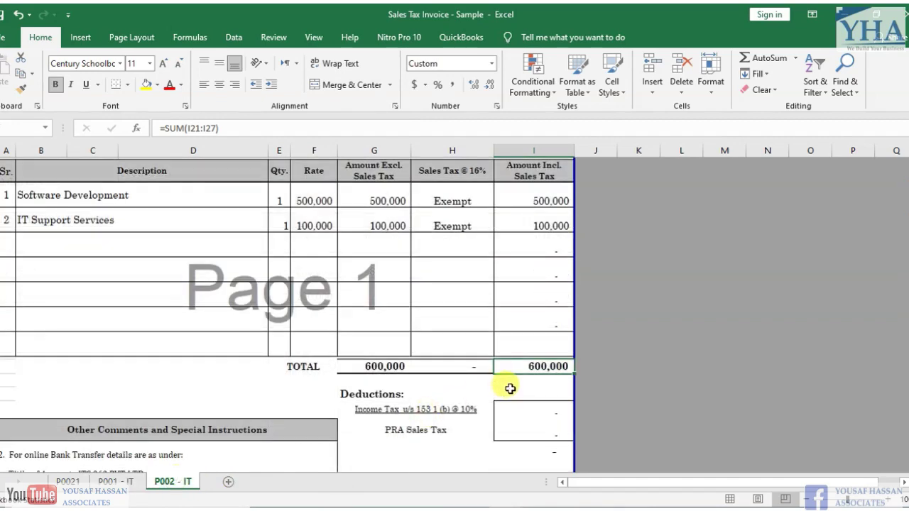
pyautogui.click(553, 387)
pyautogui.press('Up')
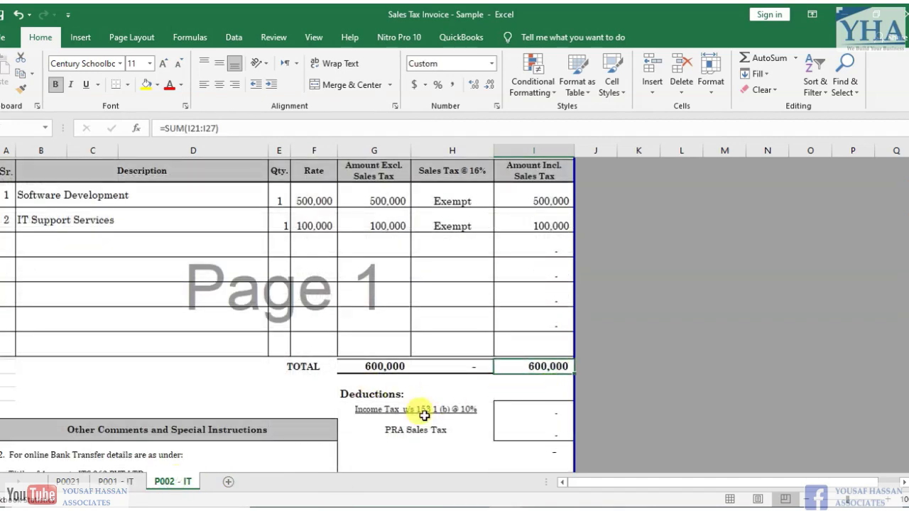
# - Reopen the saved Annex-C invoice, correct its sales value to 1,000,000, and update it
pyautogui.hotkey('alt', 'Tab')
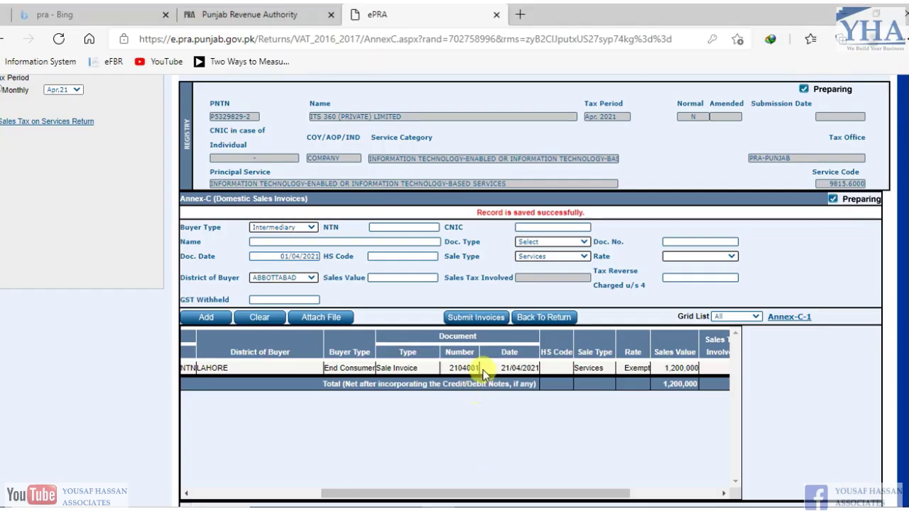
pyautogui.moveTo(432, 493); pyautogui.dragTo(207, 489)
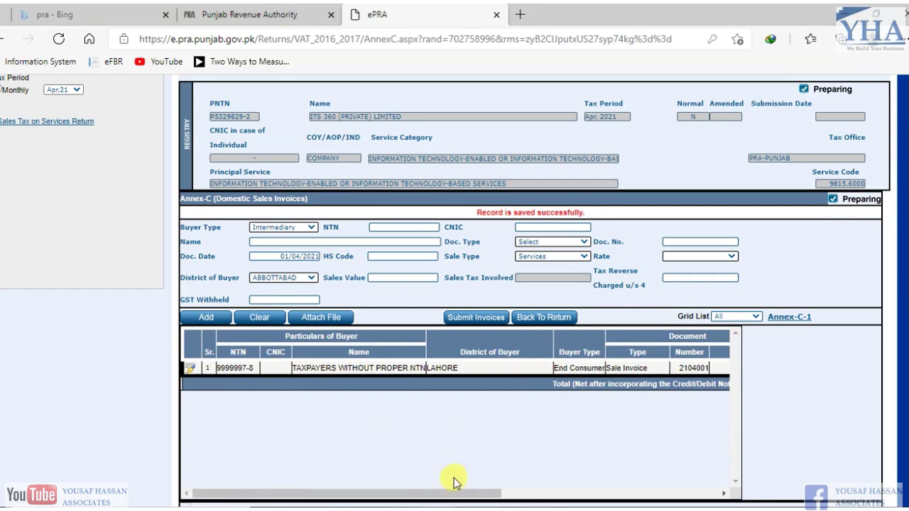
pyautogui.moveTo(457, 491); pyautogui.dragTo(608, 442)
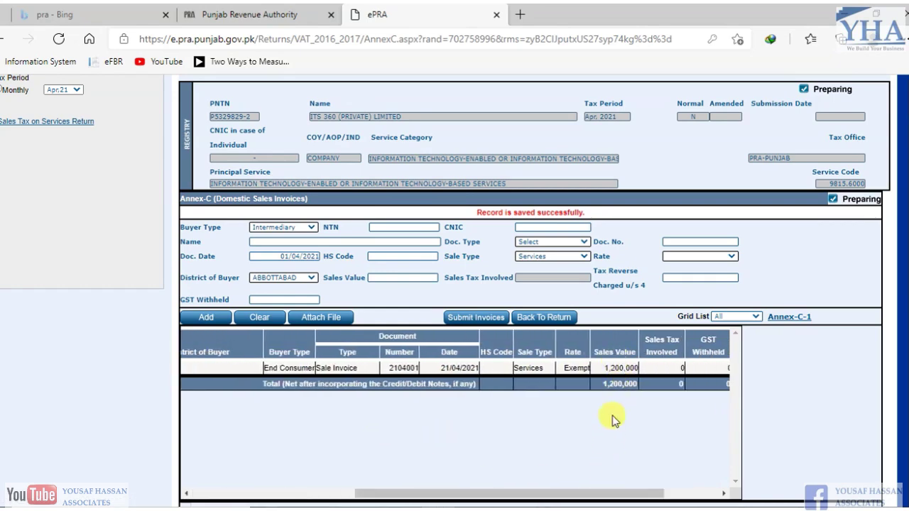
pyautogui.moveTo(557, 499); pyautogui.dragTo(212, 494)
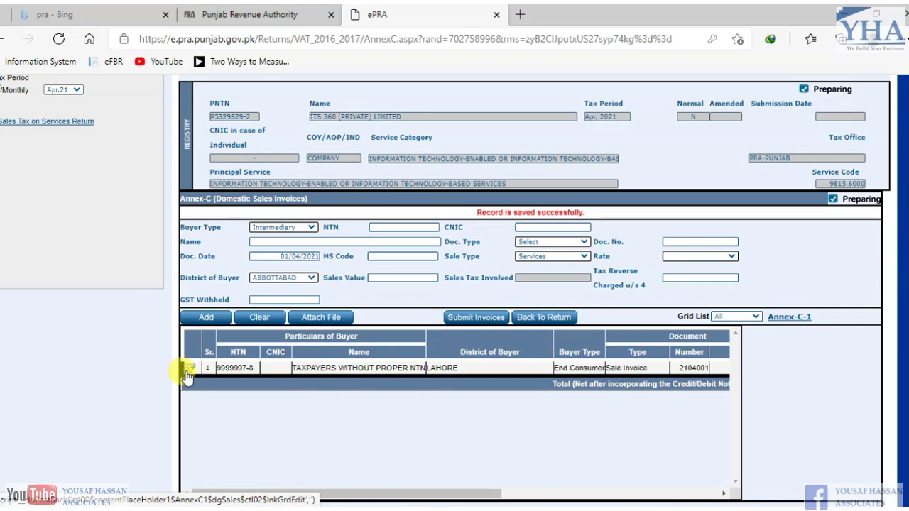
pyautogui.click(187, 372)
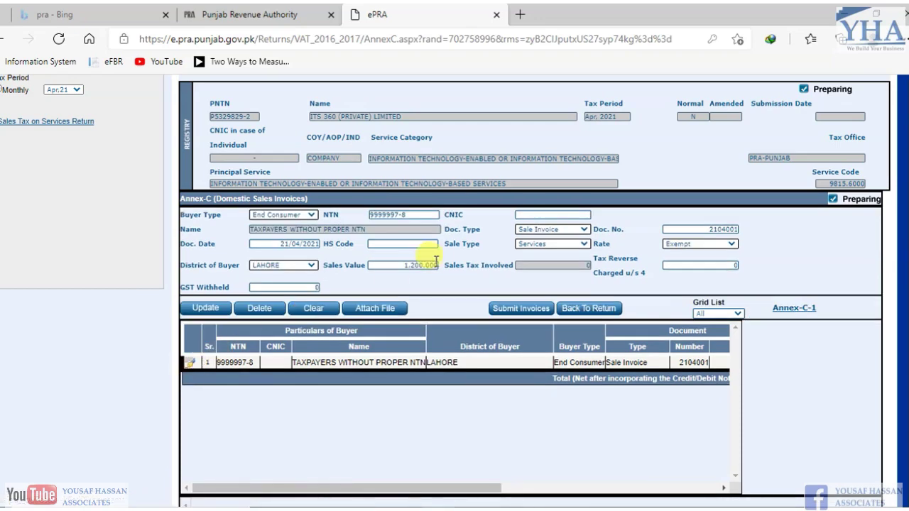
pyautogui.click(399, 263)
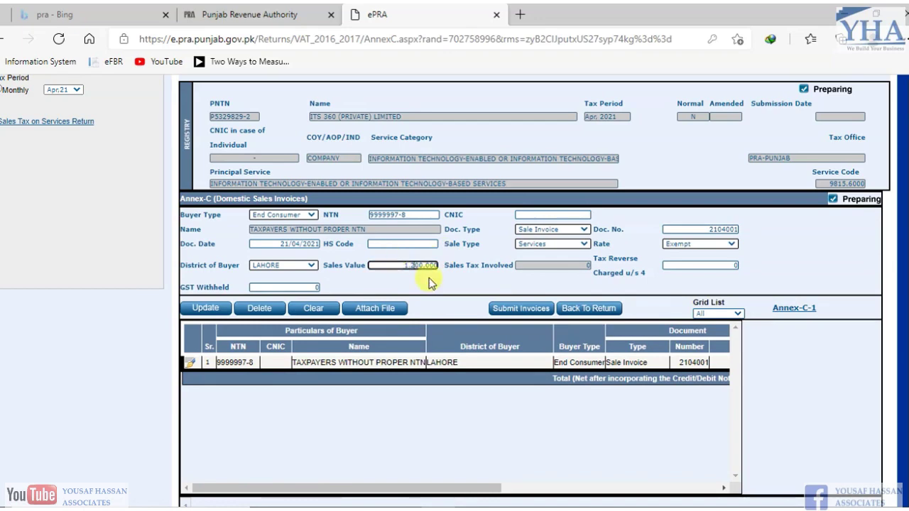
pyautogui.write('0')
pyautogui.press('Tab')
pyautogui.press('Tab')
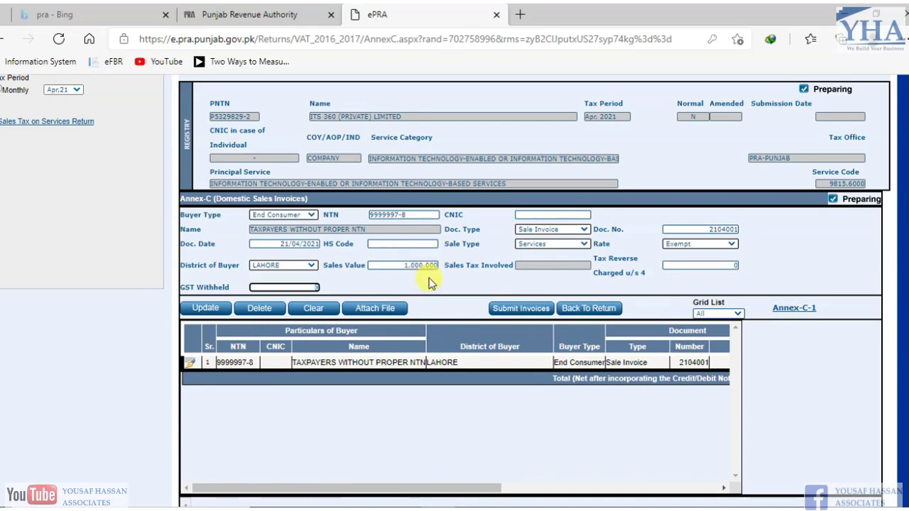
pyautogui.click(202, 308)
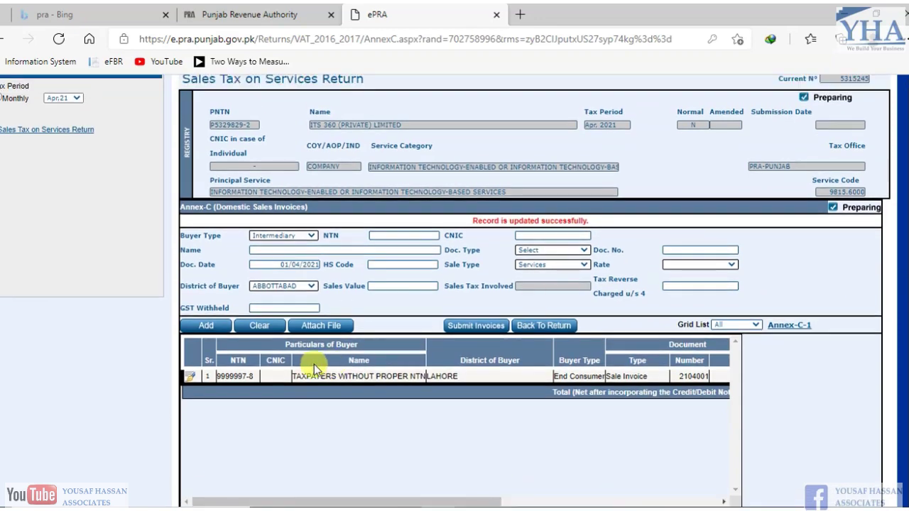
# - Set Buyer Type to End Consumer, enter the buyer's NTN, and choose Doc. Type Sale Invoice
pyautogui.click(310, 237)
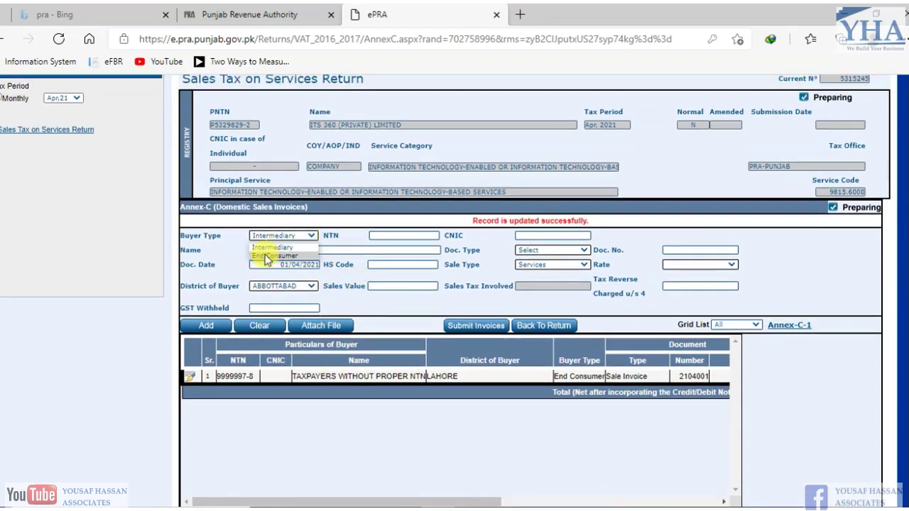
pyautogui.click(264, 252)
pyautogui.click(420, 236)
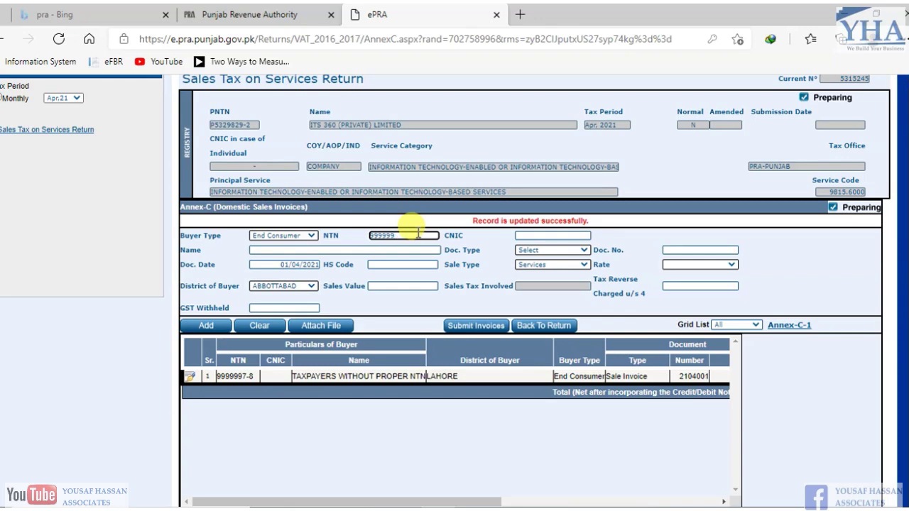
pyautogui.write('9999997-8')
pyautogui.press('Tab')
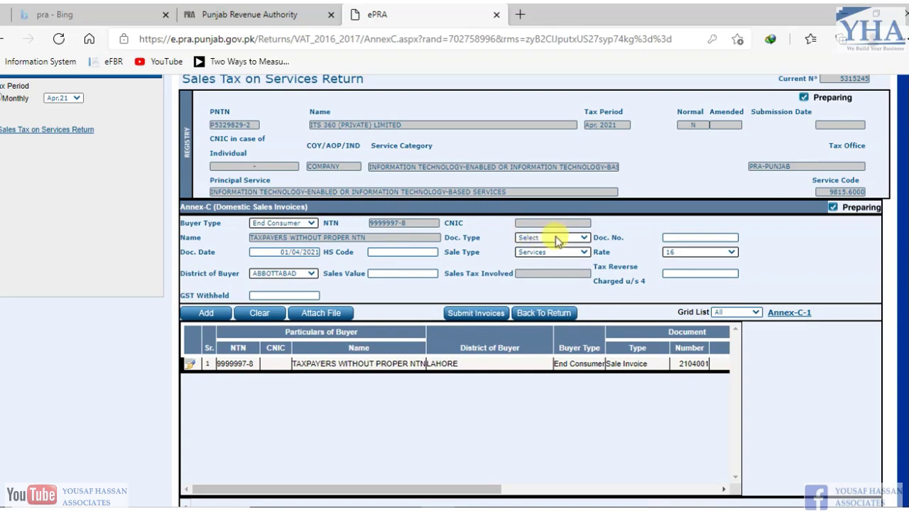
pyautogui.click(557, 238)
pyautogui.click(550, 258)
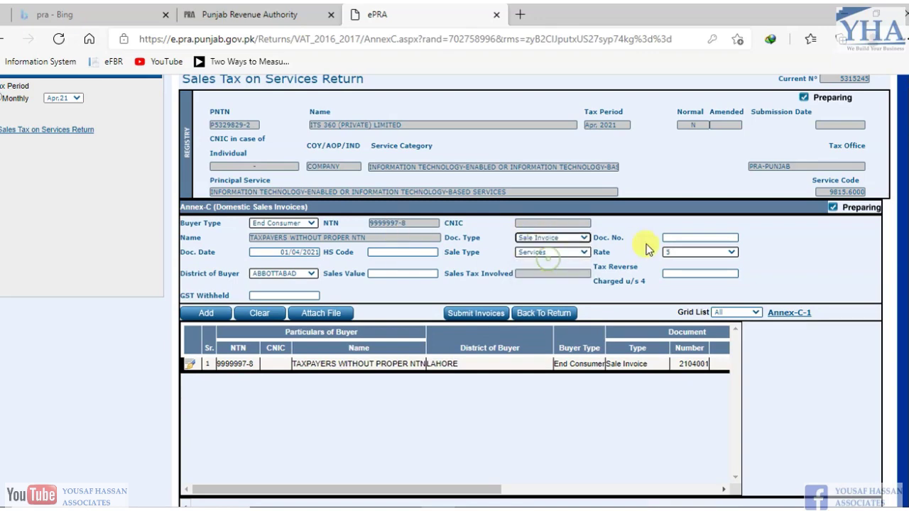
pyautogui.click(689, 239)
# - Look up invoice number 21-04-002 on the Excel P002 - IT invoice
pyautogui.hotkey('alt', 'Tab')
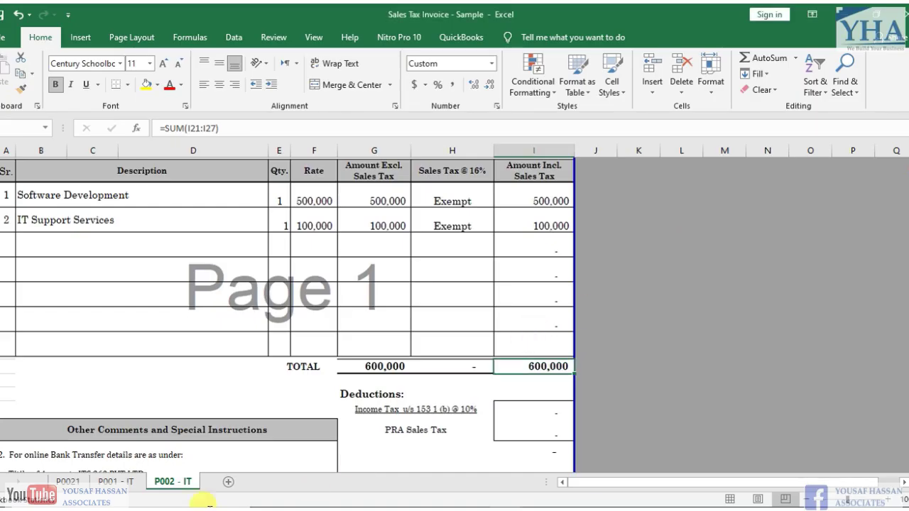
pyautogui.click(177, 382)
pyautogui.press('Up')
pyautogui.press('Up')
pyautogui.press('Up')
pyautogui.press('Up')
pyautogui.press('Up')
pyautogui.press('Up')
pyautogui.press('Up')
pyautogui.press('Up')
pyautogui.press('Up')
pyautogui.press('Up')
pyautogui.press('Up')
pyautogui.press('Up')
pyautogui.press('Up')
pyautogui.press('Up')
pyautogui.press('Up')
pyautogui.press('Up')
pyautogui.press('Up')
pyautogui.press('Up')
pyautogui.press('Up')
pyautogui.press('Up')
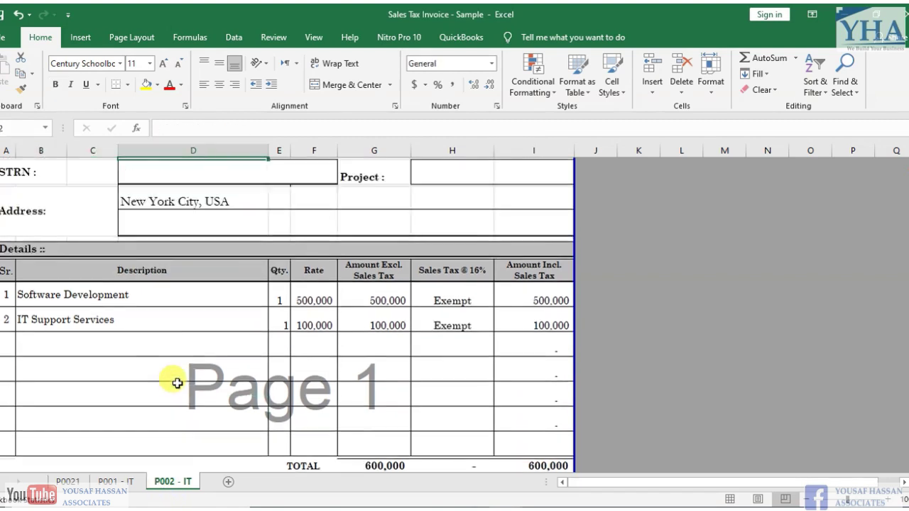
pyautogui.click(532, 267)
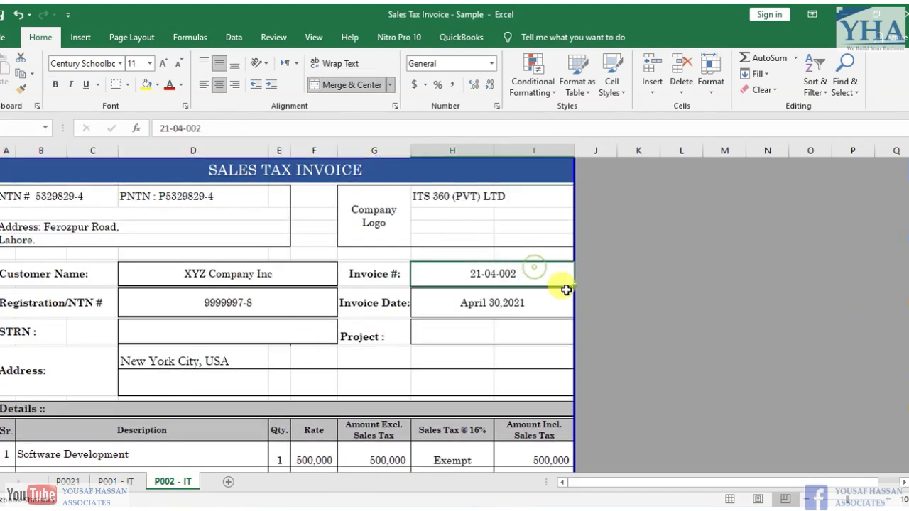
pyautogui.hotkey('alt', 'Tab')
pyautogui.hotkey('alt', 'Tab')
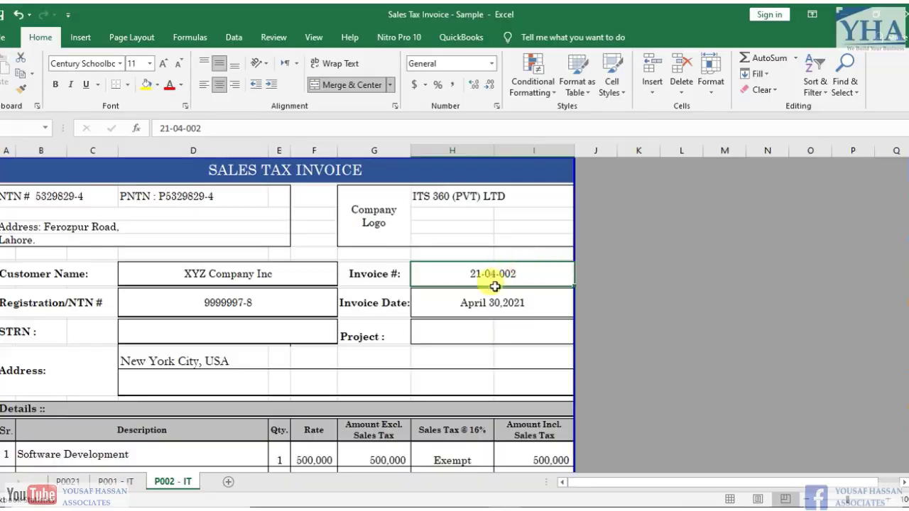
pyautogui.hotkey('alt', 'Tab')
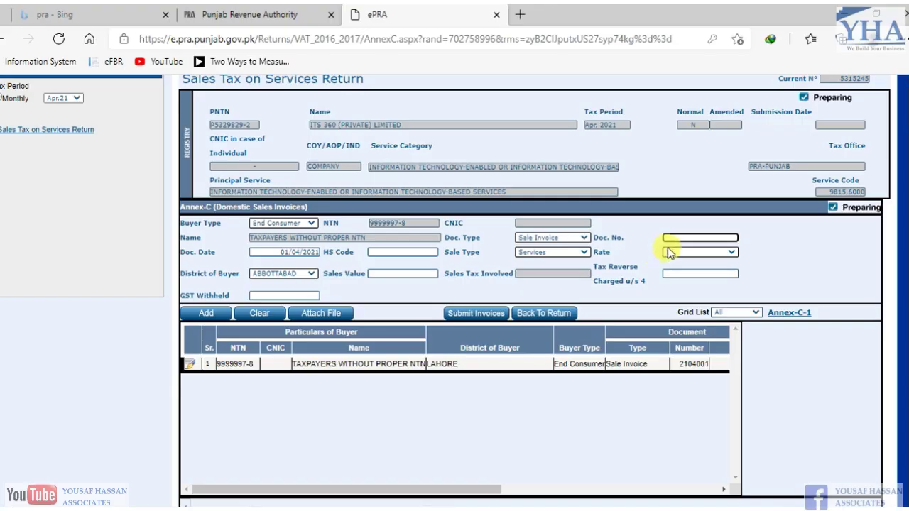
# - Fill in Doc. No. 2104002 and Doc. Date 30/04/2021 from the Excel invoice
pyautogui.click(686, 239)
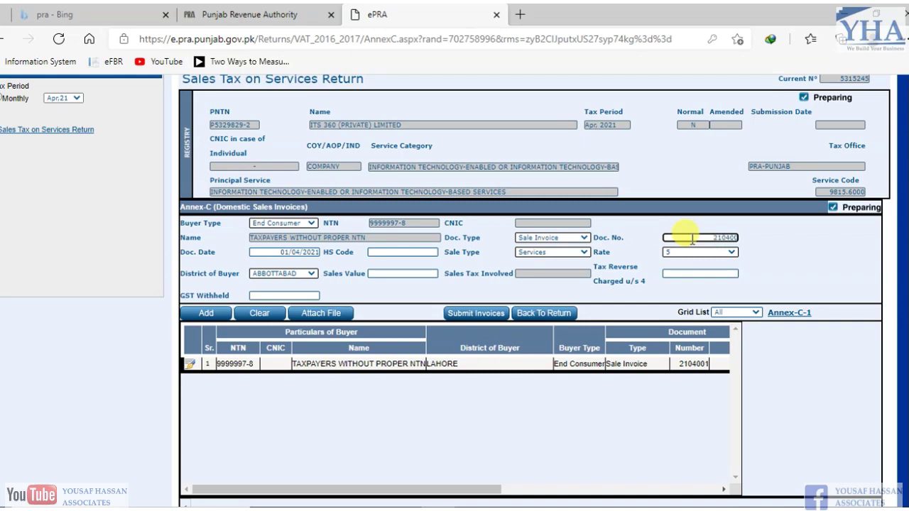
pyautogui.press('Tab')
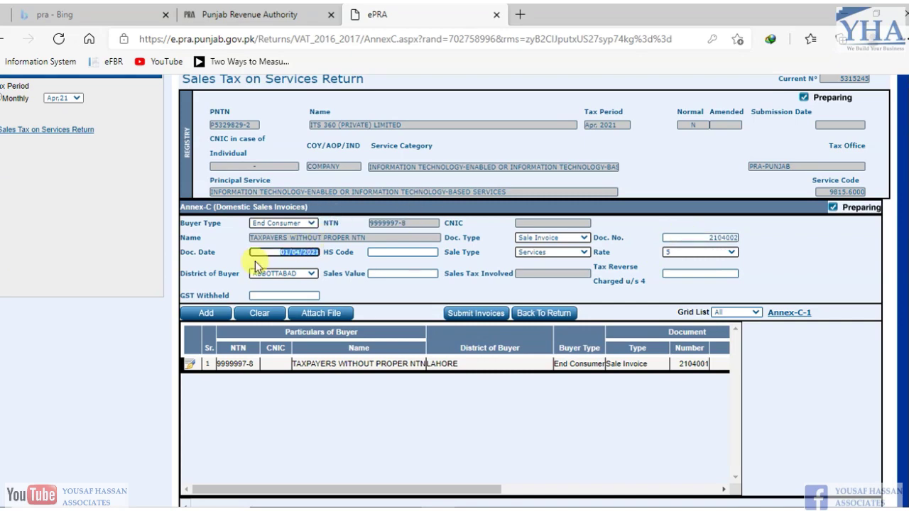
pyautogui.hotkey('alt', 'Tab')
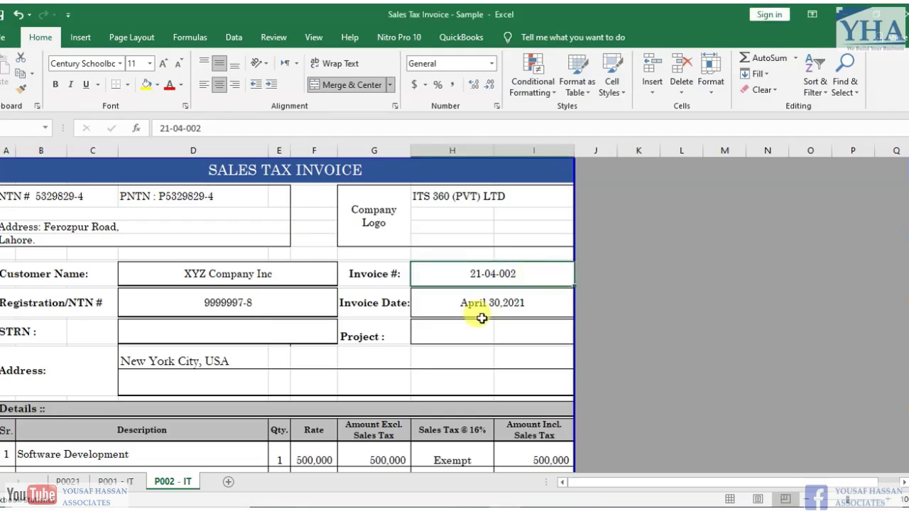
pyautogui.hotkey('alt', 'Tab')
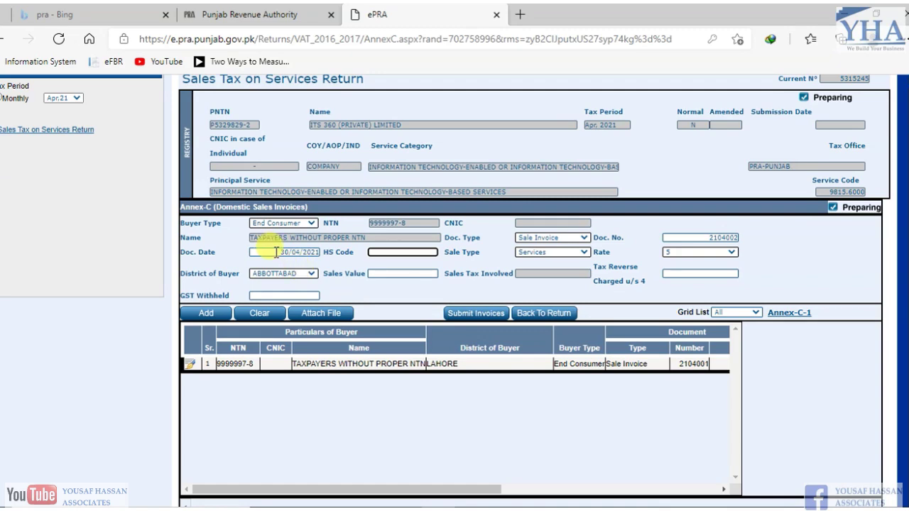
pyautogui.moveTo(277, 252); pyautogui.dragTo(312, 252)
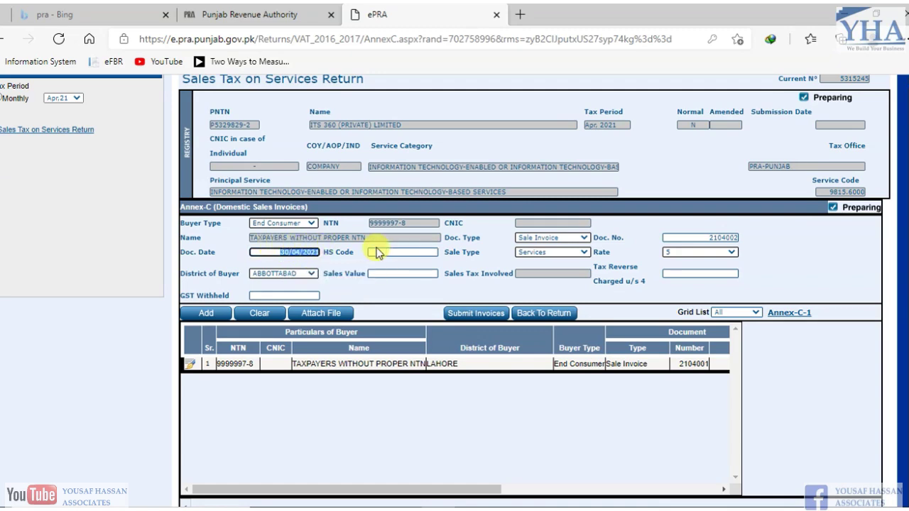
# - Keep Sale Type Services, set Rate to Exempt, and choose LAHORE as the buyer's district
pyautogui.click(544, 252)
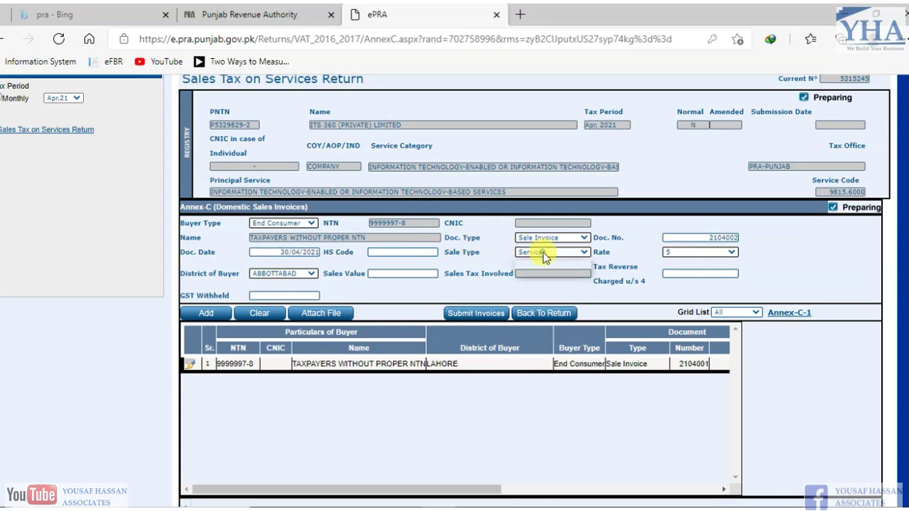
pyautogui.click(547, 265)
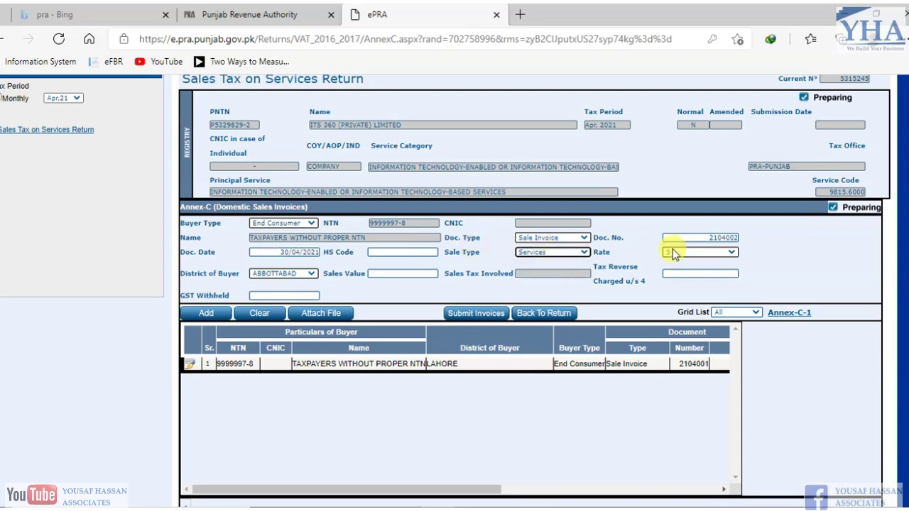
pyautogui.click(720, 252)
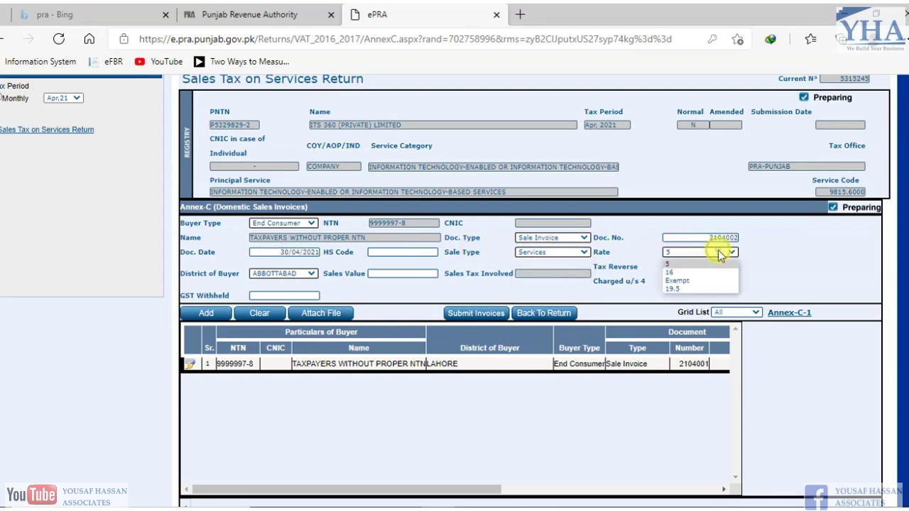
pyautogui.click(682, 283)
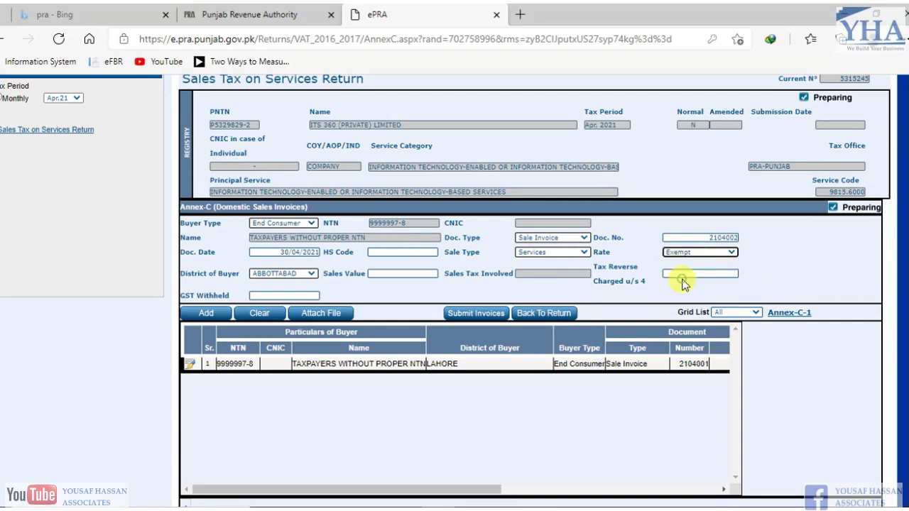
pyautogui.click(301, 280)
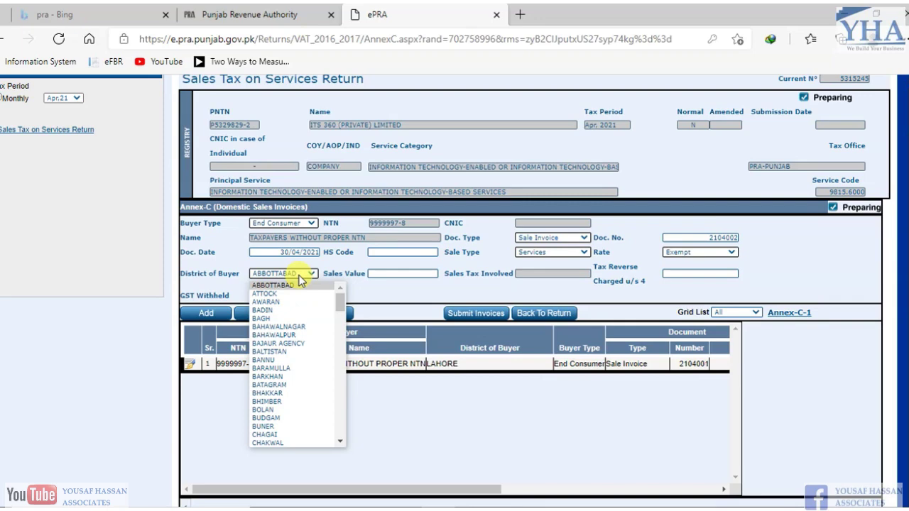
pyautogui.press('l')
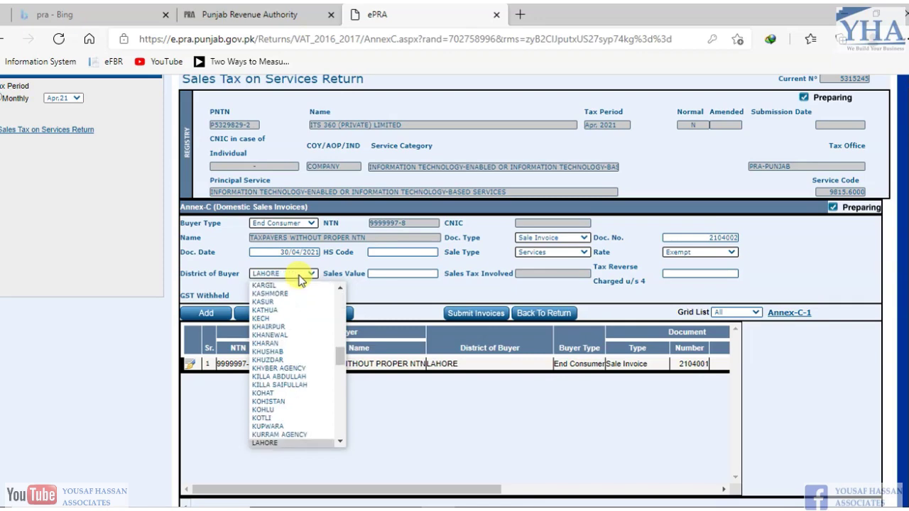
pyautogui.click(300, 278)
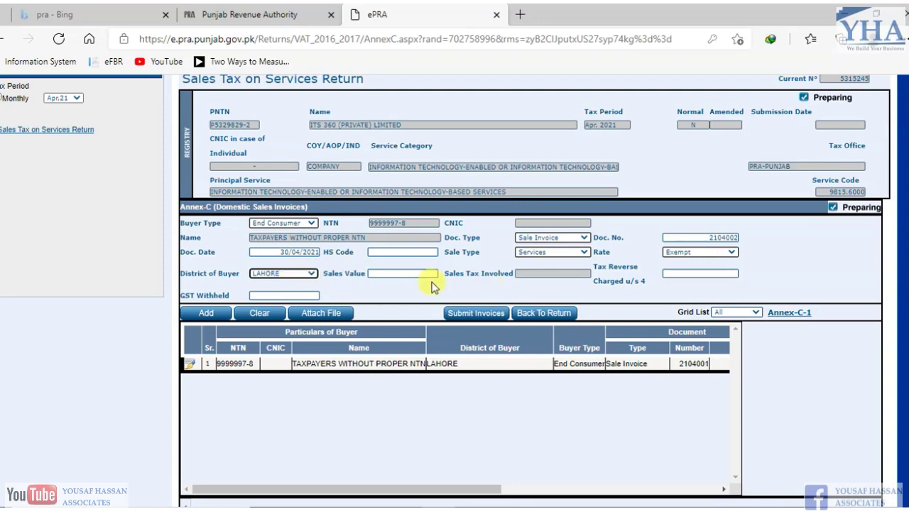
# - Enter the 600,000 sales value from the Excel invoice total, with 0 tax reverse charged
pyautogui.click(409, 272)
pyautogui.hotkey('alt', 'Tab')
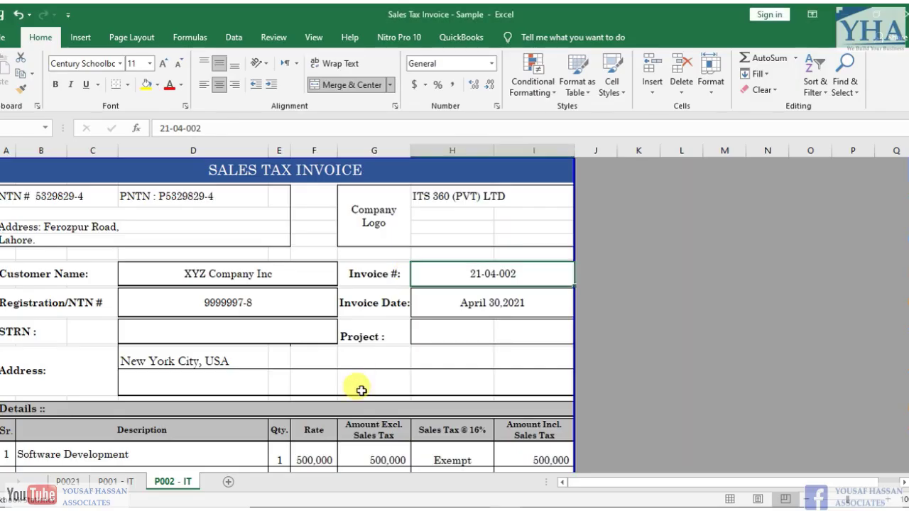
pyautogui.click(303, 431)
pyautogui.press('Down')
pyautogui.press('Down')
pyautogui.press('Down')
pyautogui.press('Down')
pyautogui.press('Down')
pyautogui.press('Down')
pyautogui.press('Down')
pyautogui.press('Down')
pyautogui.press('Down')
pyautogui.press('Down')
pyautogui.press('Down')
pyautogui.press('Down')
pyautogui.press('Down')
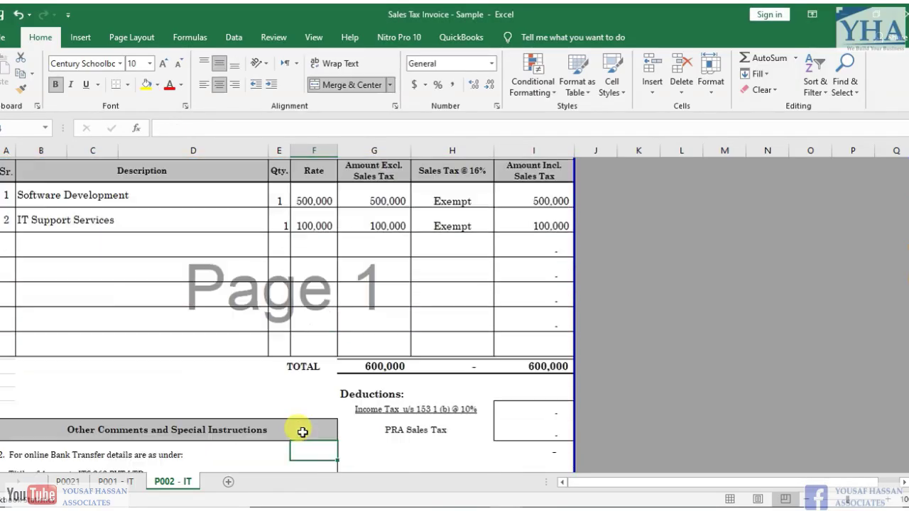
pyautogui.click(535, 368)
pyautogui.hotkey('alt', 'Tab')
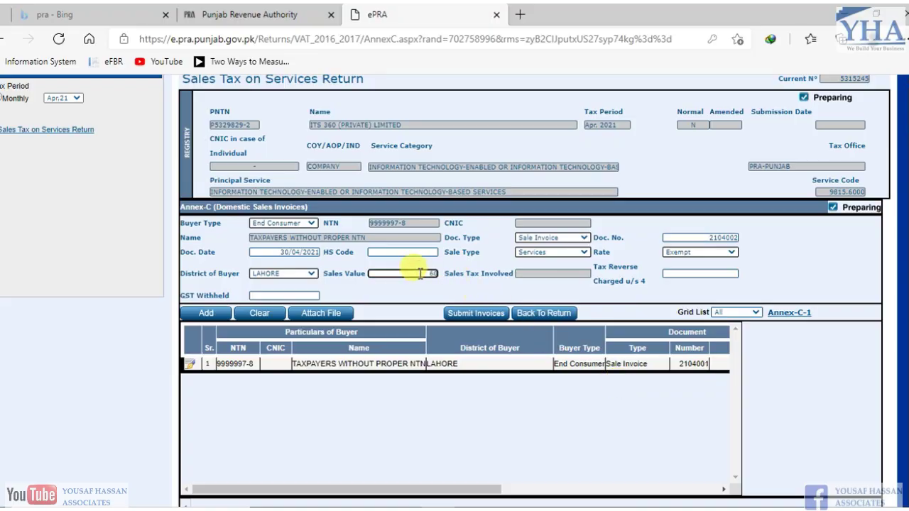
pyautogui.press('Tab')
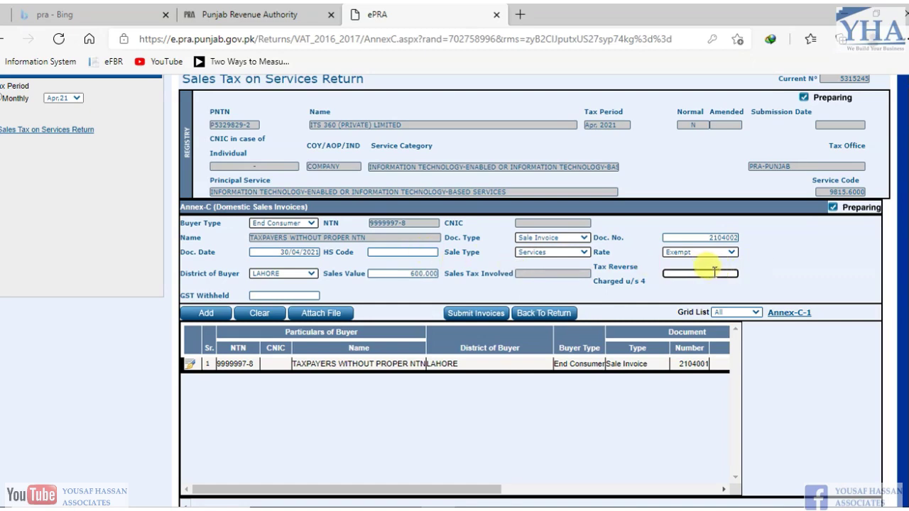
pyautogui.press('Tab')
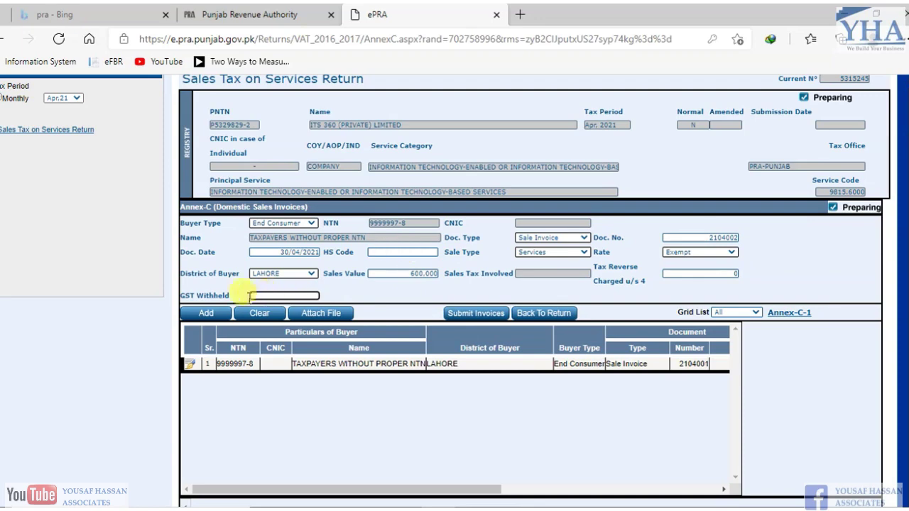
# - Add invoice 2104002 and confirm the grid's 1,600,000 sales value total
pyautogui.click(204, 316)
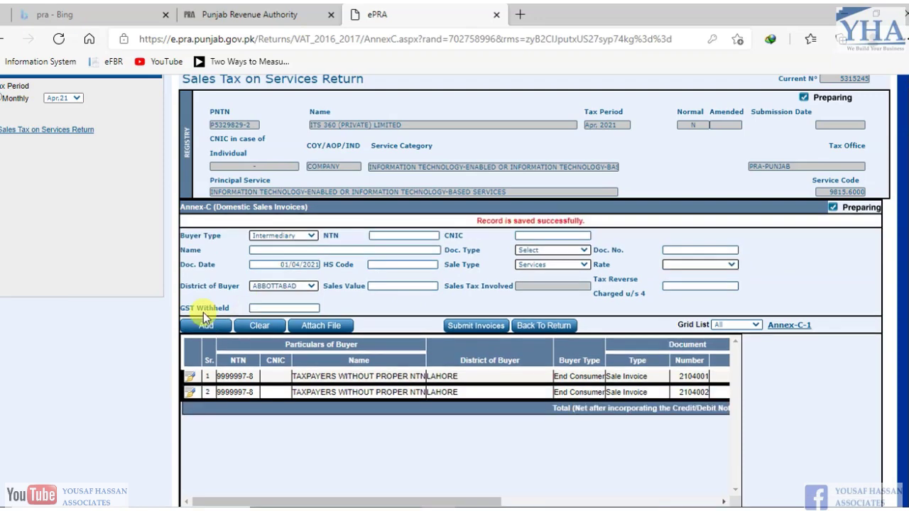
pyautogui.scroll(-1, 533, 432)
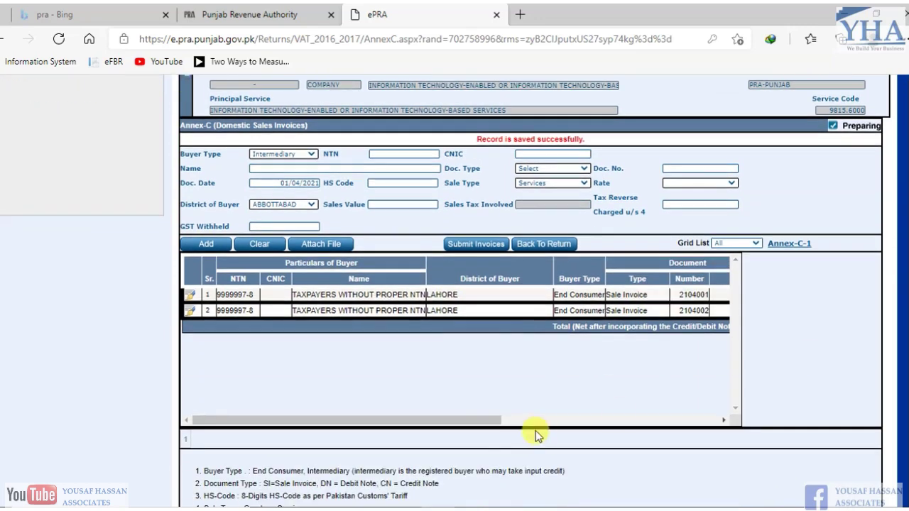
pyautogui.moveTo(450, 420); pyautogui.dragTo(689, 409)
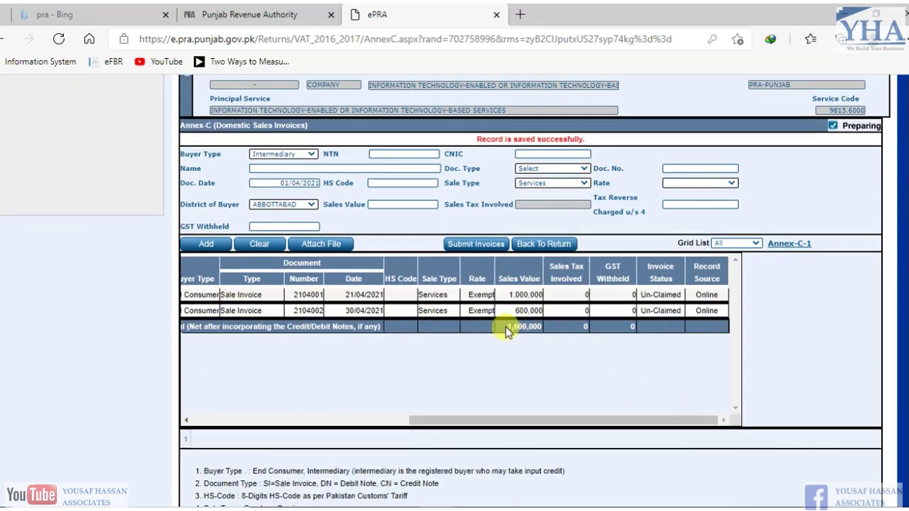
pyautogui.moveTo(506, 326); pyautogui.dragTo(549, 332)
pyautogui.moveTo(688, 420); pyautogui.dragTo(671, 417)
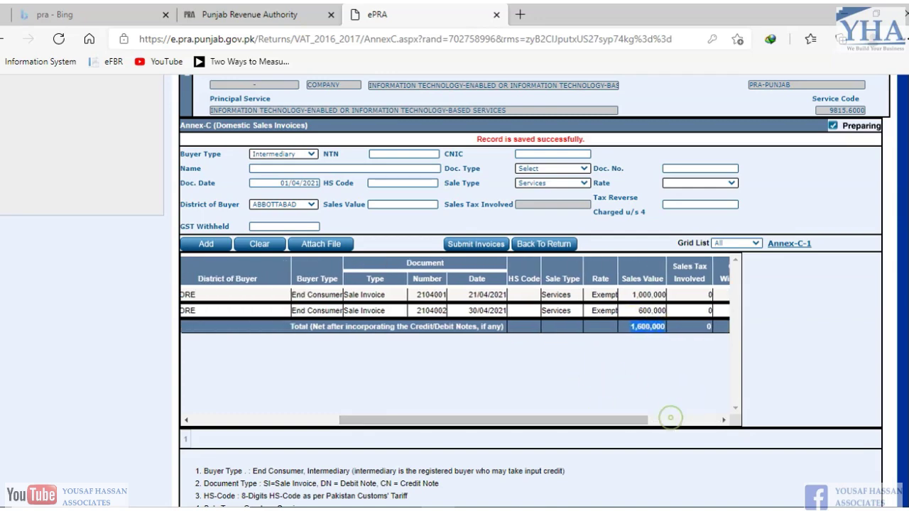
pyautogui.scroll(1, 670, 417)
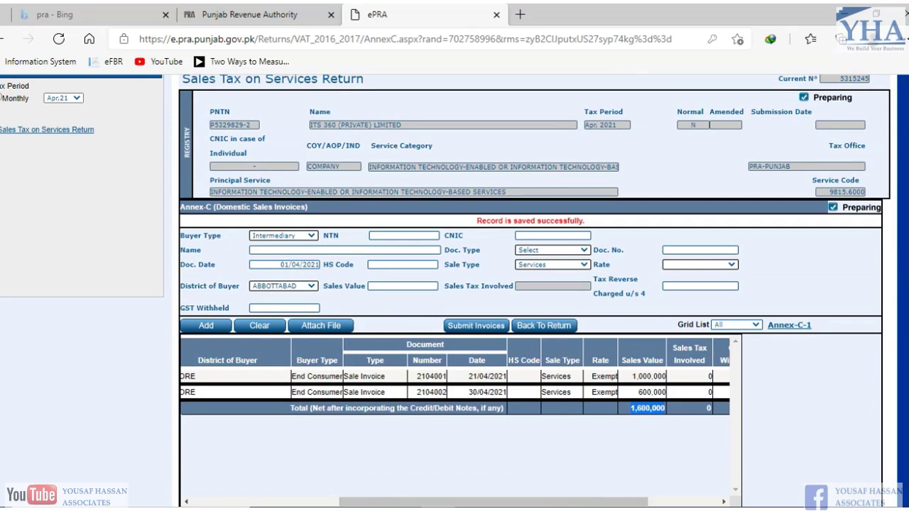
pyautogui.scroll(-1, 454, 246)
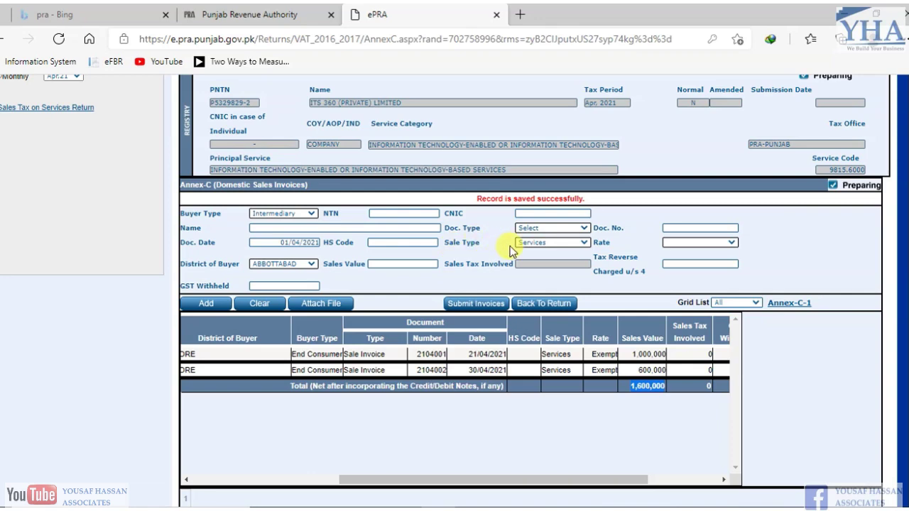
# - Open Annex-C1 and pick ITS 360 (PRIVATE) LIMITED as the business branch
pyautogui.click(796, 305)
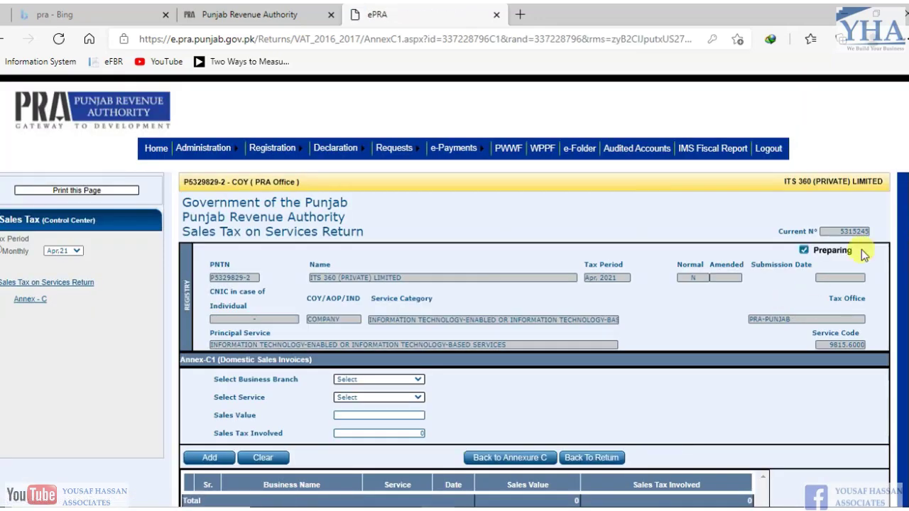
pyautogui.moveTo(908, 213); pyautogui.dragTo(908, 316)
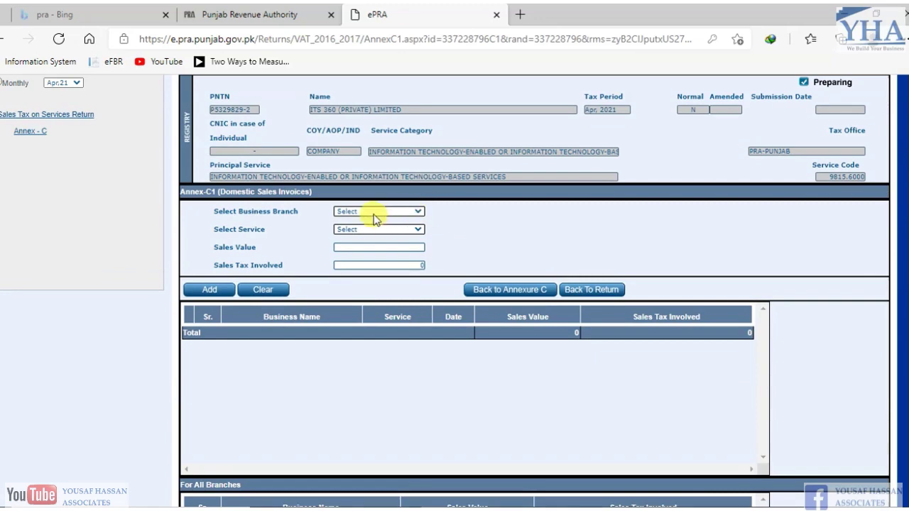
pyautogui.click(374, 212)
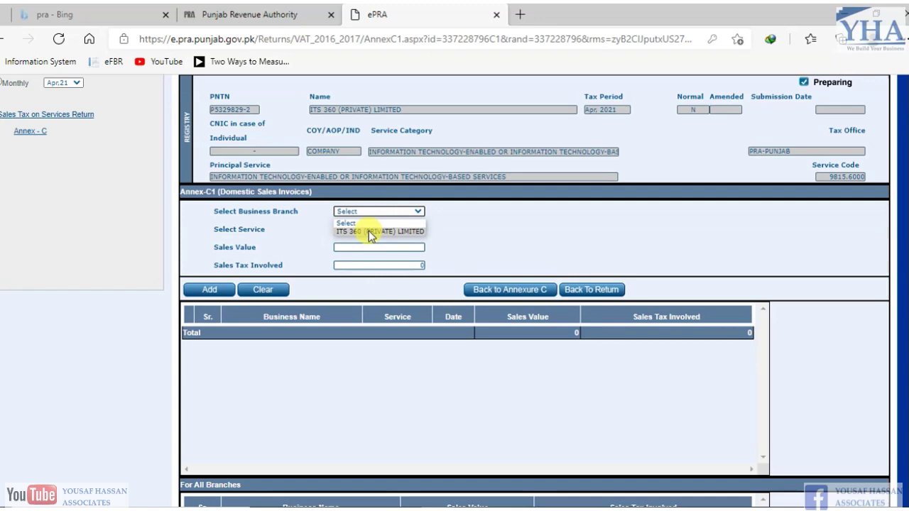
pyautogui.click(370, 232)
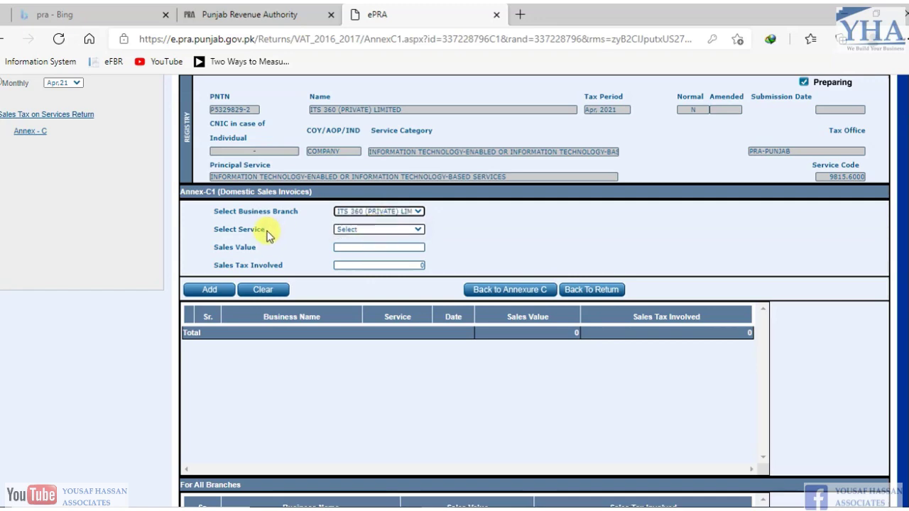
# - Set the service to Information Technology-enabled services
pyautogui.click(387, 229)
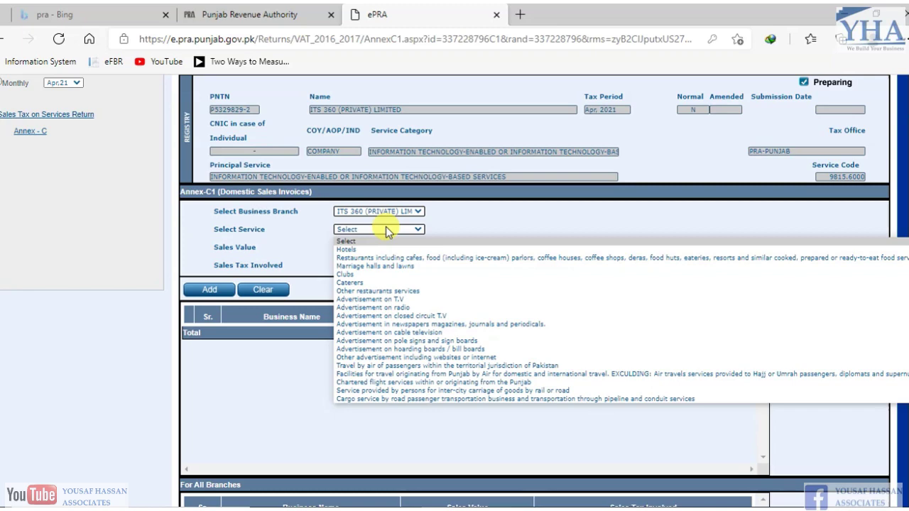
pyautogui.press('i')
pyautogui.press('i')
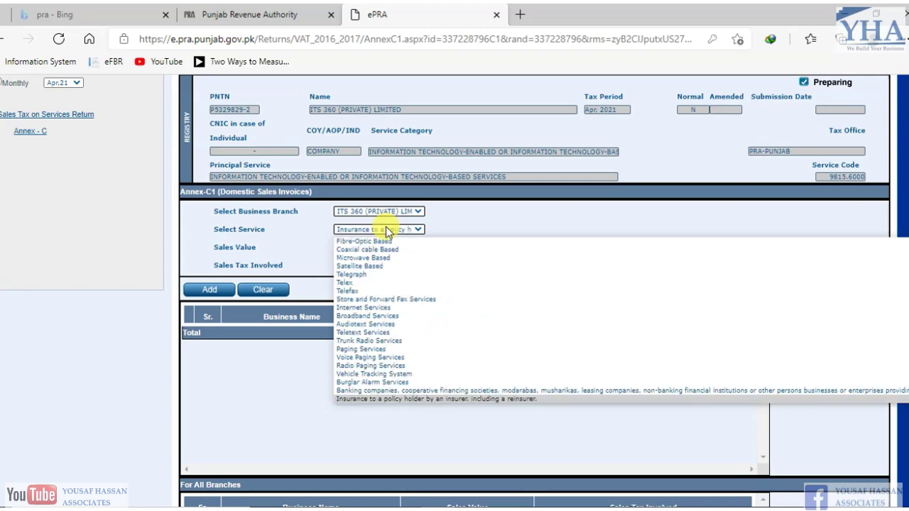
pyautogui.press('Down')
pyautogui.press('Down')
pyautogui.press('Down')
pyautogui.press('Down')
pyautogui.press('Down')
pyautogui.press('Down')
pyautogui.press('Down')
pyautogui.press('Down')
pyautogui.press('Down')
pyautogui.press('Down')
pyautogui.press('Down')
pyautogui.press('Down')
pyautogui.press('Down')
pyautogui.press('Down')
pyautogui.press('Down')
pyautogui.press('Down')
pyautogui.press('Down')
pyautogui.press('Down')
pyautogui.press('Down')
pyautogui.press('Down')
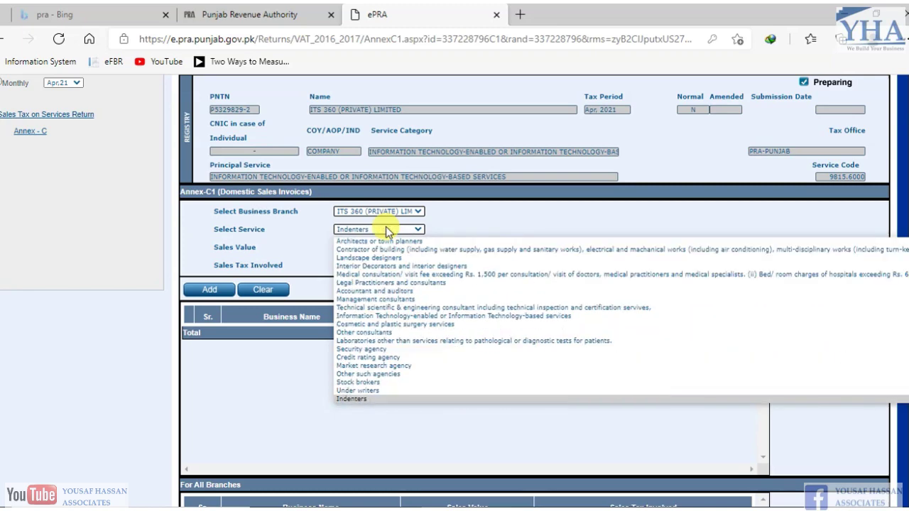
pyautogui.press('Up')
pyautogui.press('Up')
pyautogui.press('Up')
pyautogui.press('Up')
pyautogui.press('Up')
pyautogui.press('Up')
pyautogui.press('Up')
pyautogui.press('Up')
pyautogui.press('Up')
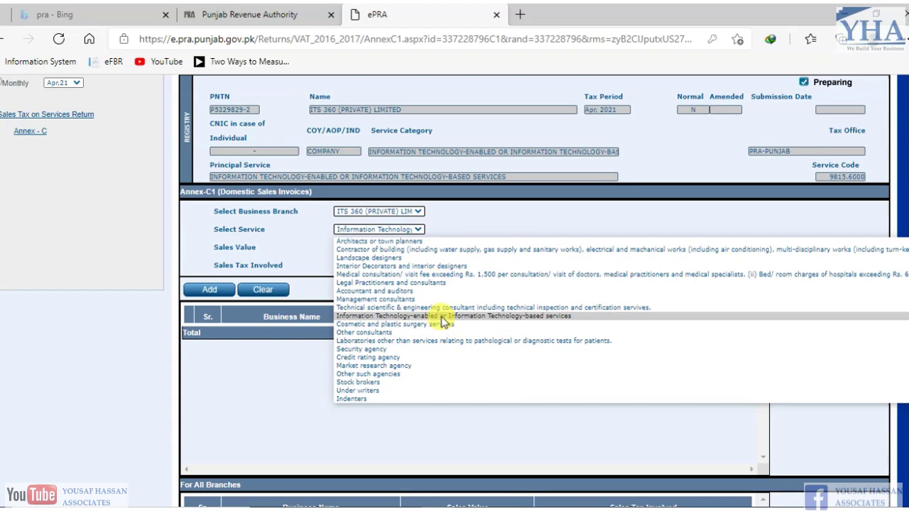
pyautogui.click(441, 317)
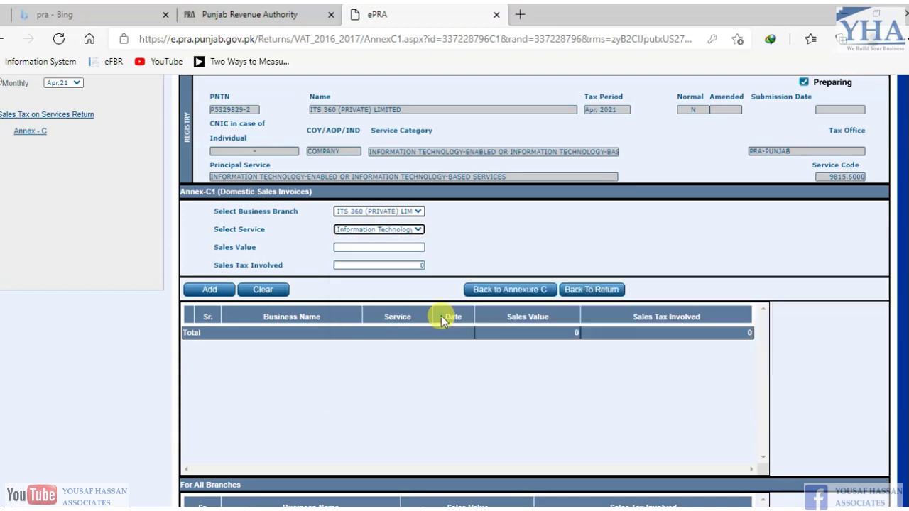
pyautogui.click(418, 230)
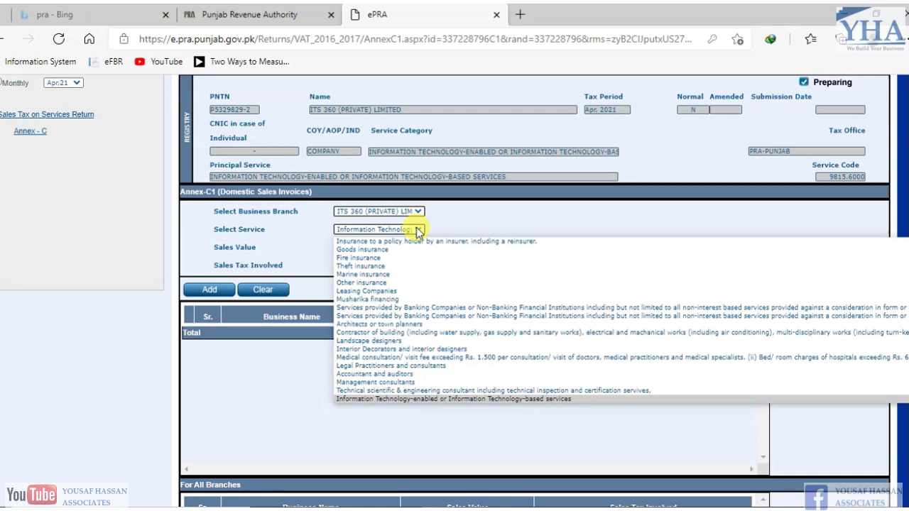
pyautogui.press('Down')
pyautogui.press('Down')
pyautogui.press('Down')
pyautogui.press('Down')
pyautogui.press('Down')
pyautogui.press('Down')
pyautogui.press('Down')
pyautogui.press('Down')
pyautogui.press('Down')
pyautogui.press('Down')
pyautogui.press('Down')
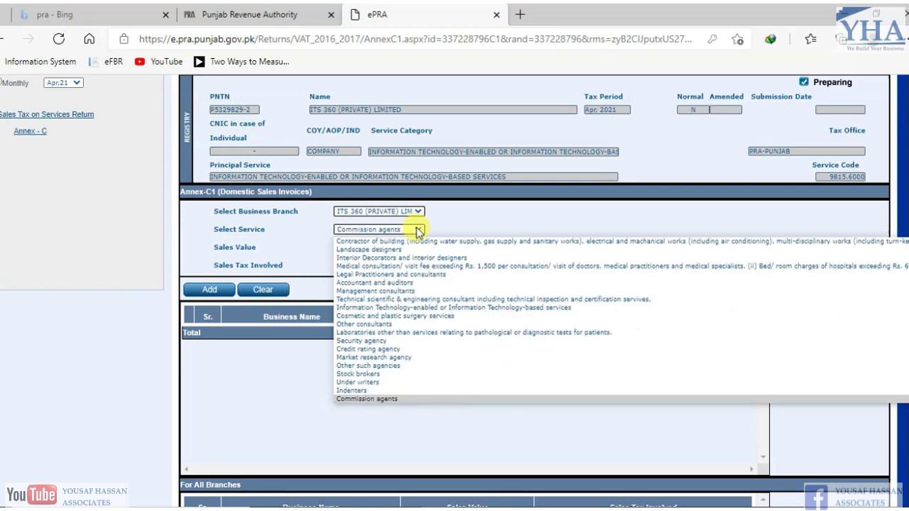
pyautogui.press('Down')
pyautogui.press('Down')
pyautogui.press('Down')
pyautogui.press('Down')
pyautogui.press('Down')
pyautogui.press('Down')
pyautogui.press('Down')
pyautogui.press('Down')
pyautogui.press('Down')
pyautogui.press('Down')
pyautogui.press('Down')
pyautogui.press('Down')
pyautogui.press('Down')
pyautogui.press('Down')
pyautogui.press('Down')
pyautogui.press('Down')
pyautogui.press('Down')
pyautogui.press('Down')
pyautogui.press('Down')
pyautogui.press('Down')
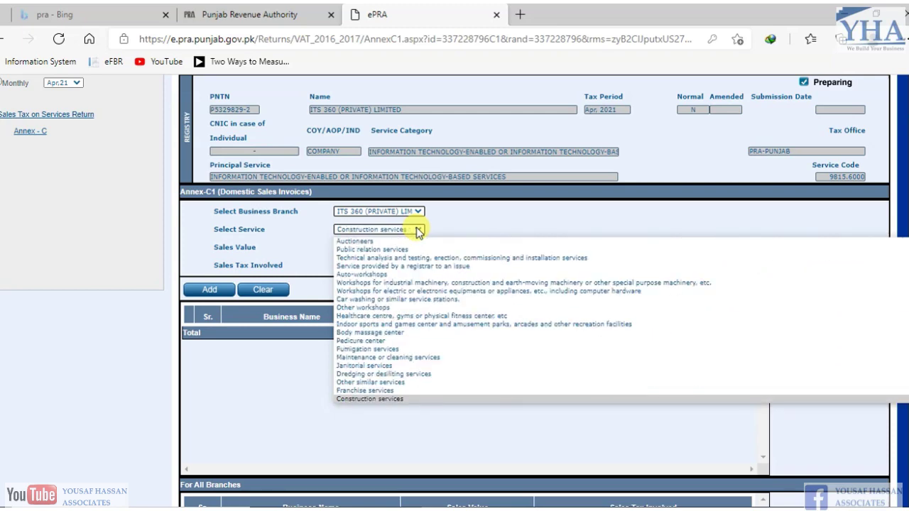
pyautogui.press('Down')
pyautogui.press('Down')
pyautogui.press('Down')
pyautogui.press('Down')
pyautogui.press('Down')
pyautogui.press('Down')
pyautogui.press('Down')
pyautogui.press('Down')
pyautogui.press('Down')
pyautogui.press('Down')
pyautogui.press('Down')
pyautogui.press('Down')
pyautogui.press('Down')
pyautogui.press('Down')
pyautogui.press('Down')
pyautogui.press('Down')
pyautogui.press('Down')
pyautogui.press('Down')
pyautogui.press('Down')
pyautogui.press('Down')
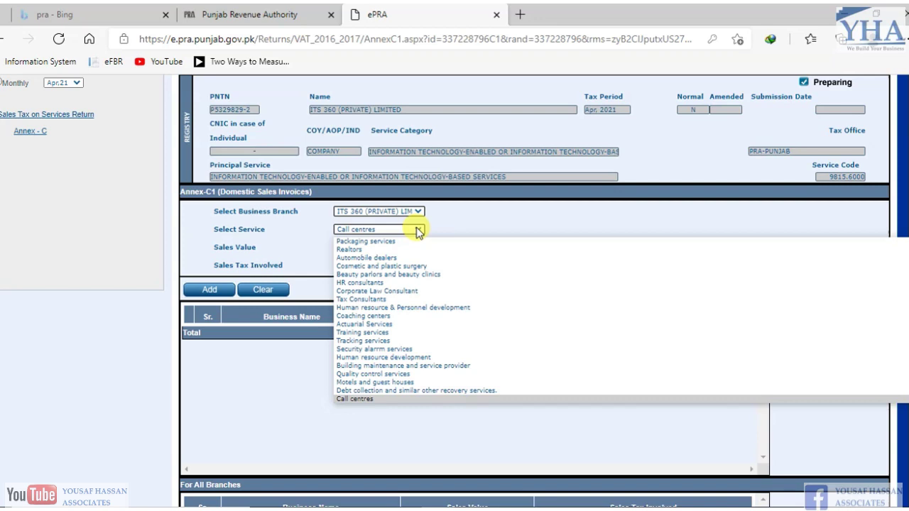
pyautogui.press('i')
pyautogui.press('i')
pyautogui.press('i')
pyautogui.press('i')
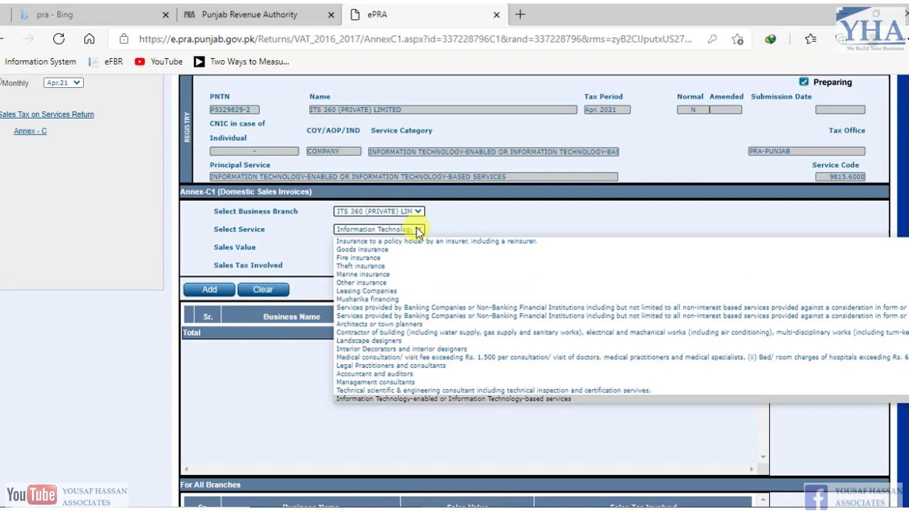
pyautogui.press('Return')
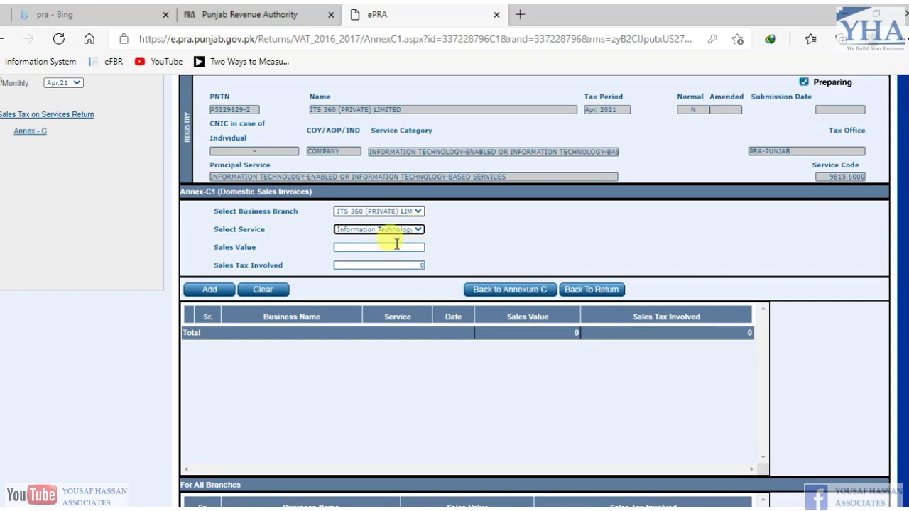
# - Add a 1,600,000 sales value with zero sales tax to Annex-C1 as a saved record
pyautogui.click(387, 247)
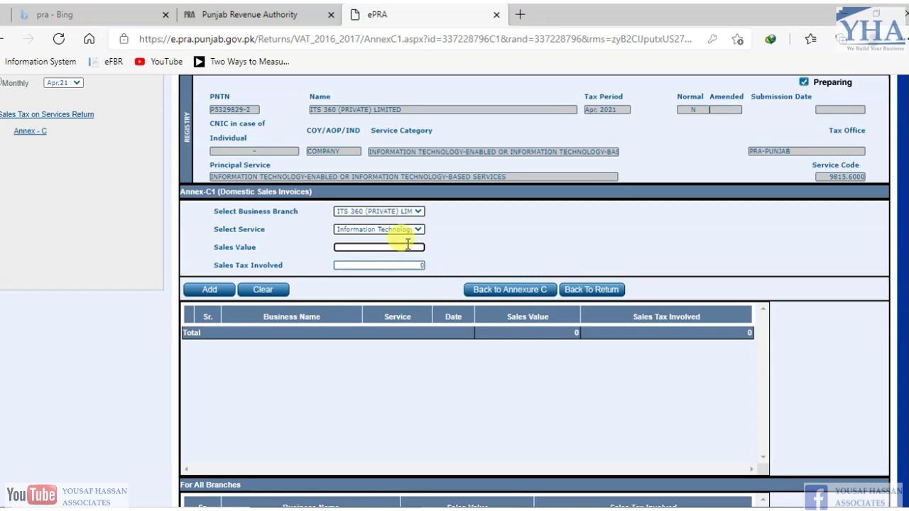
pyautogui.write('1000000')
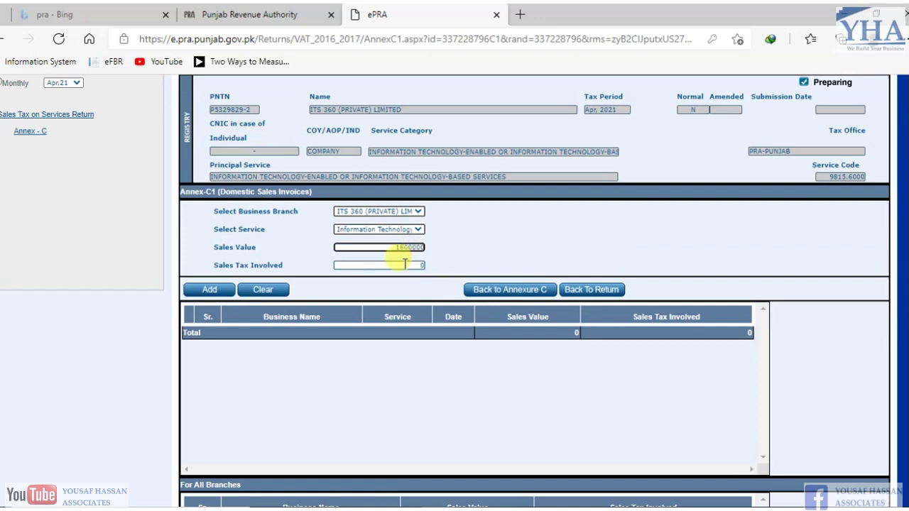
pyautogui.press('Tab')
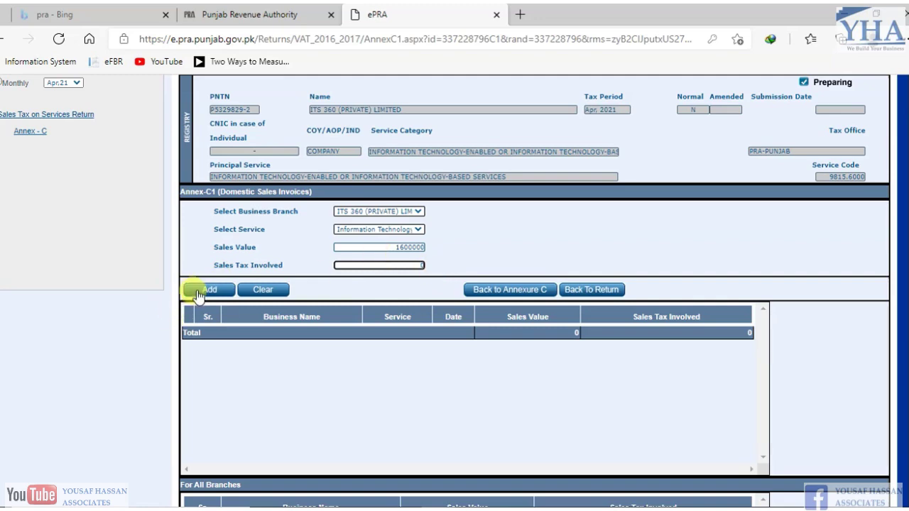
pyautogui.click(197, 291)
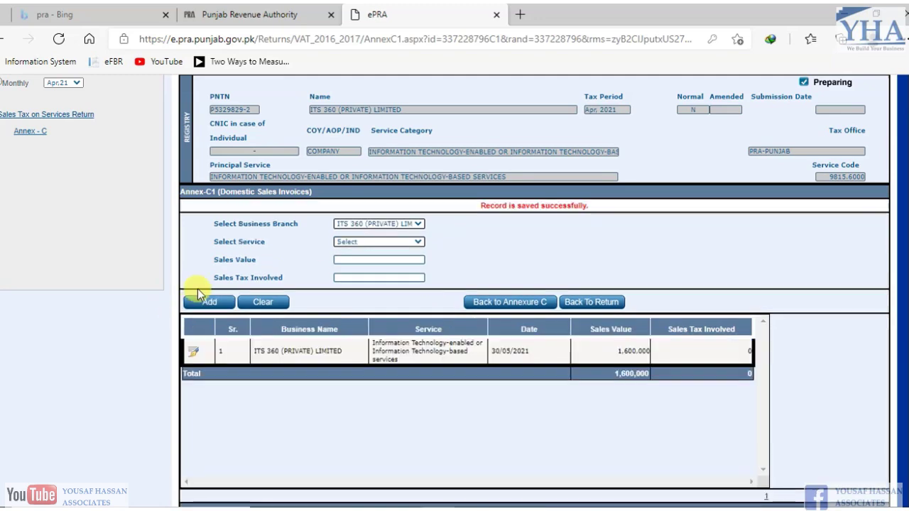
# - Check that the branch and service totals show 1,600,000, then return to Annex-C
pyautogui.scroll(-1, 675, 196)
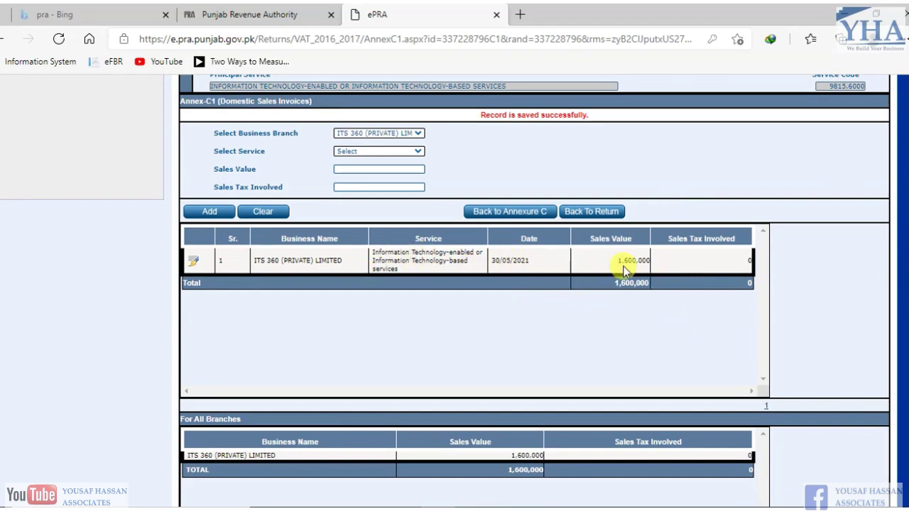
pyautogui.scroll(-3, 532, 284)
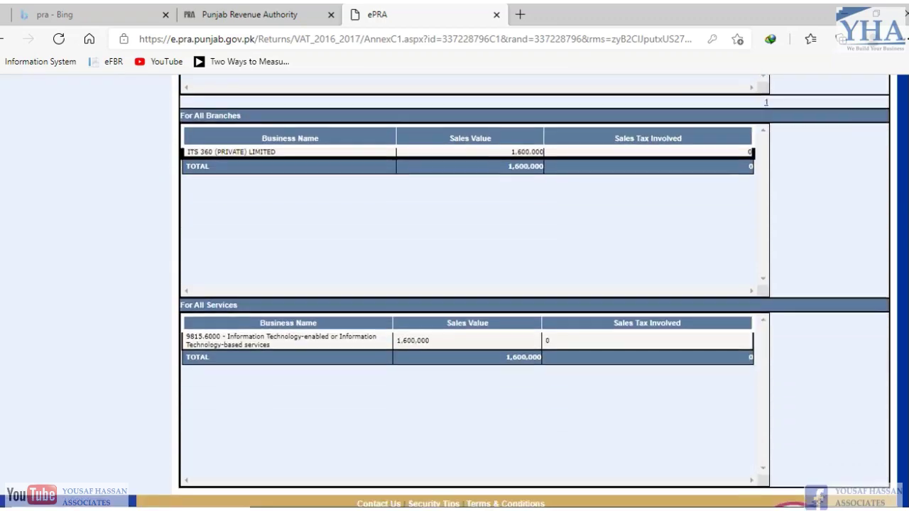
pyautogui.scroll(6, 533, 284)
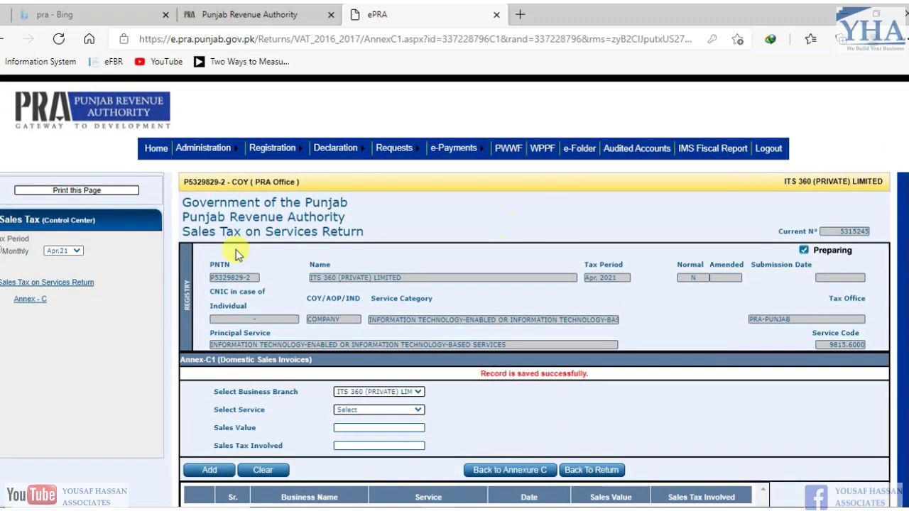
pyautogui.click(27, 303)
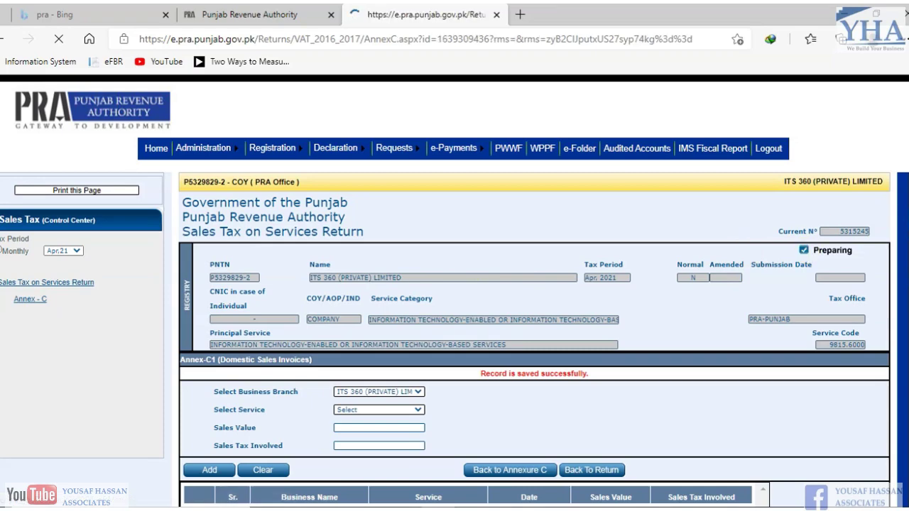
# - Scroll the Annex-C page to view saved invoices 2104001 and 2104002
pyautogui.scroll(-3, 455, 291)
pyautogui.scroll(1, 455, 291)
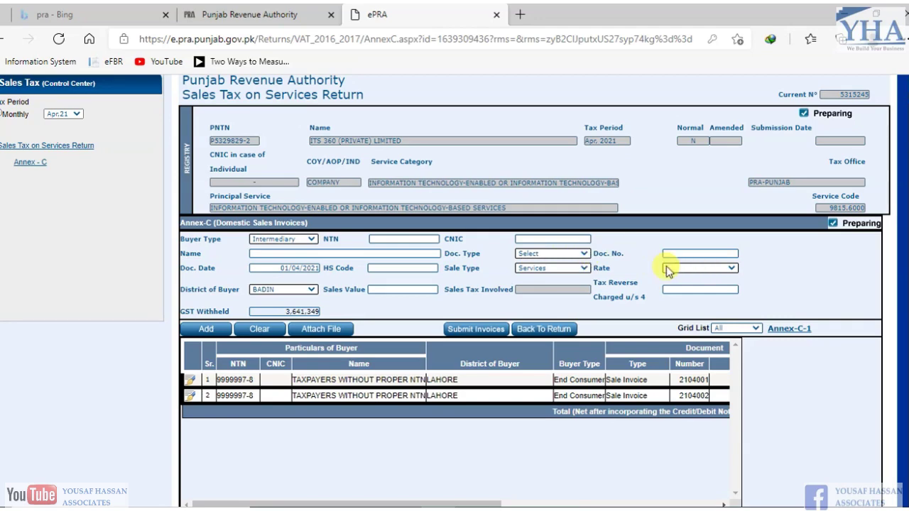
# - Let the buyer auto-fill as TAXPAYERS WITHOUT PROPER NTN and keep the invoice rate at 16
pyautogui.click(702, 270)
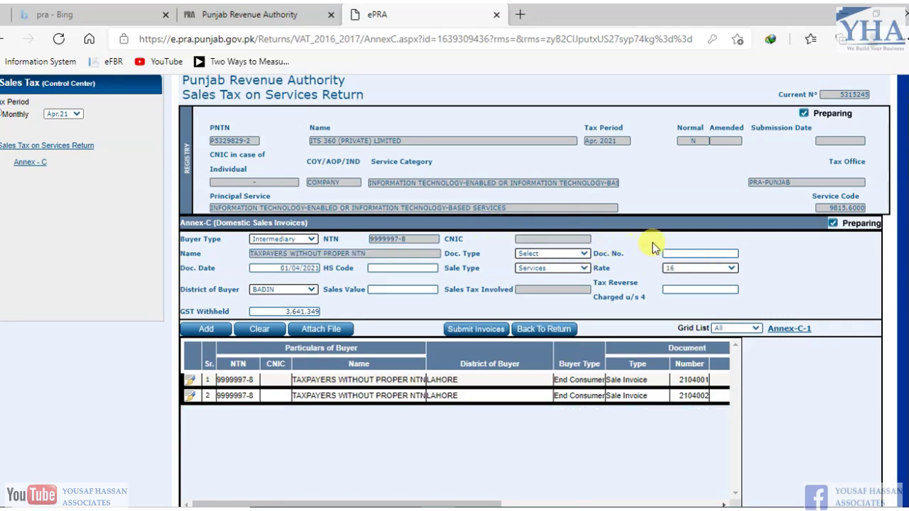
pyautogui.click(700, 268)
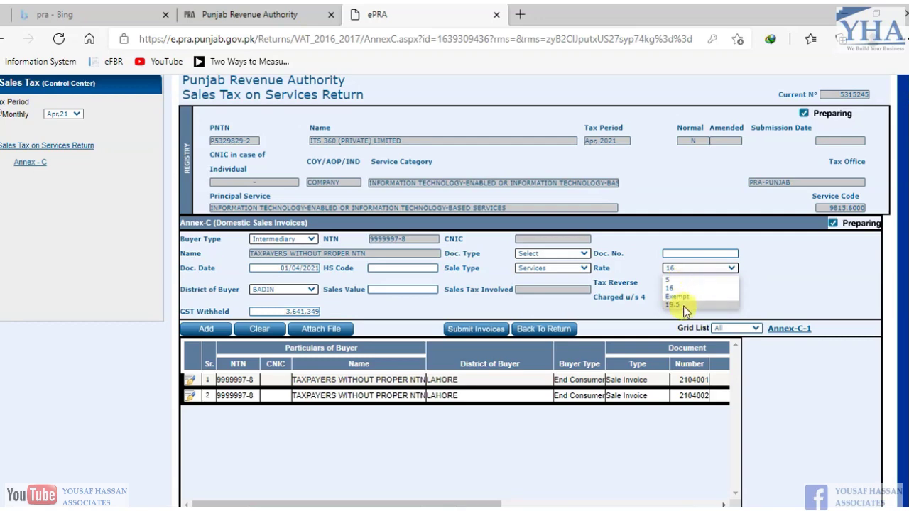
pyautogui.click(637, 267)
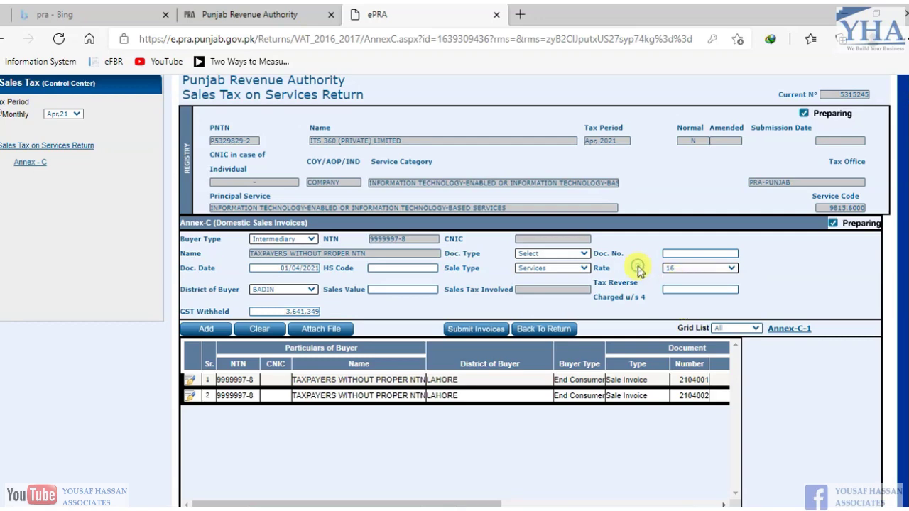
pyautogui.scroll(2, 746, 227)
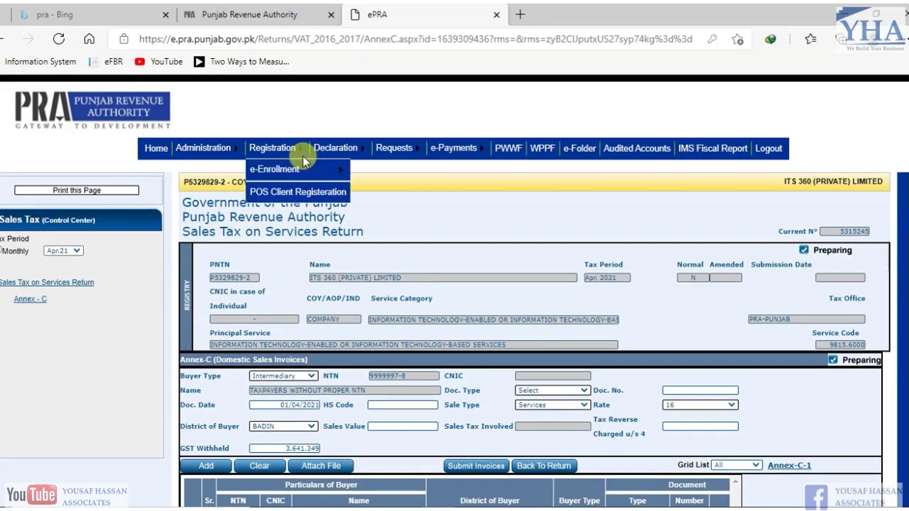
# - Review the registration profile's company details, address and Information Technology-enabled principal activity
pyautogui.moveTo(284, 148)
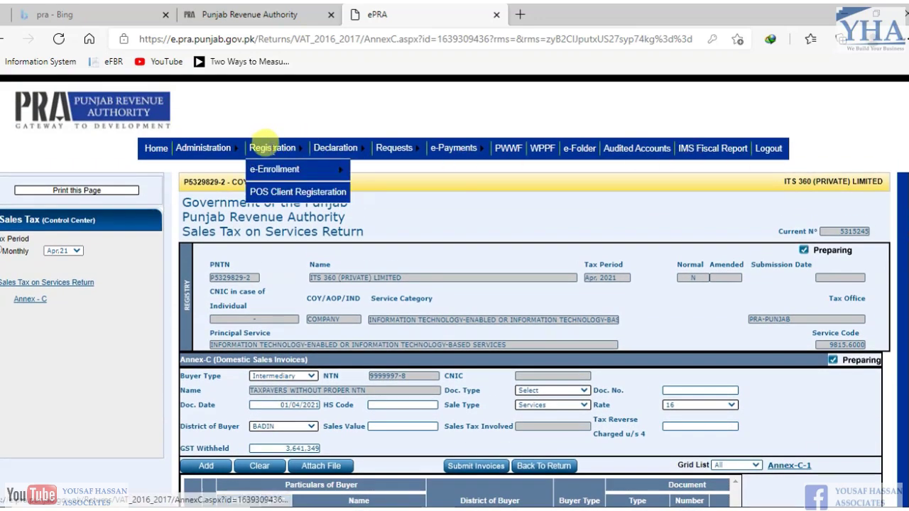
pyautogui.moveTo(284, 169)
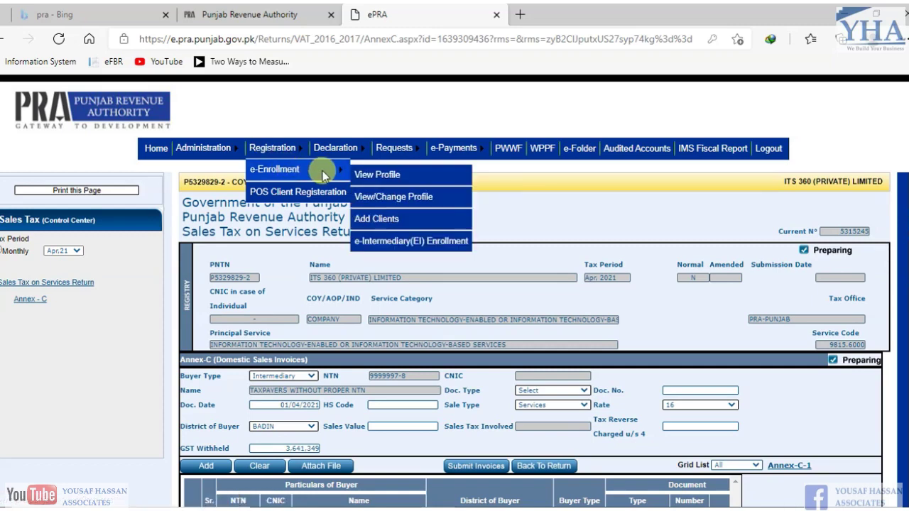
pyautogui.click(394, 176)
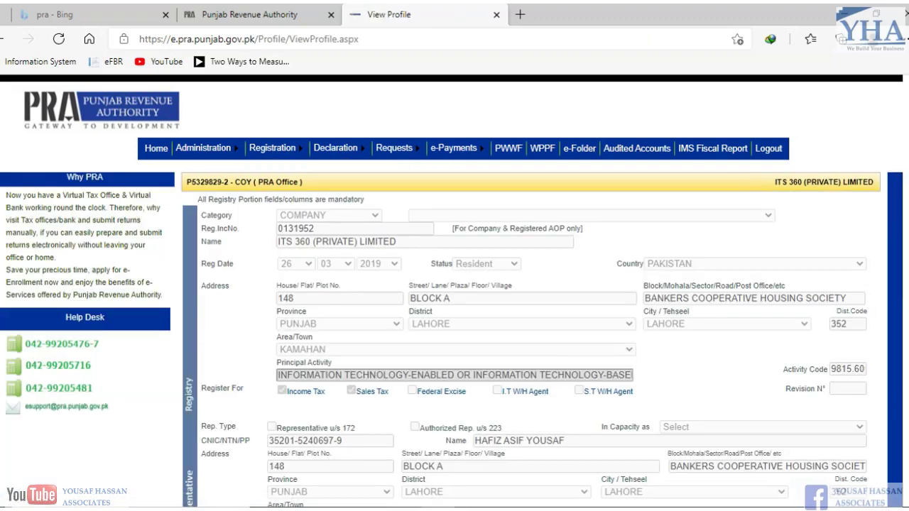
pyautogui.scroll(-1, 455, 291)
pyautogui.scroll(-2, 455, 291)
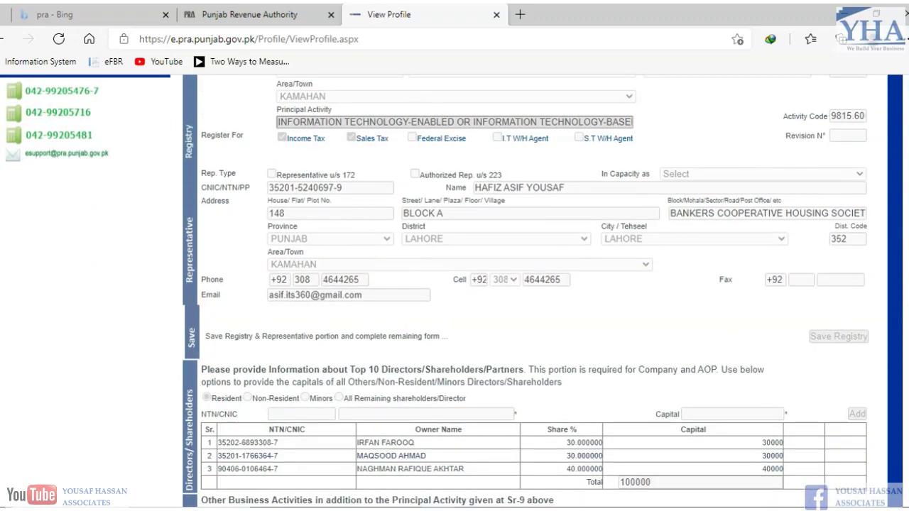
pyautogui.scroll(-4, 526, 284)
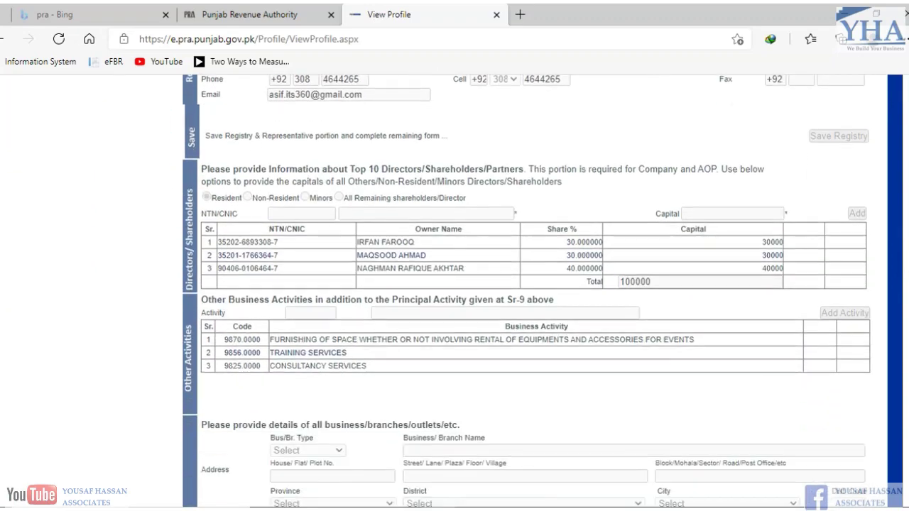
pyautogui.scroll(8, 525, 284)
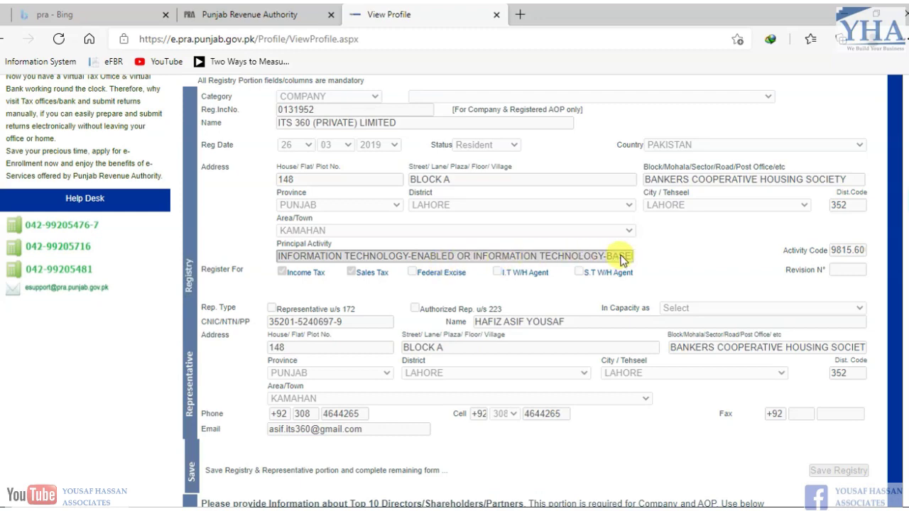
pyautogui.scroll(2, 619, 258)
pyautogui.scroll(-1, 635, 215)
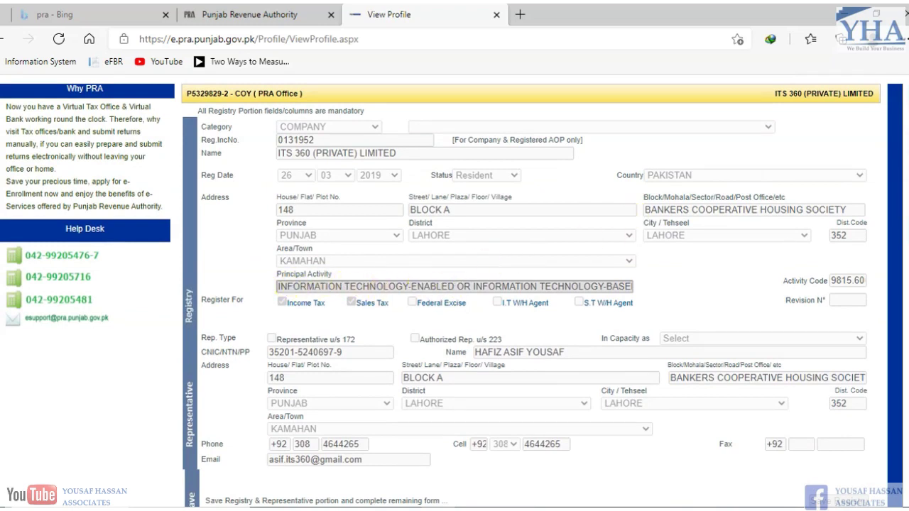
pyautogui.scroll(-6, 452, 290)
pyautogui.scroll(-1, 253, 206)
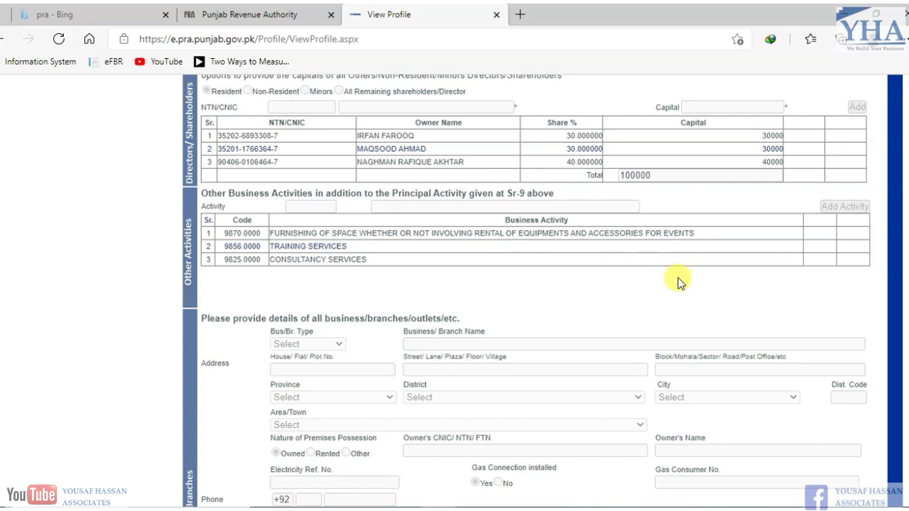
pyautogui.scroll(5, 678, 283)
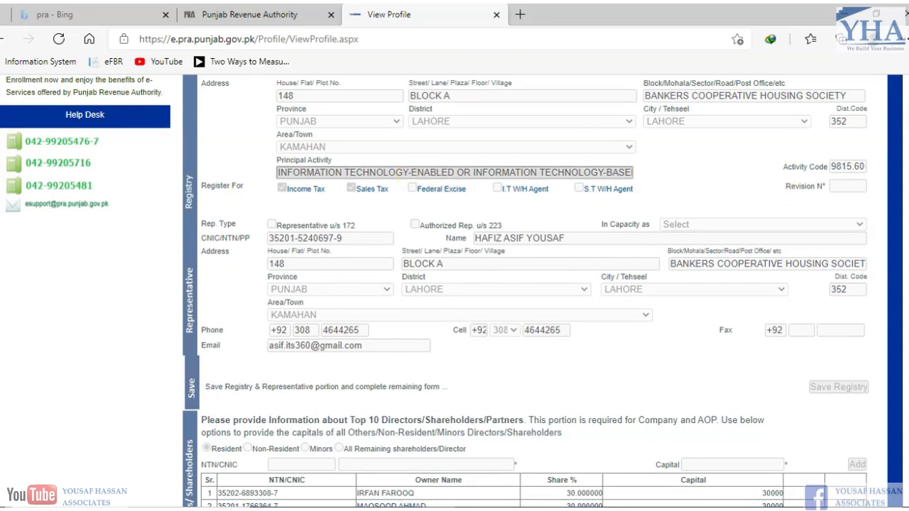
pyautogui.scroll(-1, 791, 194)
pyautogui.scroll(-3, 304, 344)
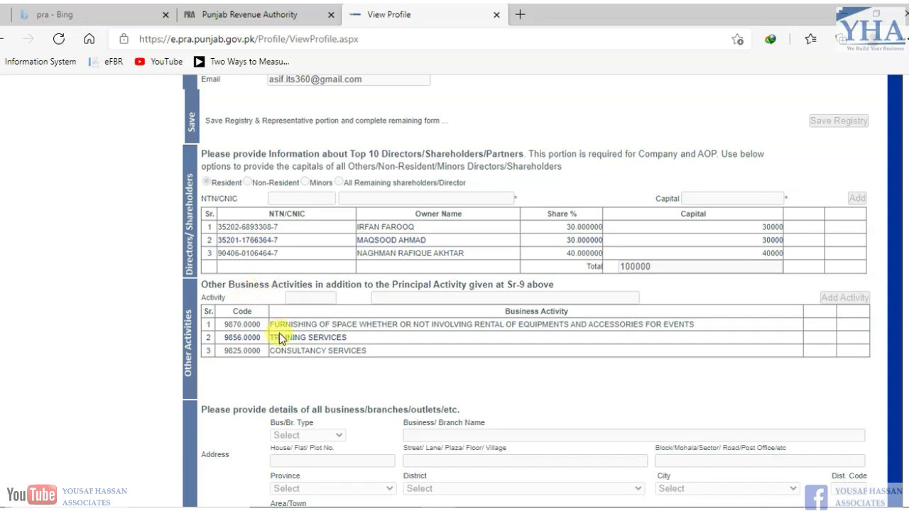
pyautogui.scroll(5, 681, 304)
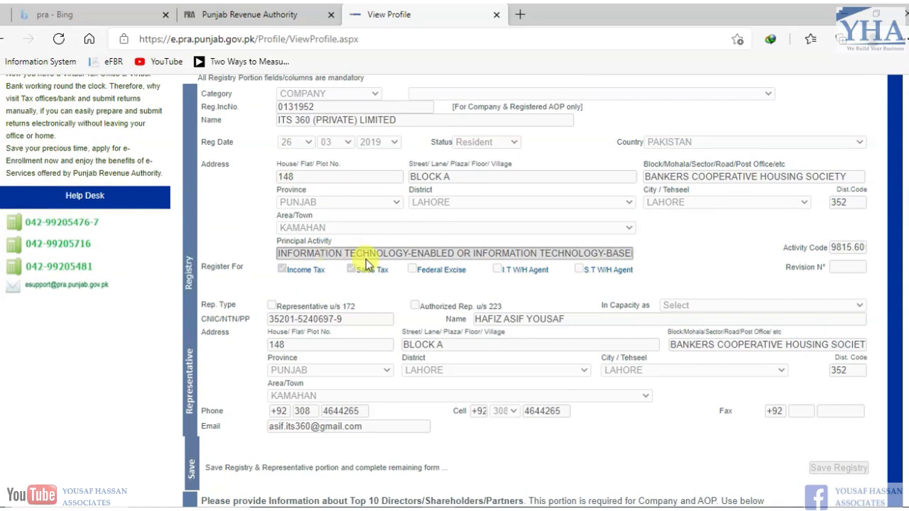
pyautogui.scroll(1, 451, 290)
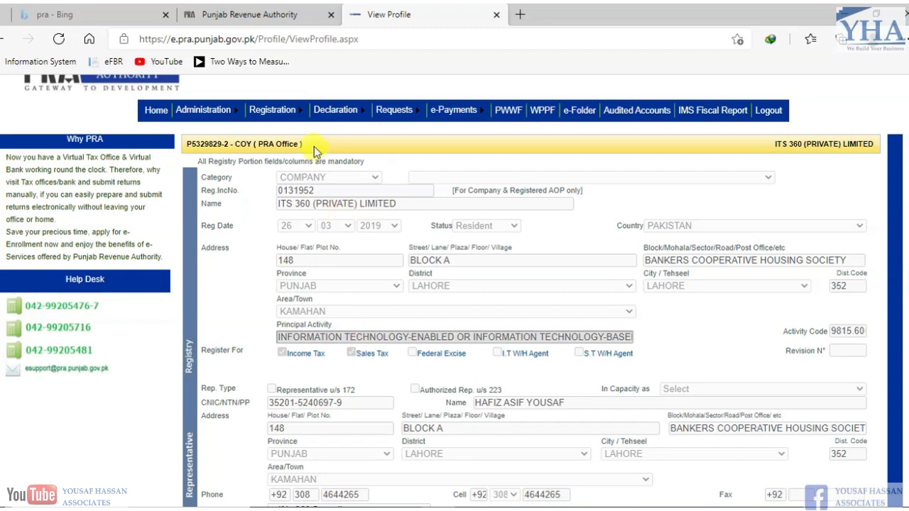
# - Open the Sales Tax return from Sep-2017 onward for current periods
pyautogui.moveTo(336, 110)
pyautogui.moveTo(360, 136)
pyautogui.click(428, 137)
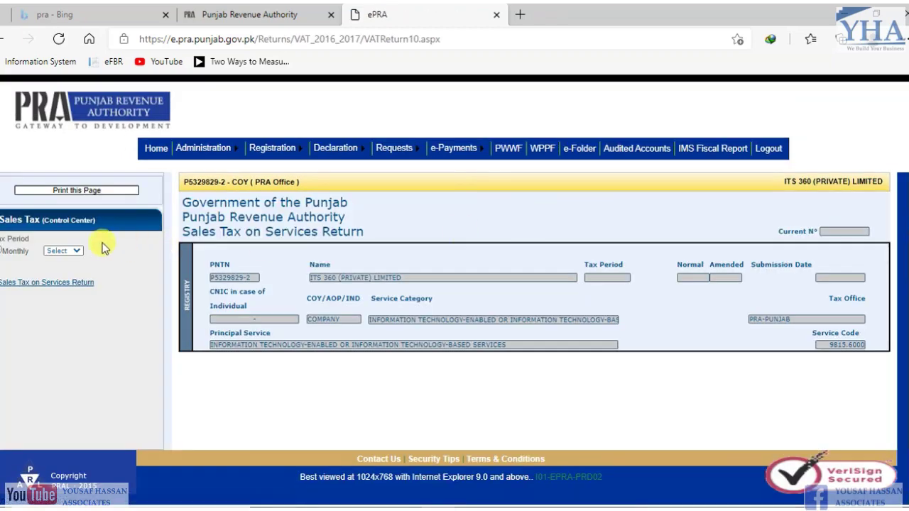
# - Enter the generic buyer NTN so TAXPAYERS WITHOUT PROPER NTN auto-fills, and check rate 16
pyautogui.click(70, 252)
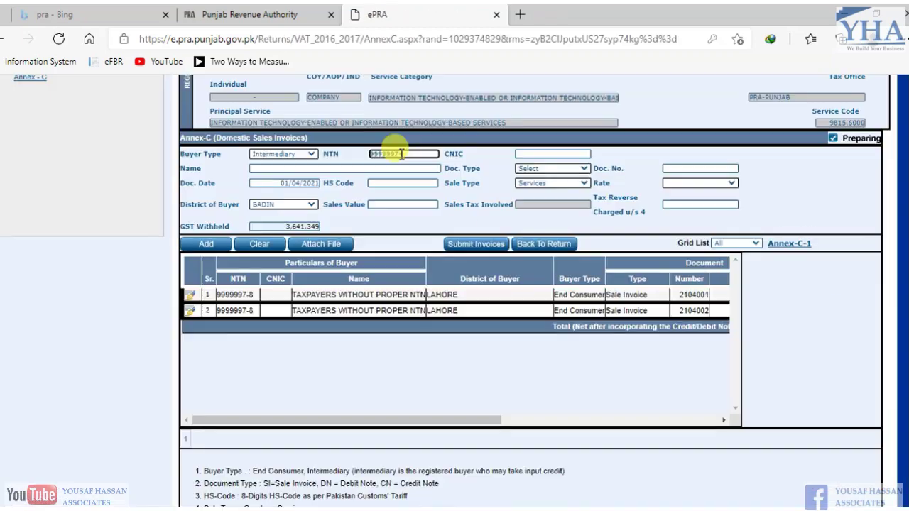
pyautogui.press('Tab')
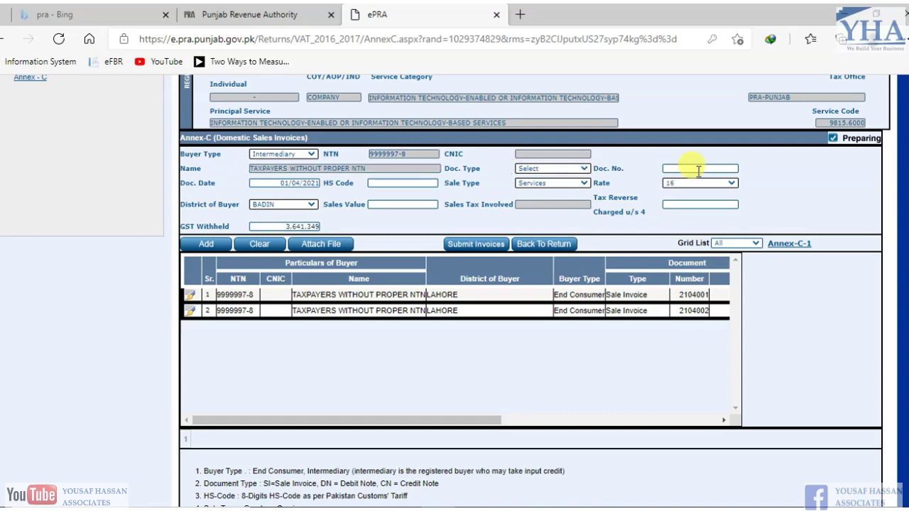
pyautogui.click(687, 181)
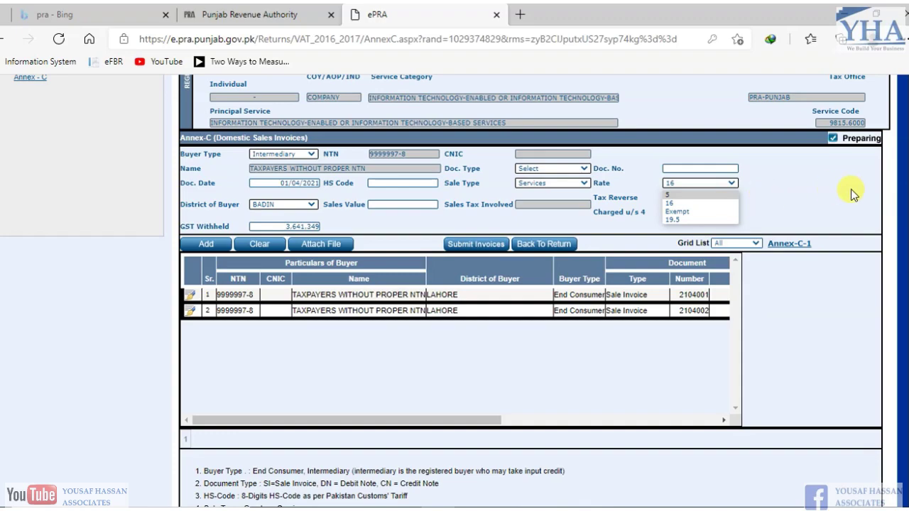
pyautogui.scroll(3, 852, 192)
pyautogui.scroll(-2, 454, 284)
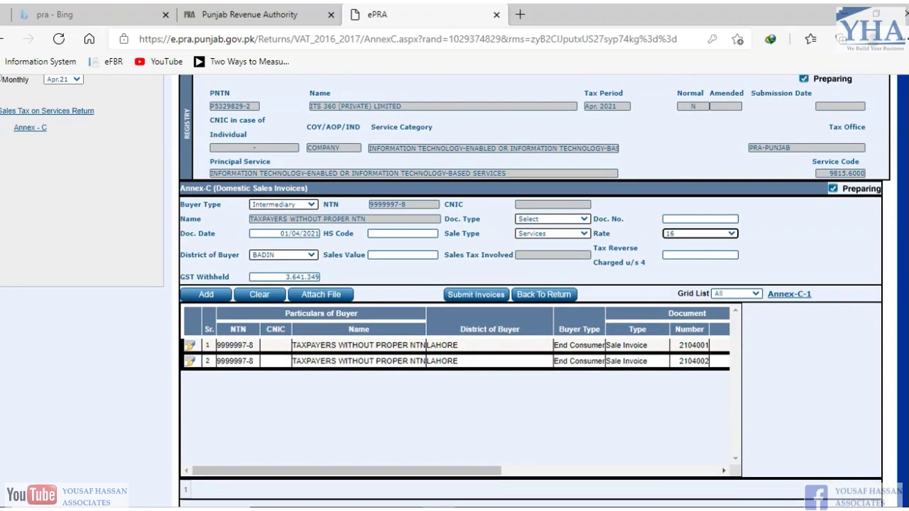
pyautogui.scroll(3, 770, 355)
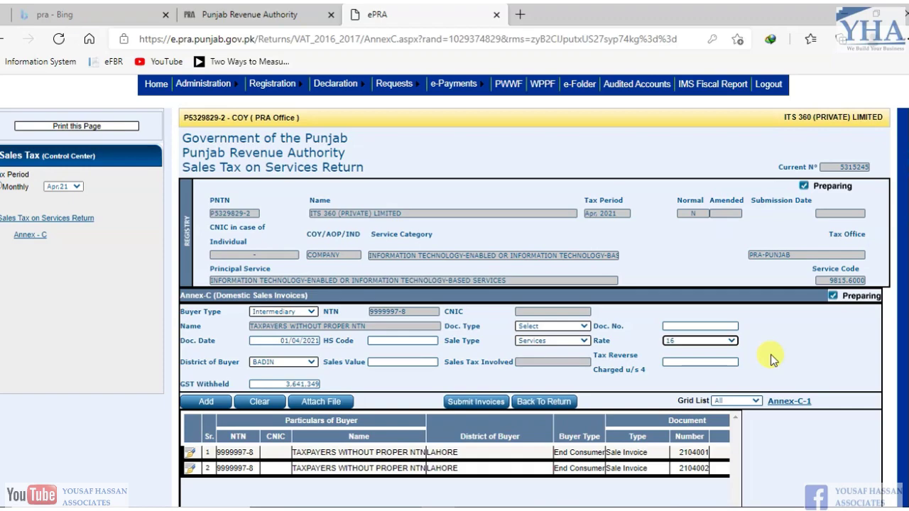
pyautogui.scroll(-5, 770, 354)
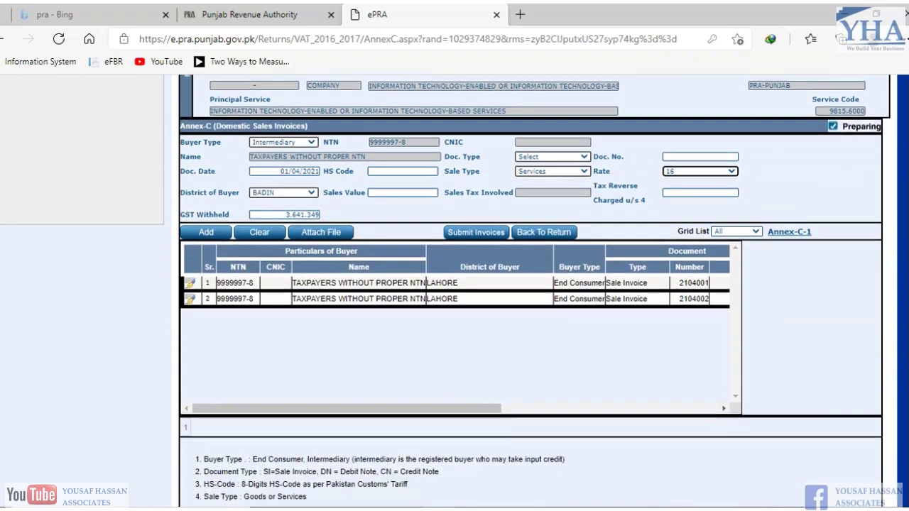
pyautogui.scroll(4, 810, 284)
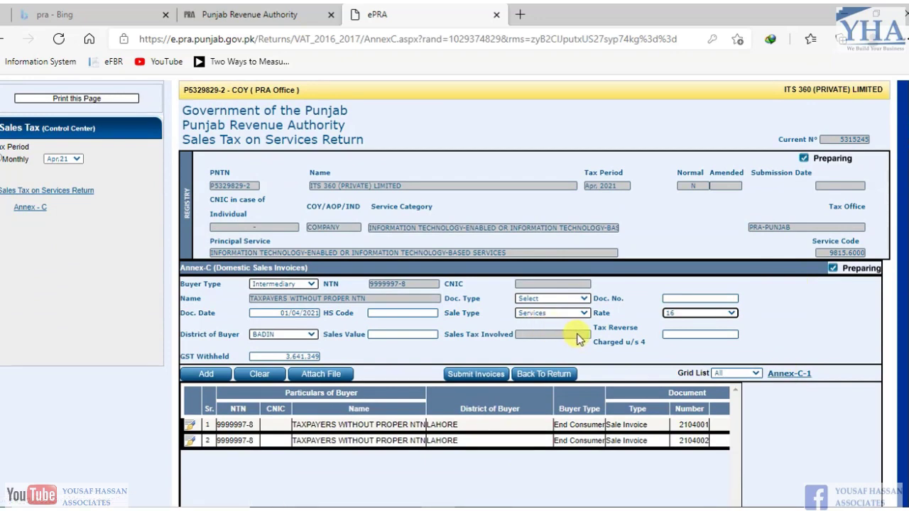
# - Submit the two Annex-C invoices, confirming with the PIN, so they show as Verified
pyautogui.click(474, 376)
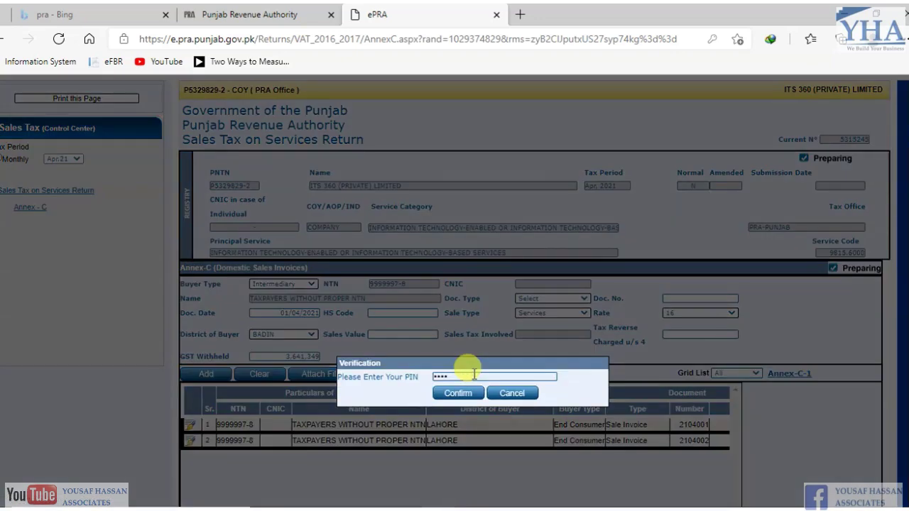
pyautogui.press('BackSpace')
pyautogui.press('BackSpace')
pyautogui.press('BackSpace')
pyautogui.press('BackSpace')
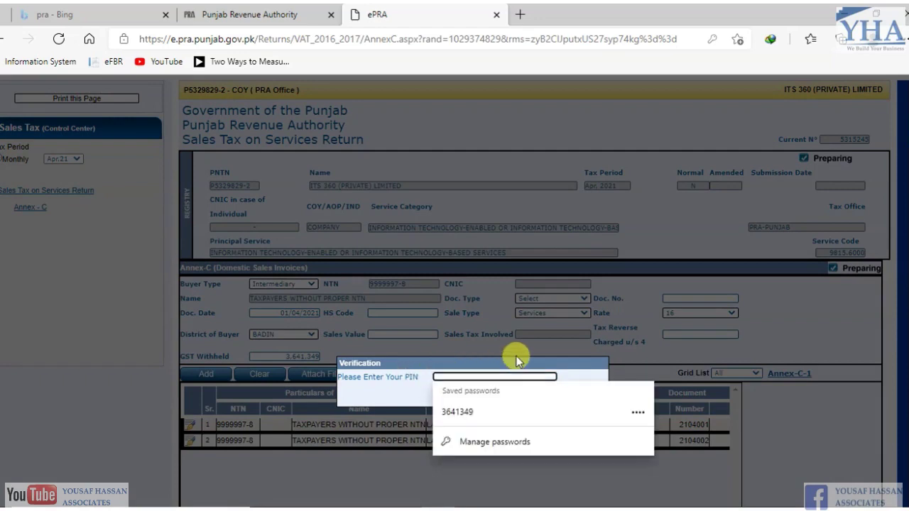
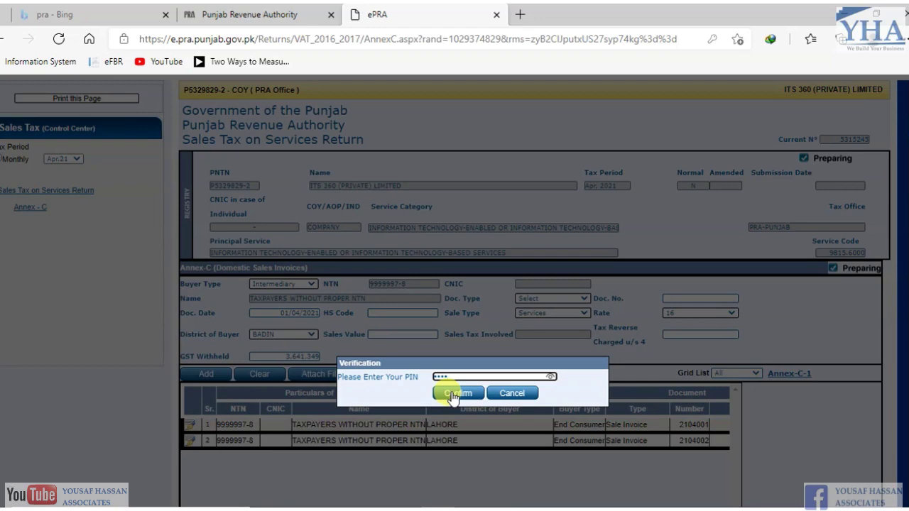
pyautogui.click(453, 394)
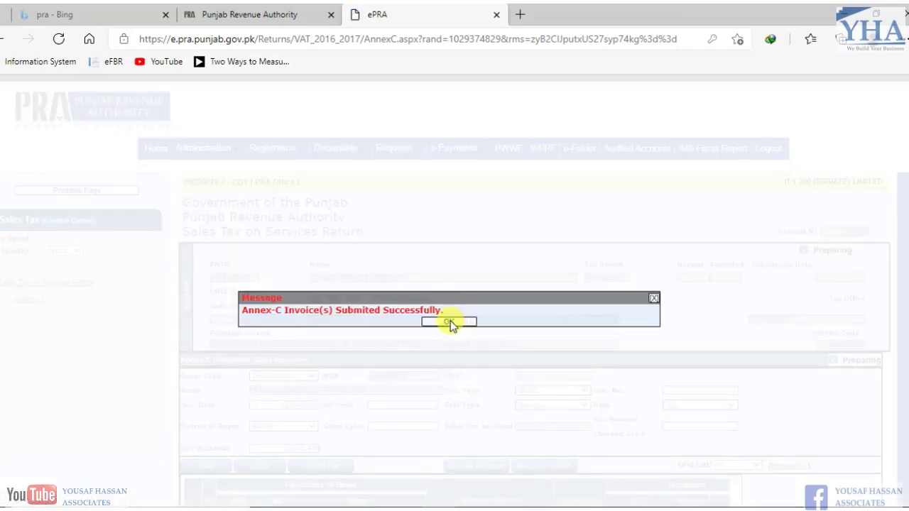
pyautogui.click(449, 323)
pyautogui.scroll(-2, 745, 247)
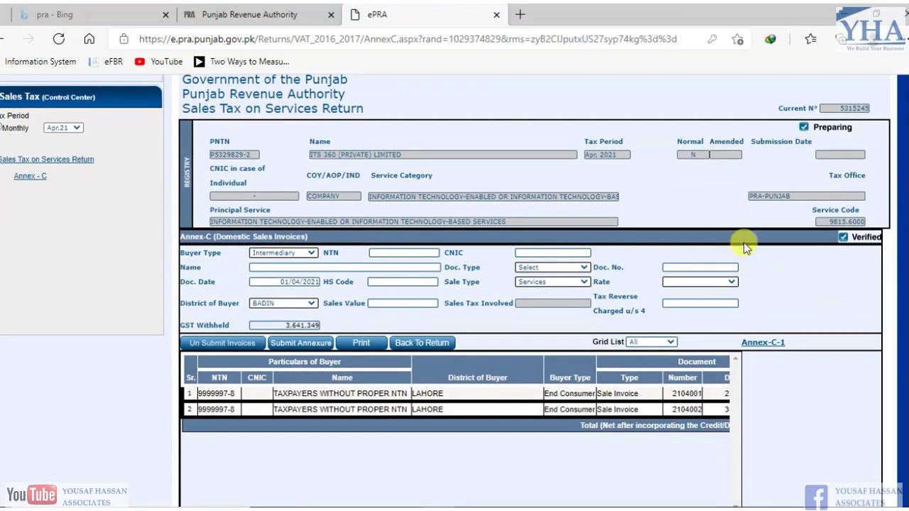
# - Submit the whole Annex-C annexure and confirm it in the dialog
pyautogui.click(297, 345)
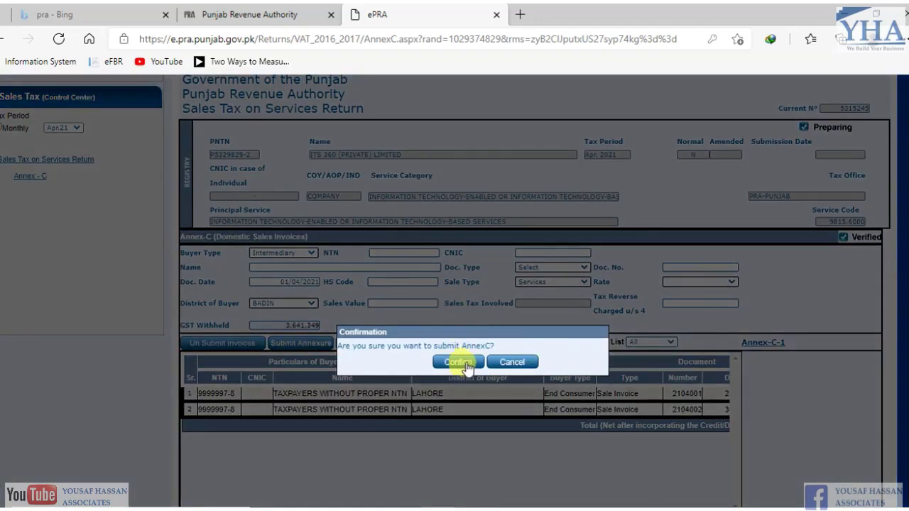
pyautogui.click(462, 364)
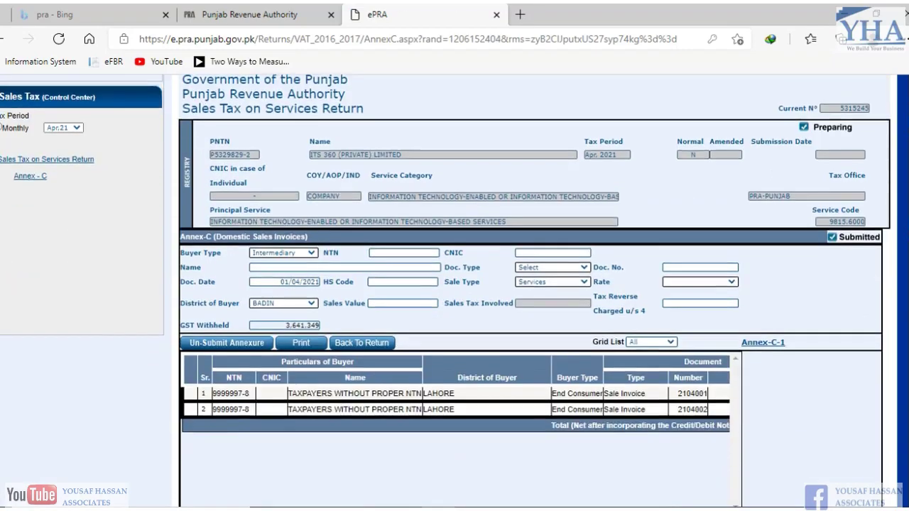
pyautogui.scroll(-2, 455, 291)
pyautogui.scroll(2, 454, 291)
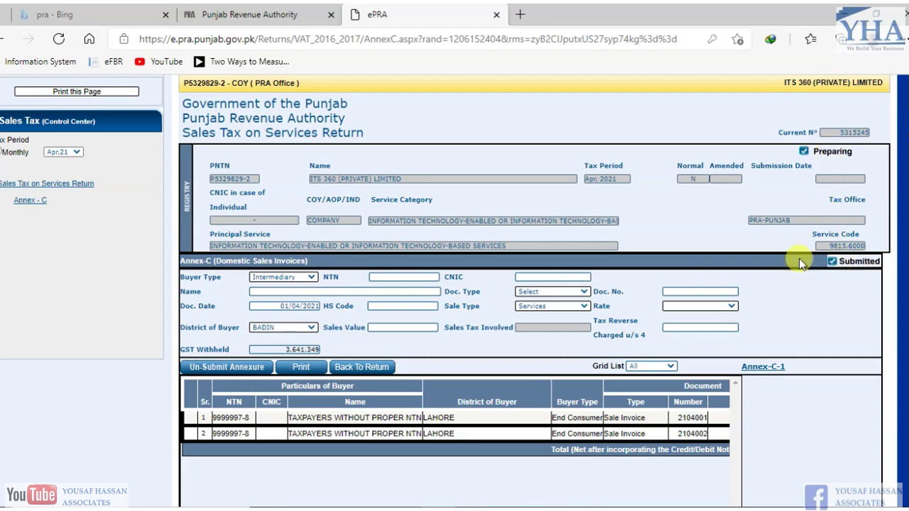
# - Reopen the Apr 2021 return, acknowledge it saved, and scroll to the 1,600,000 exempt services
pyautogui.click(49, 184)
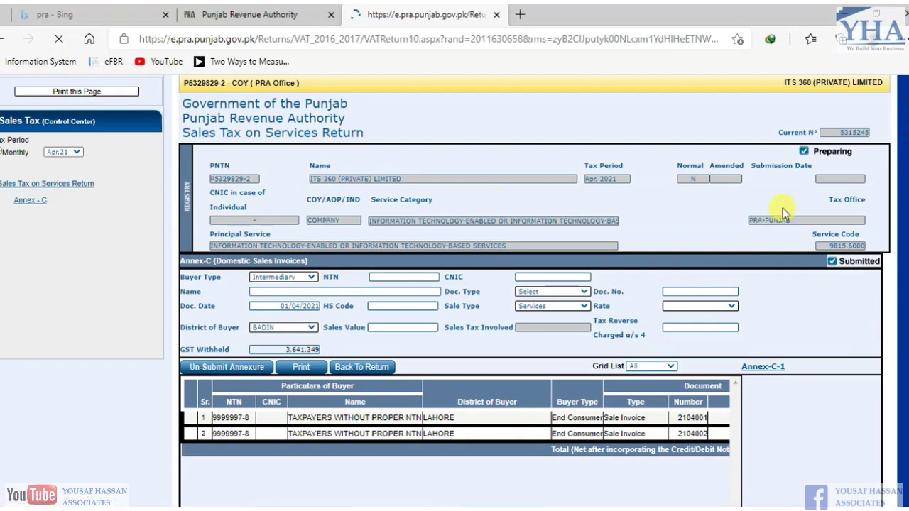
pyautogui.scroll(-2, 455, 291)
pyautogui.scroll(-10, 532, 291)
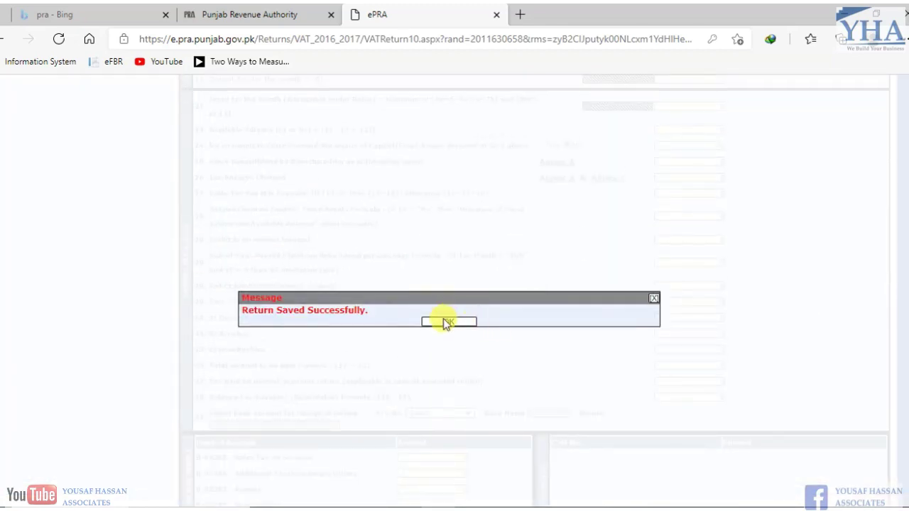
pyautogui.click(443, 320)
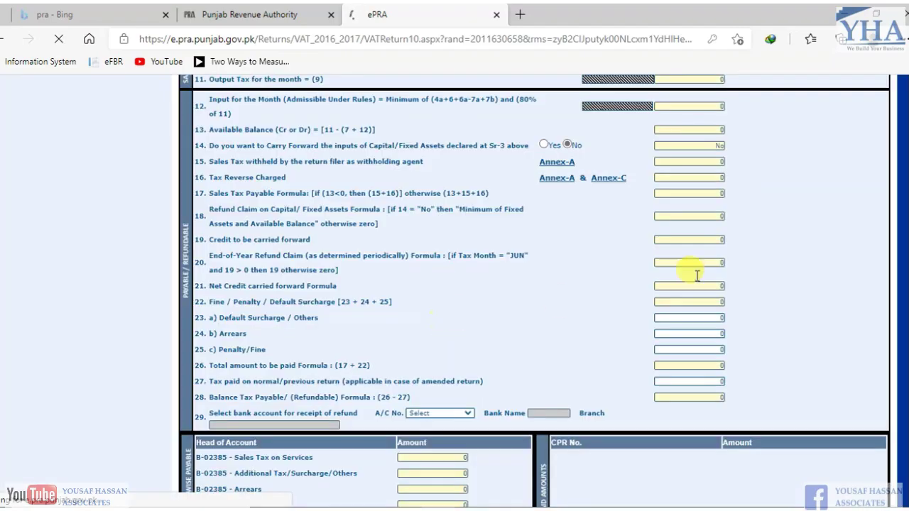
pyautogui.scroll(-10, 891, 190)
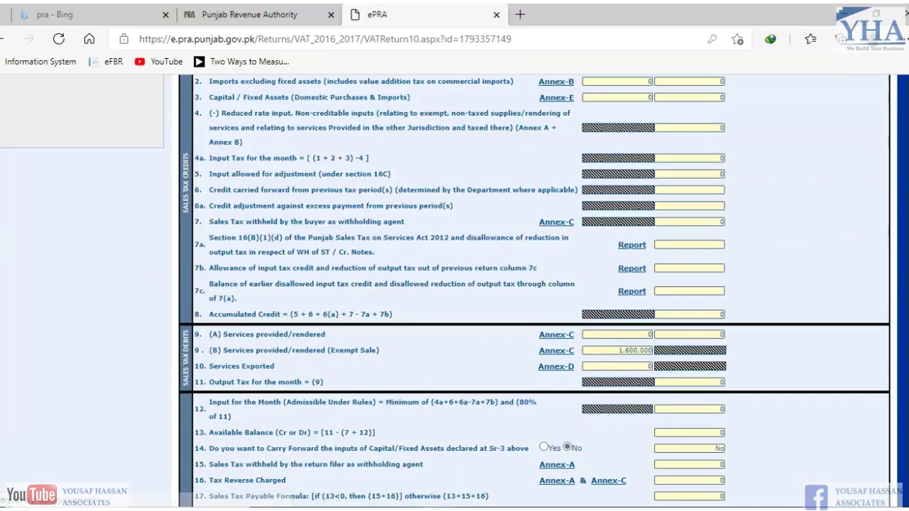
pyautogui.scroll(-1, 892, 284)
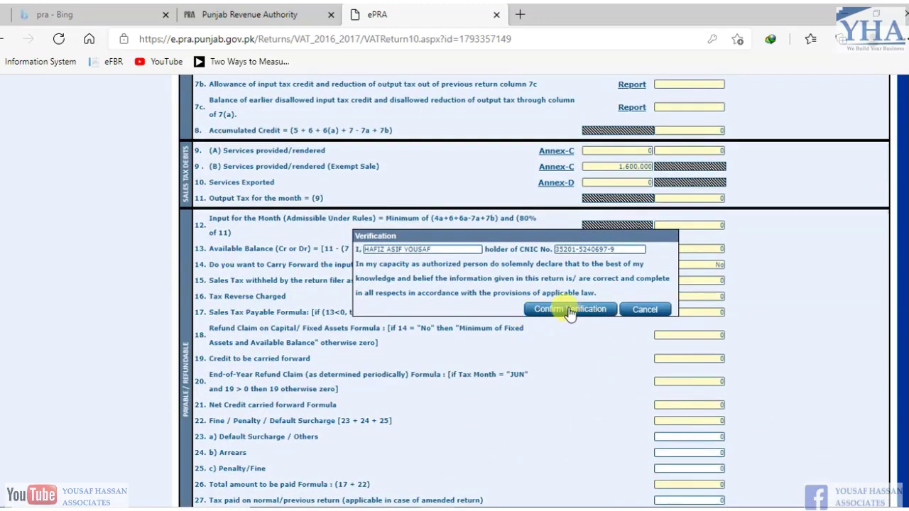
# - Confirm verification of the Apr 2021 return, showing 1,600,000 exempt services and 0 payable
pyautogui.click(569, 311)
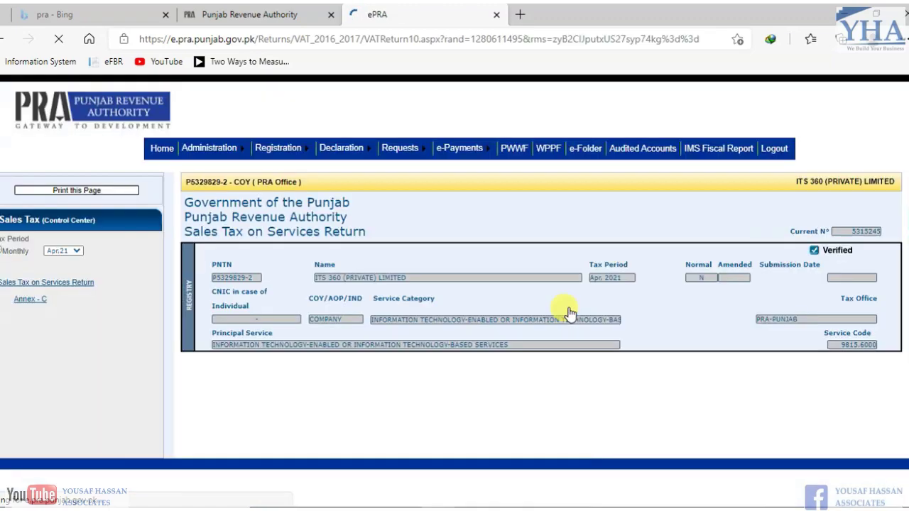
pyautogui.scroll(-10, 534, 291)
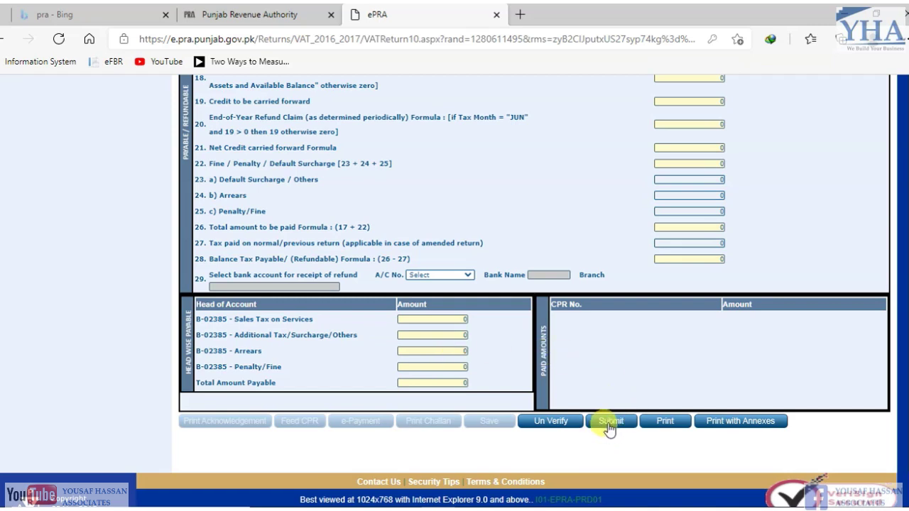
pyautogui.click(683, 424)
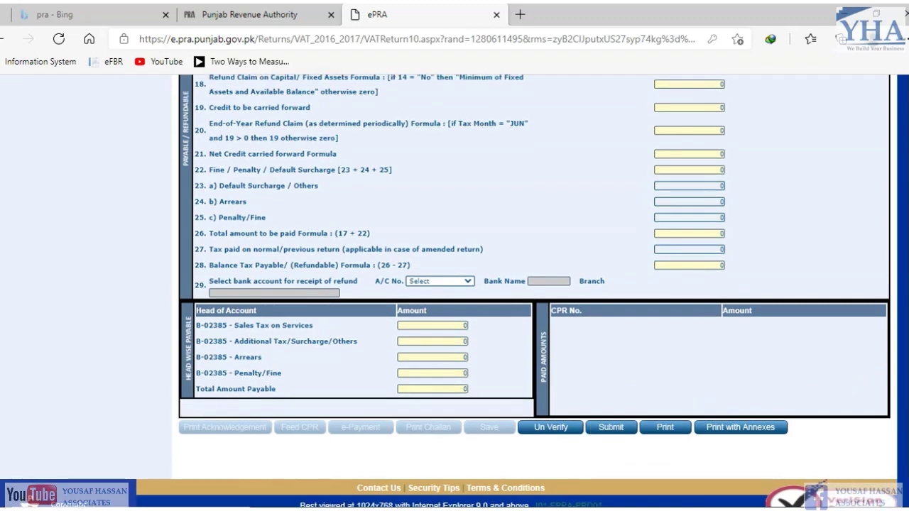
# - Scroll through the contents slide in the Photos viewer
pyautogui.scroll(1, 533, 284)
pyautogui.scroll(-1, 534, 284)
pyautogui.scroll(8, 534, 284)
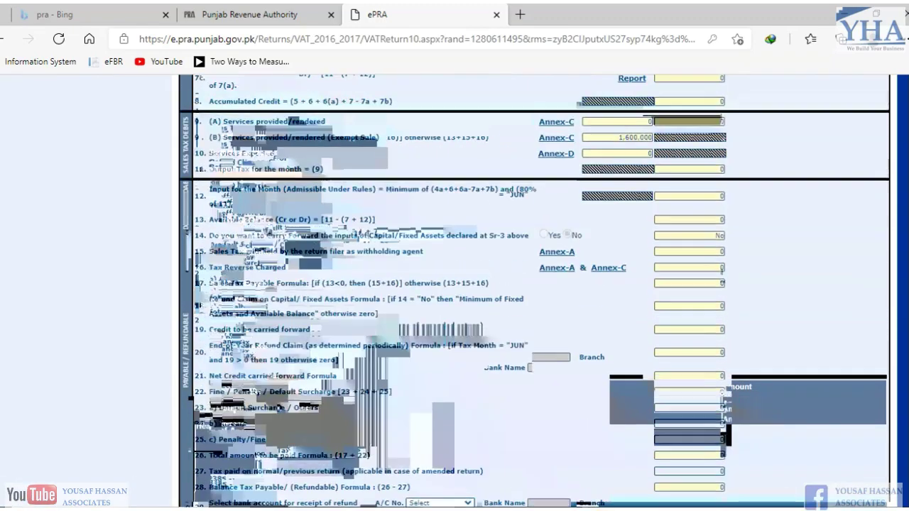
pyautogui.scroll(2, 534, 284)
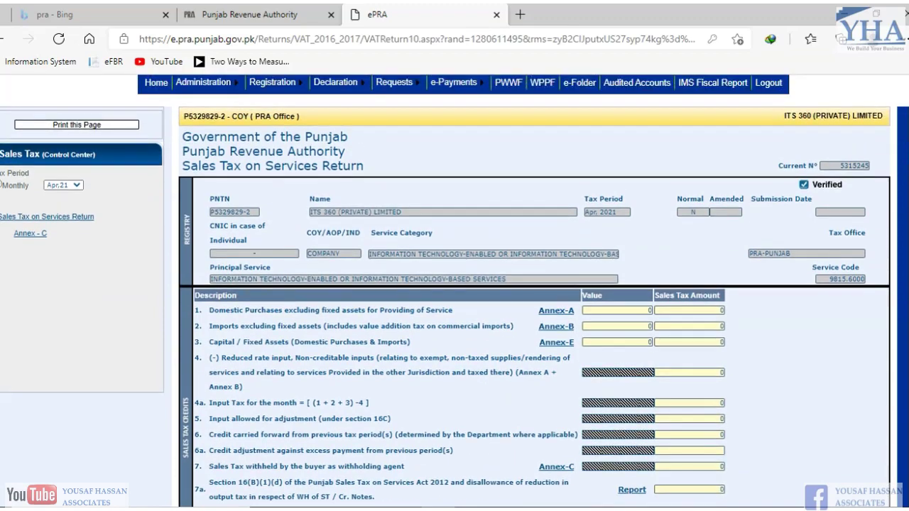
pyautogui.scroll(-5, 534, 284)
pyautogui.scroll(-5, 533, 284)
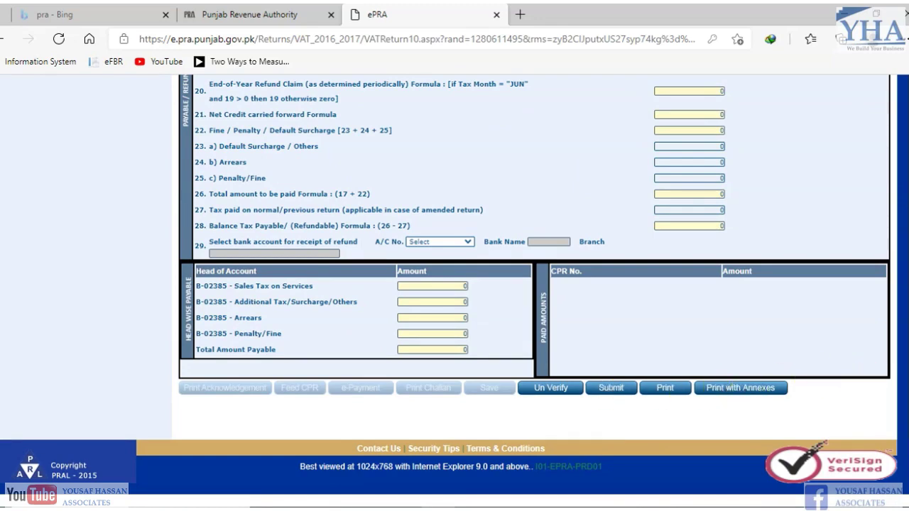
pyautogui.scroll(15, 454, 284)
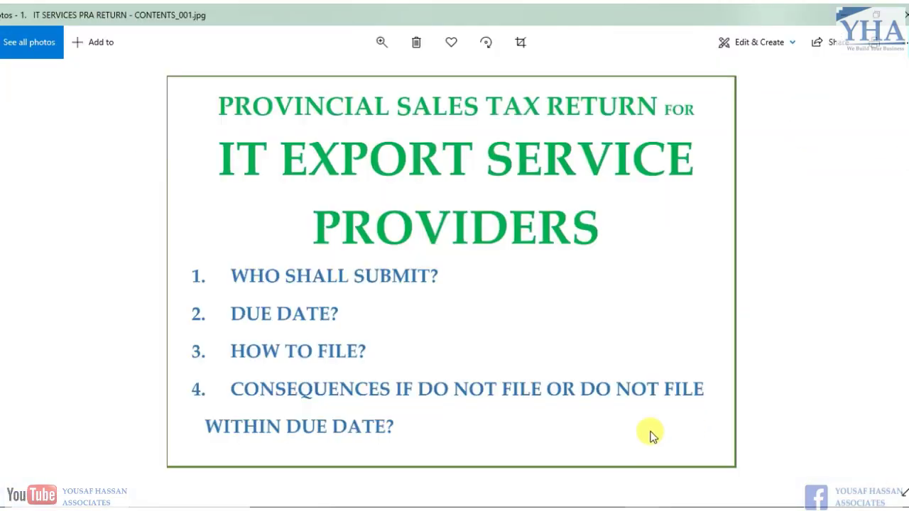